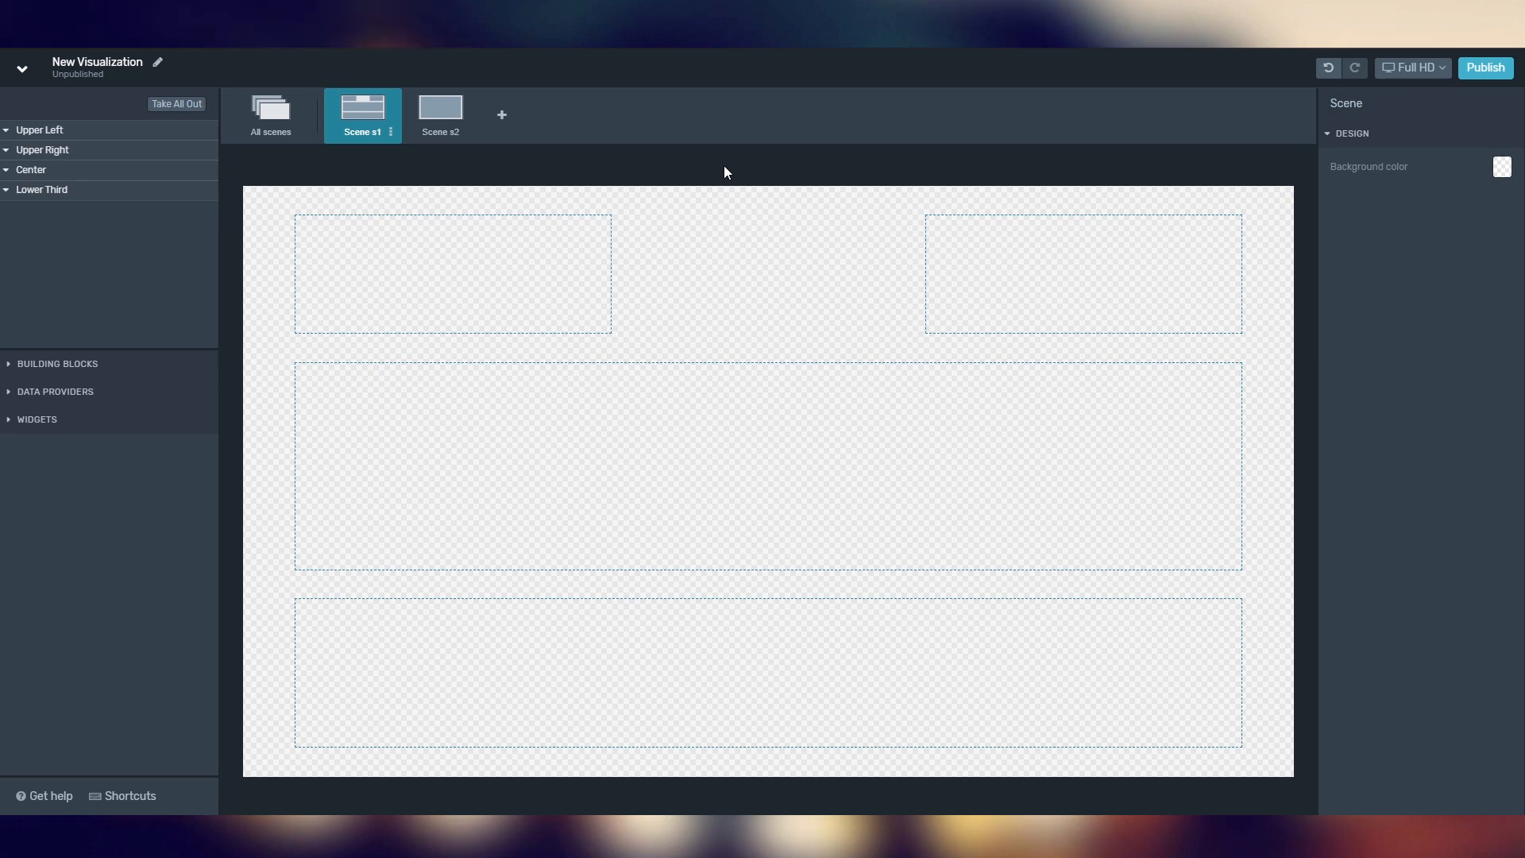
# Step: Rename the visualization as Getting Started
pyautogui.click(157, 62)
pyautogui.write('Getting Started')
pyautogui.press('Return')
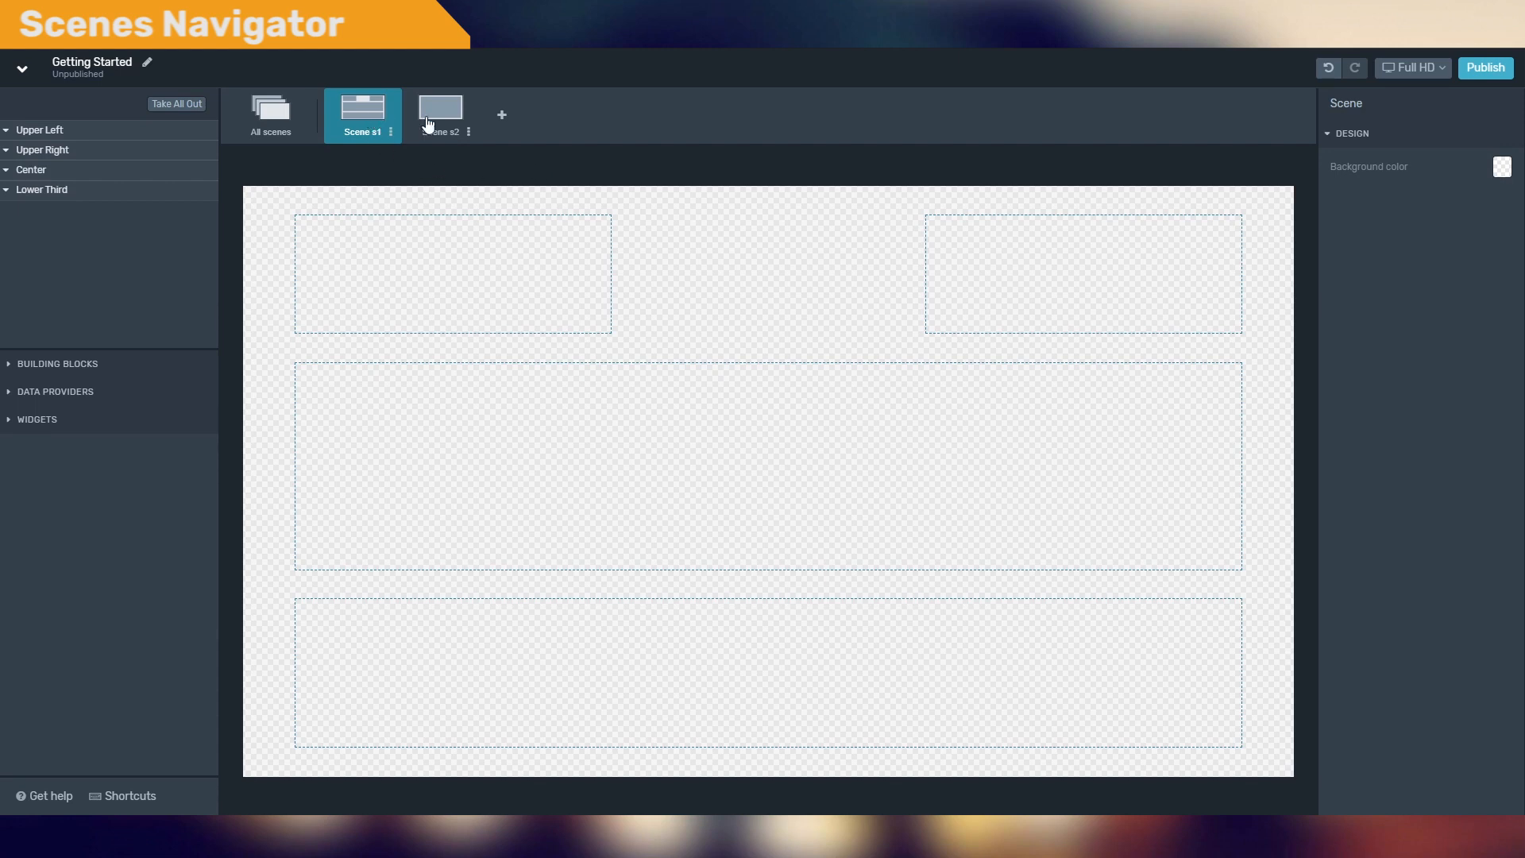
# Step: Rename the first scene, Scene s1, as Regions
pyautogui.doubleClick(367, 131)
pyautogui.write('F')
pyautogui.write('egions')
pyautogui.press('Return')
# Step: Rename the second scene, Scene s2, as Full screen
pyautogui.click(443, 127)
pyautogui.doubleClick(442, 129)
pyautogui.write('Fulls')
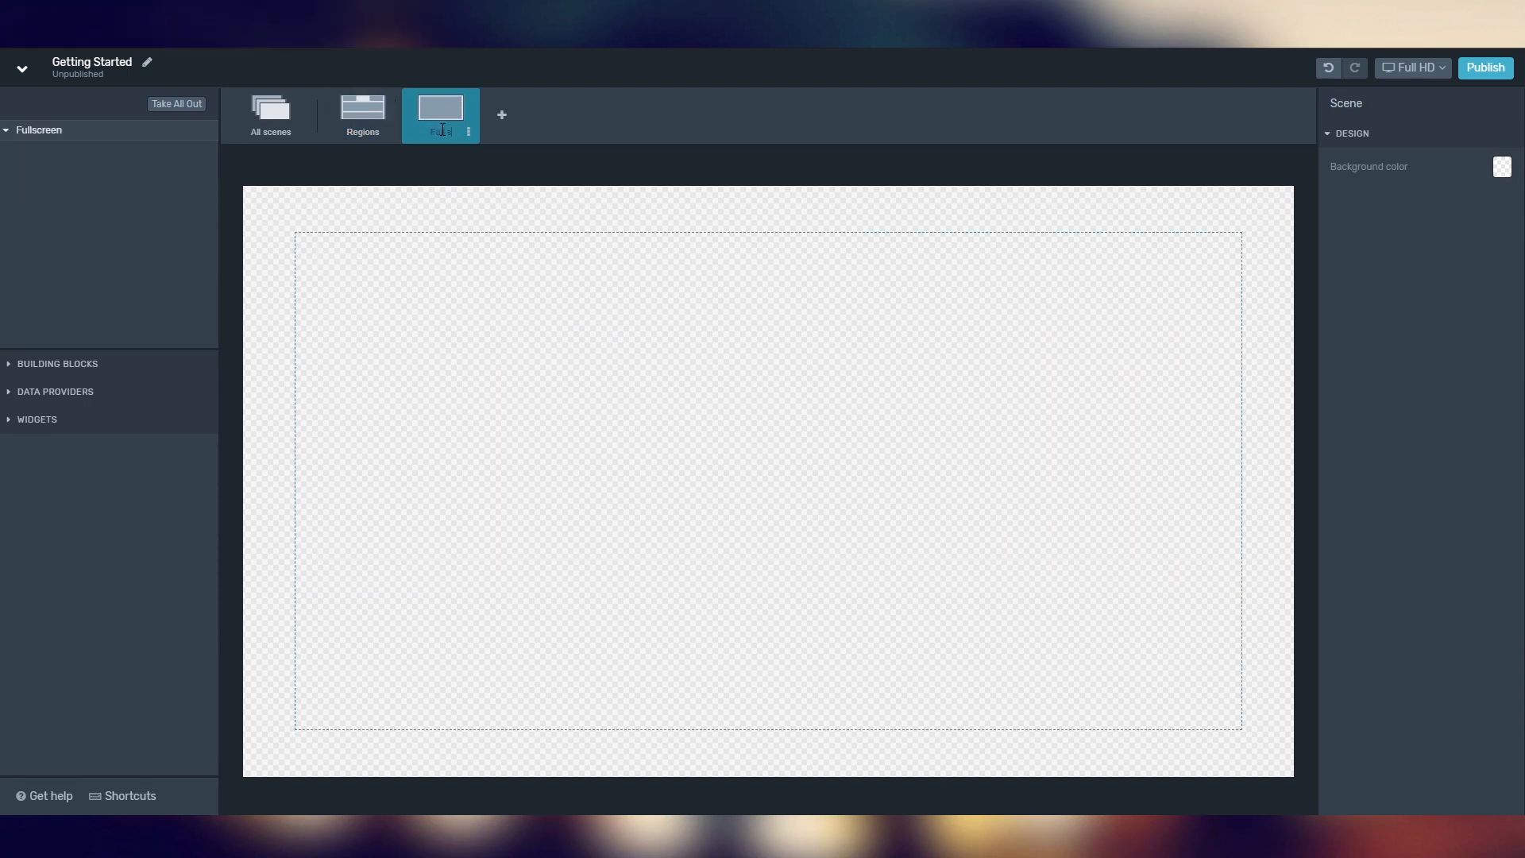
pyautogui.write('creen')
pyautogui.press('Return')
# Step: Compare the region layouts of the Full screen and Regions scenes, ending on the Regions scene
pyautogui.click(503, 119)
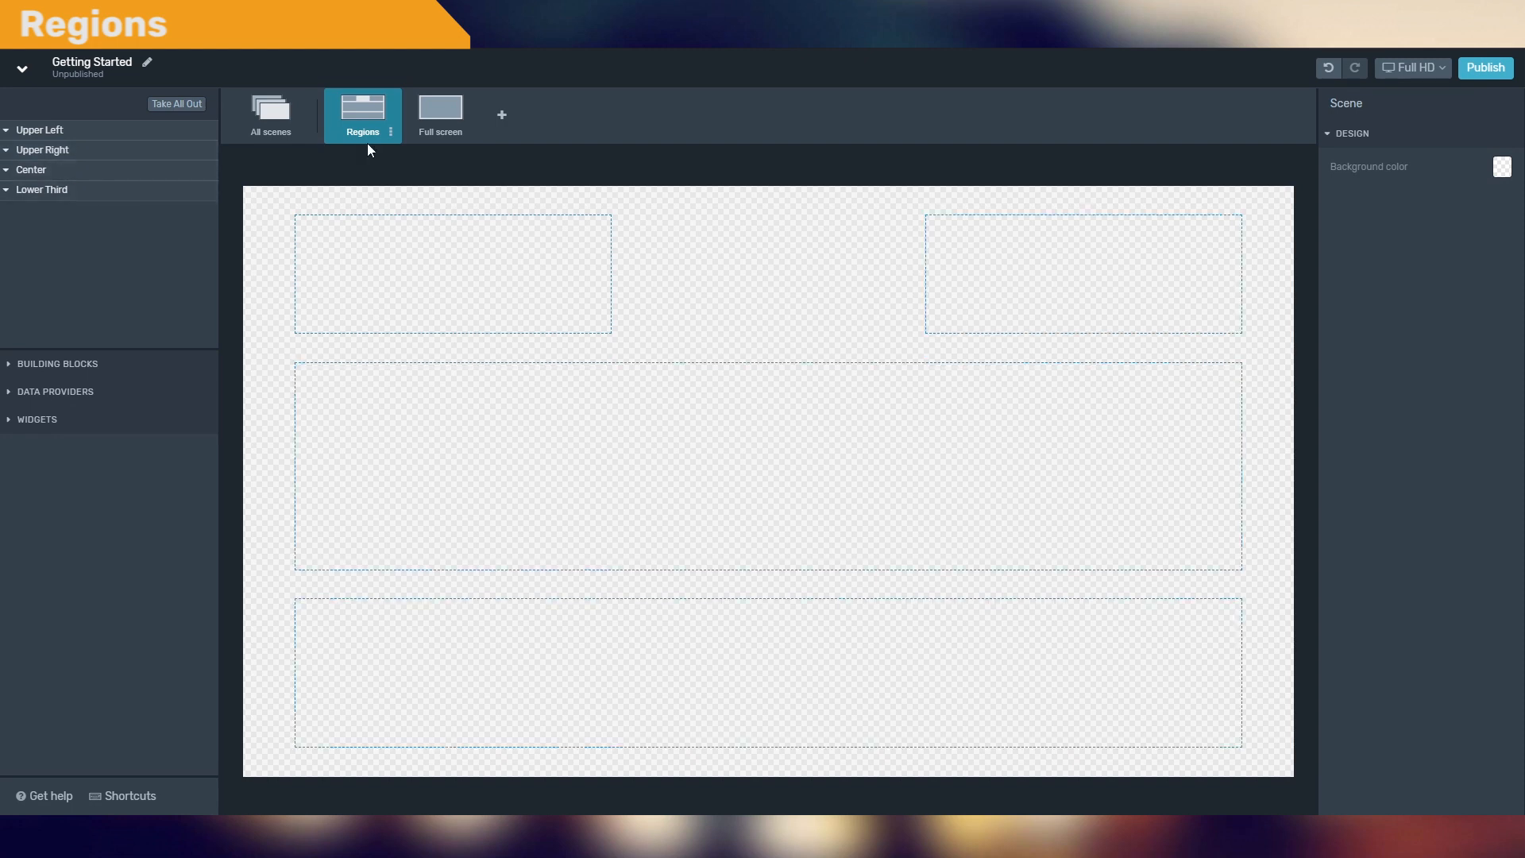
pyautogui.click(422, 130)
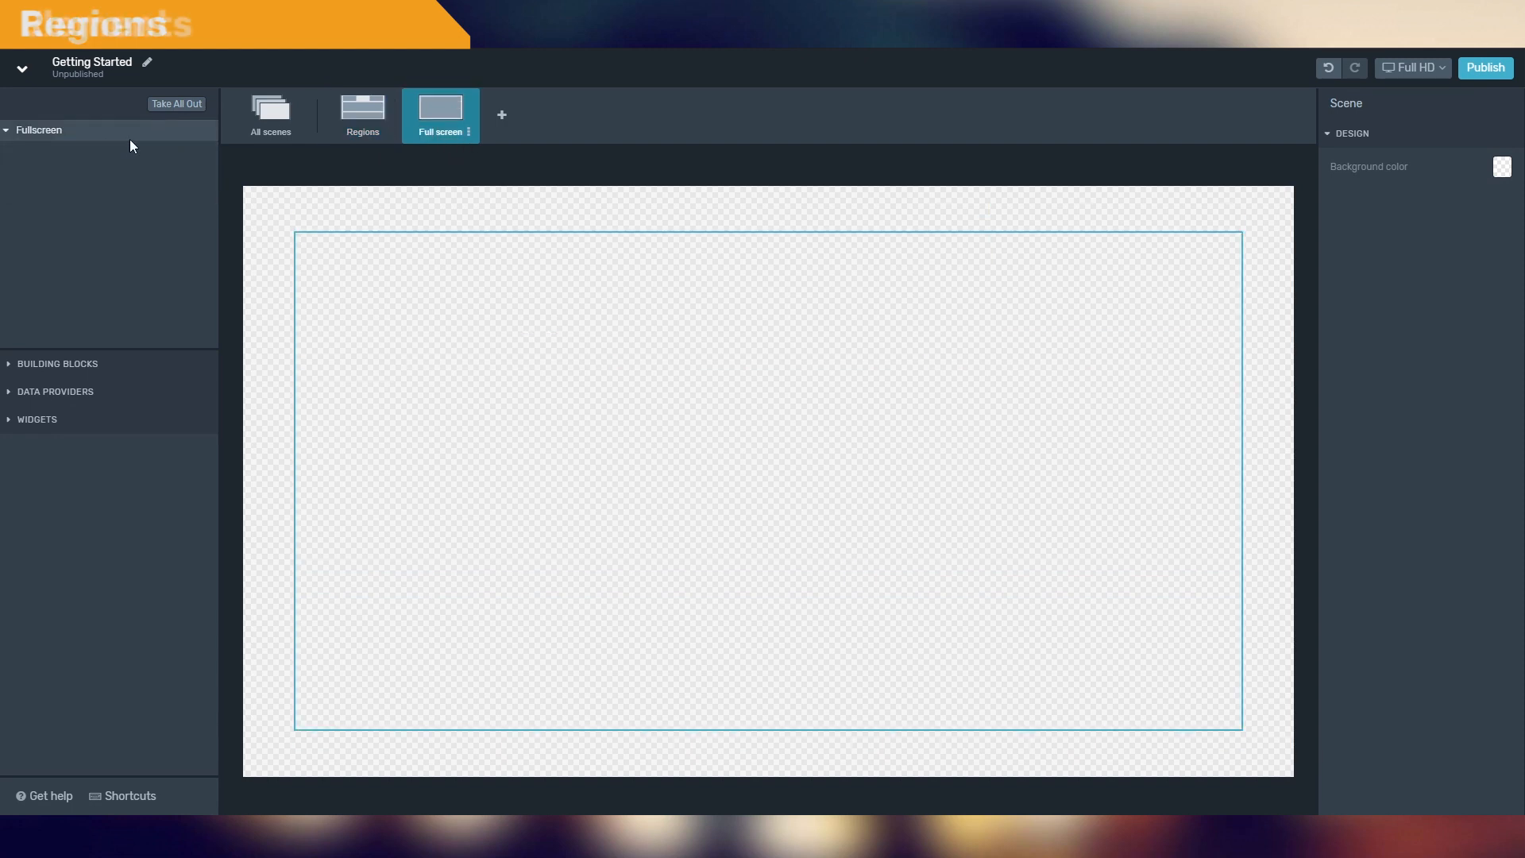
pyautogui.click(357, 124)
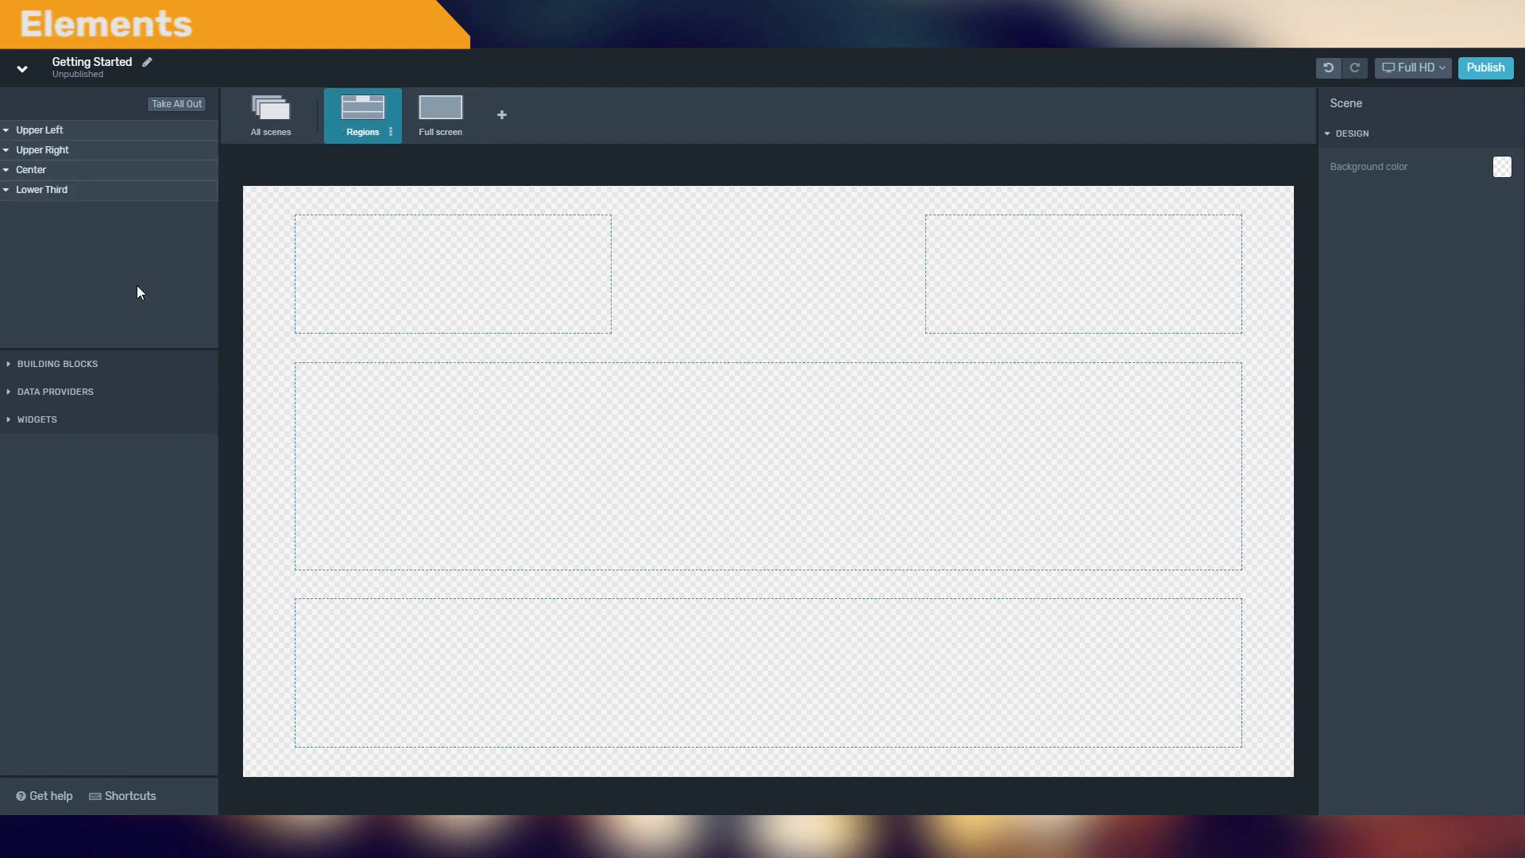
# Step: Examine the elements offered under Building Blocks, Data Providers and Widgets, enlarging the area that lists the widgets
pyautogui.click(112, 368)
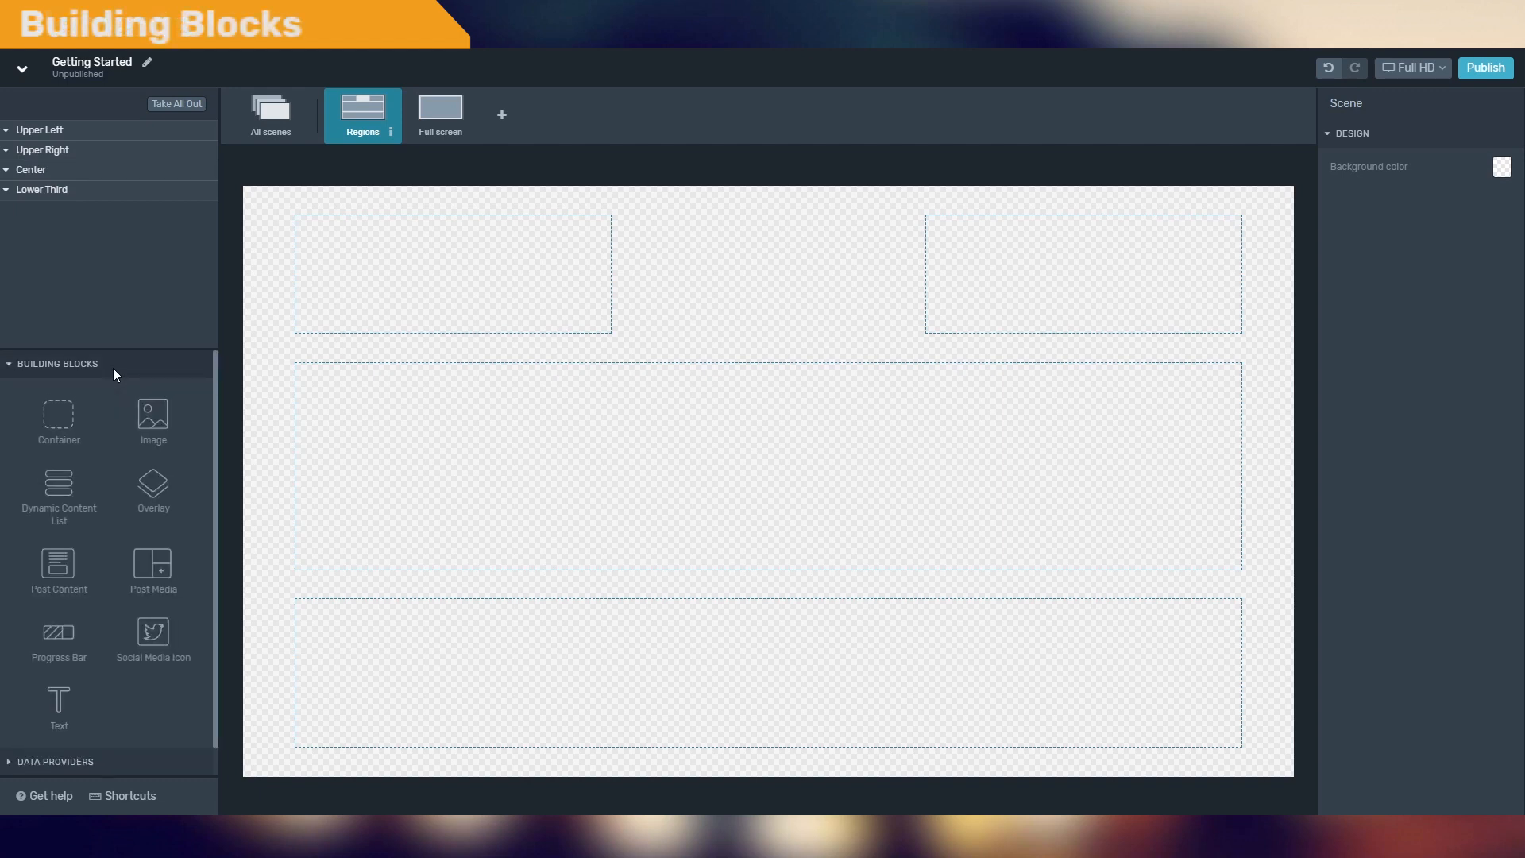
pyautogui.click(113, 369)
pyautogui.click(103, 388)
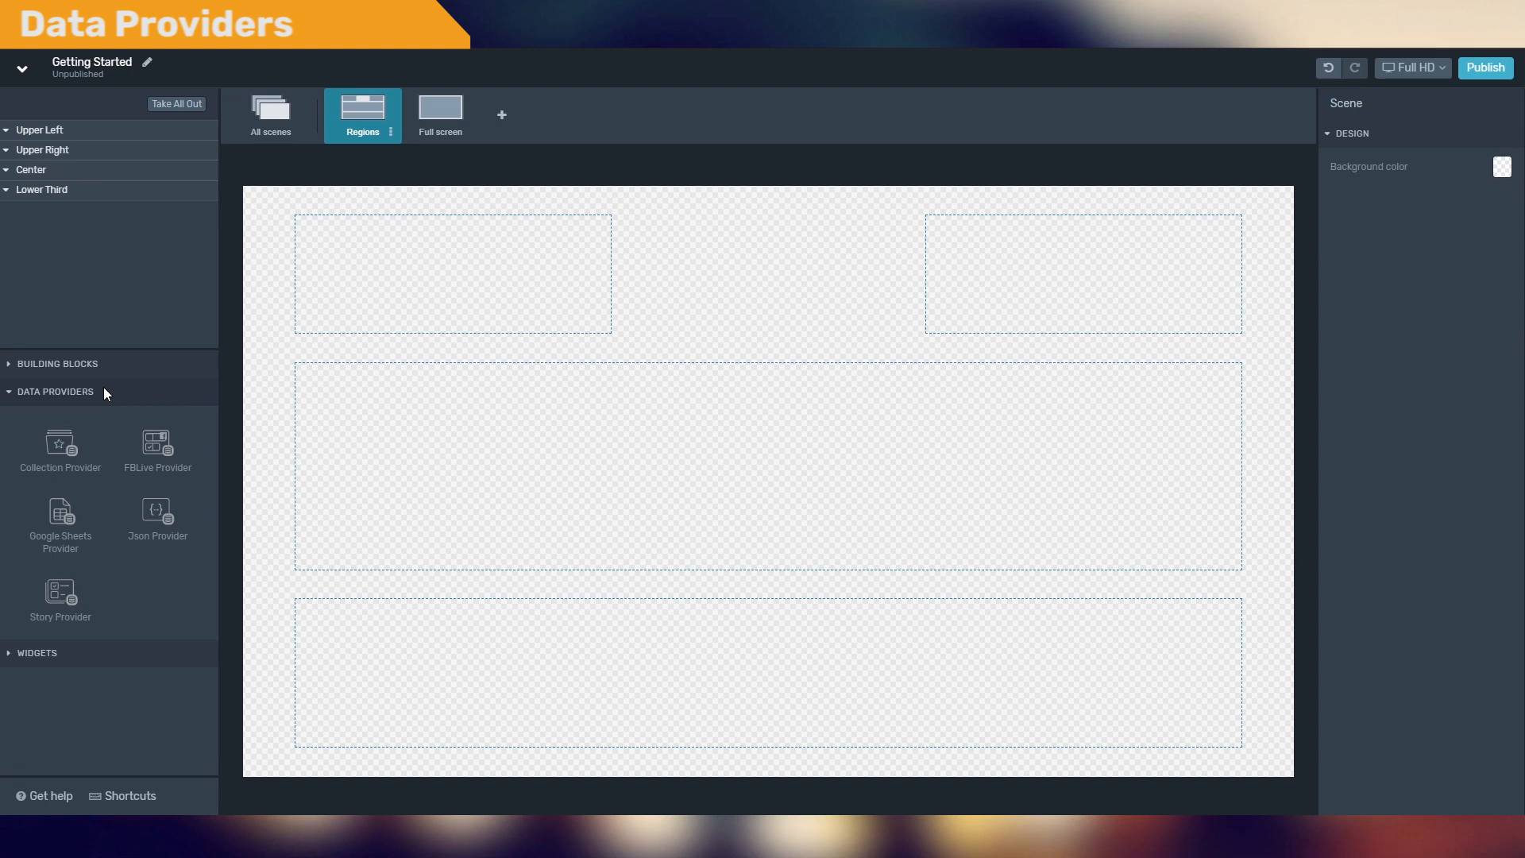
pyautogui.click(103, 391)
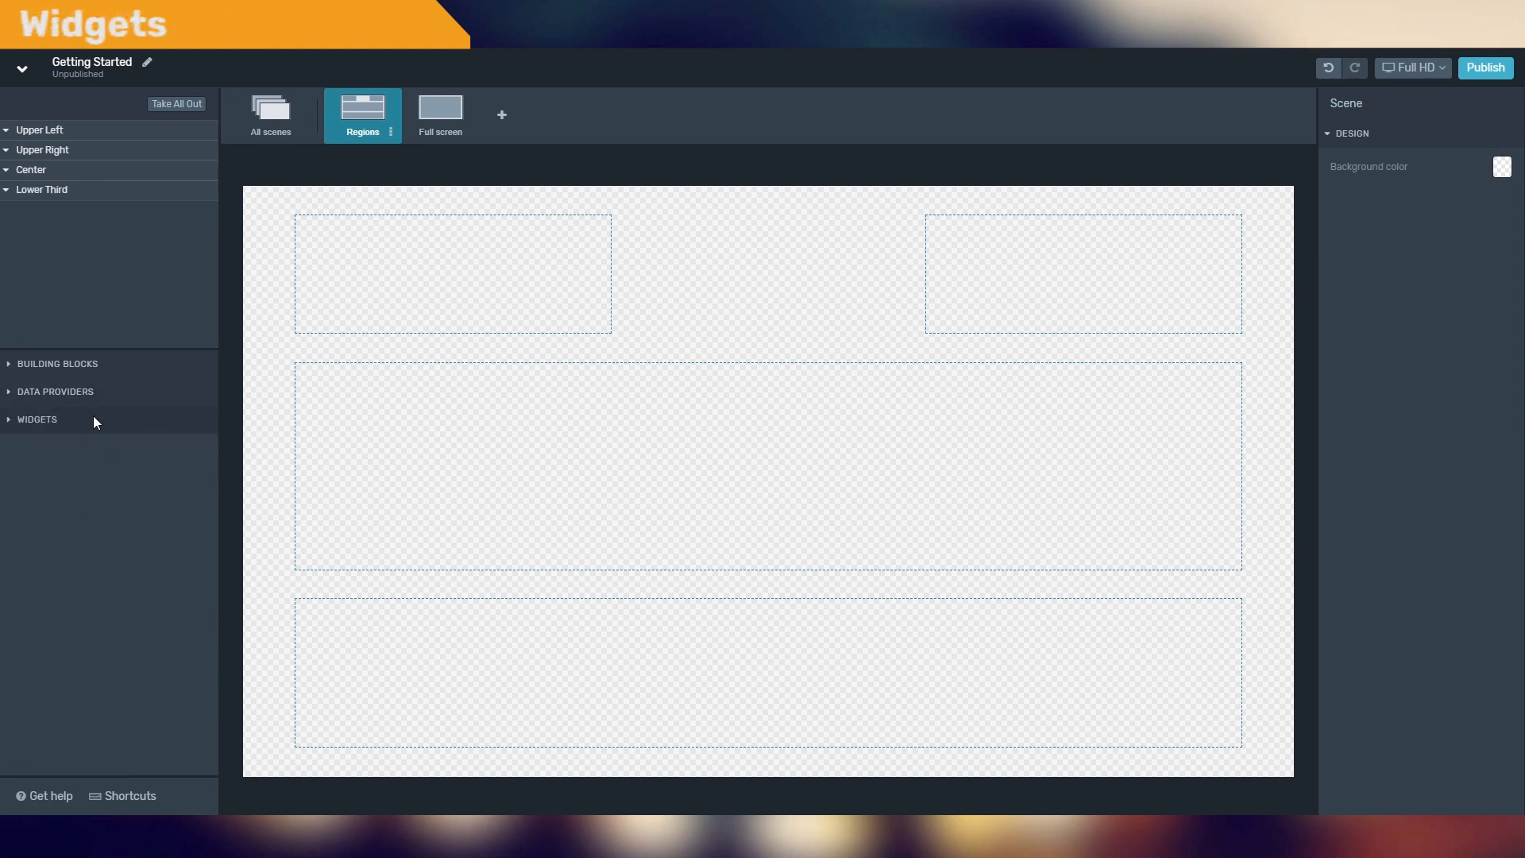
pyautogui.click(93, 417)
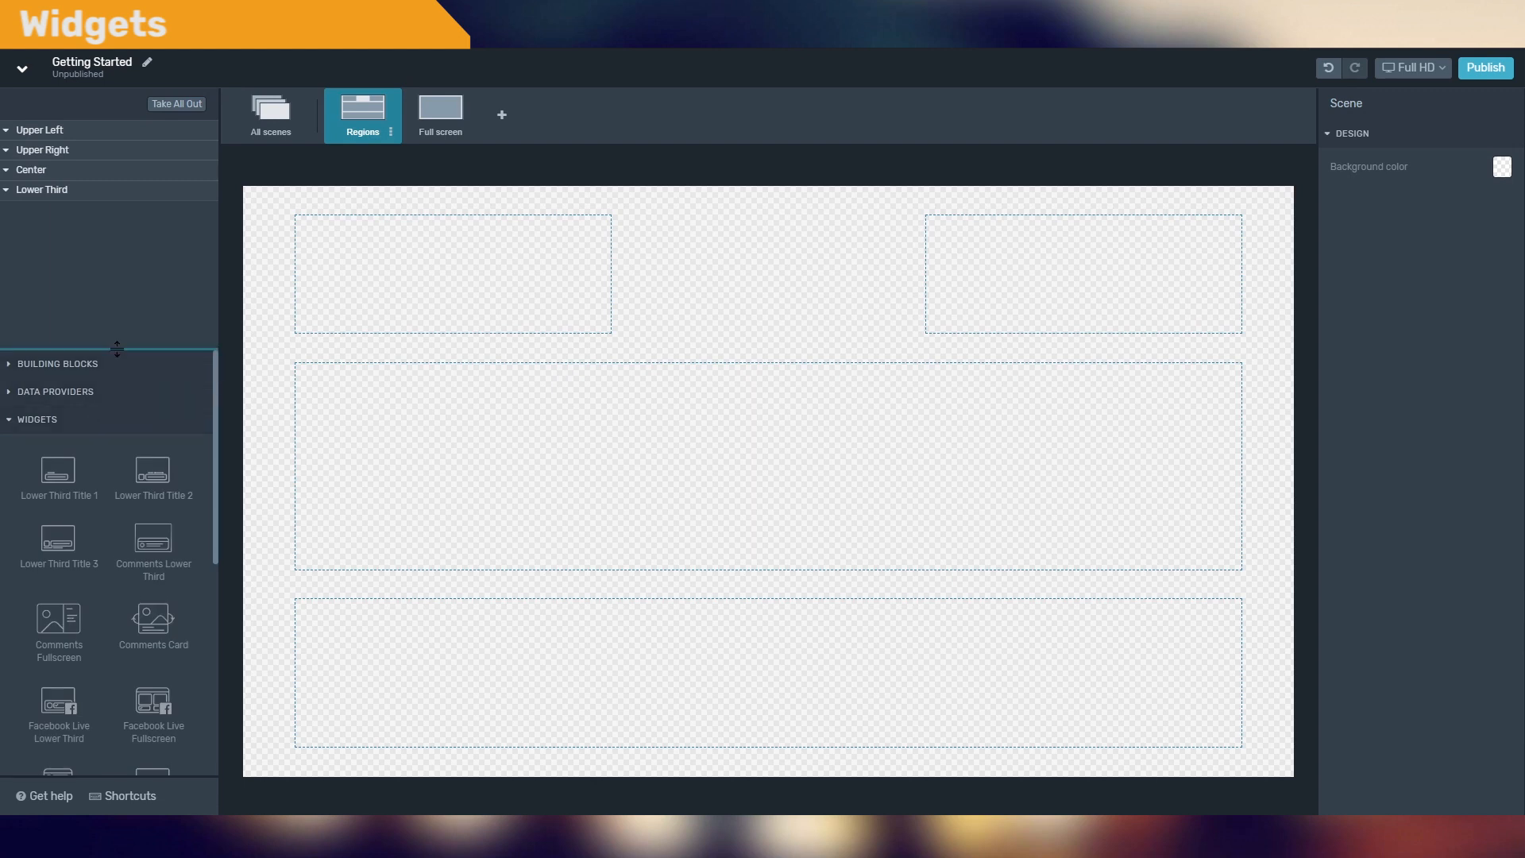
pyautogui.moveTo(117, 348); pyautogui.dragTo(116, 322)
pyautogui.moveTo(217, 397); pyautogui.dragTo(427, 403)
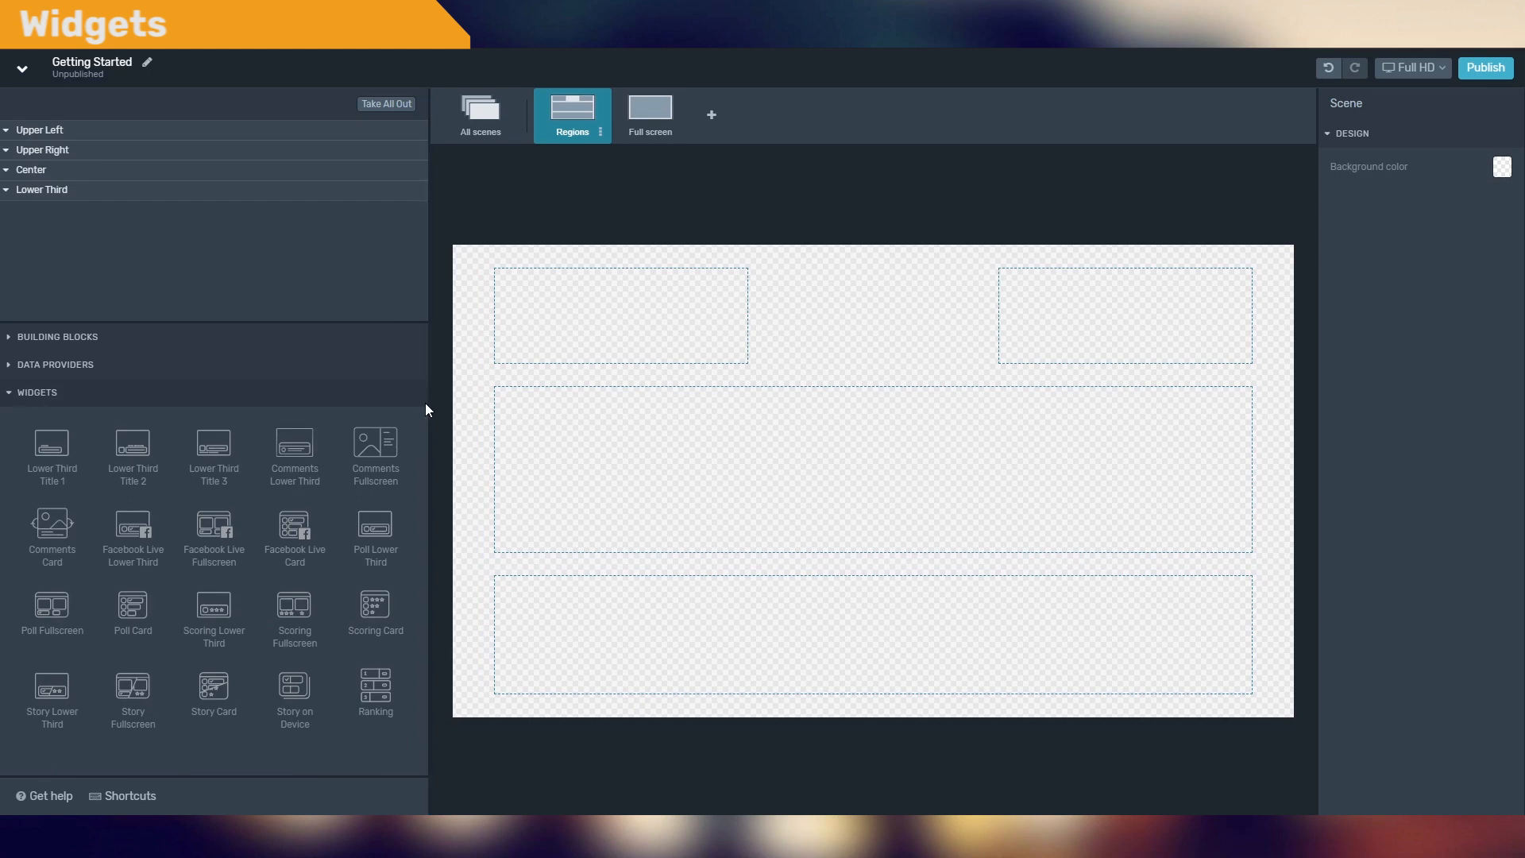
# Step: Add an Overlay building block to the Lower Third region and name it Headline 1
pyautogui.click(115, 396)
pyautogui.click(143, 338)
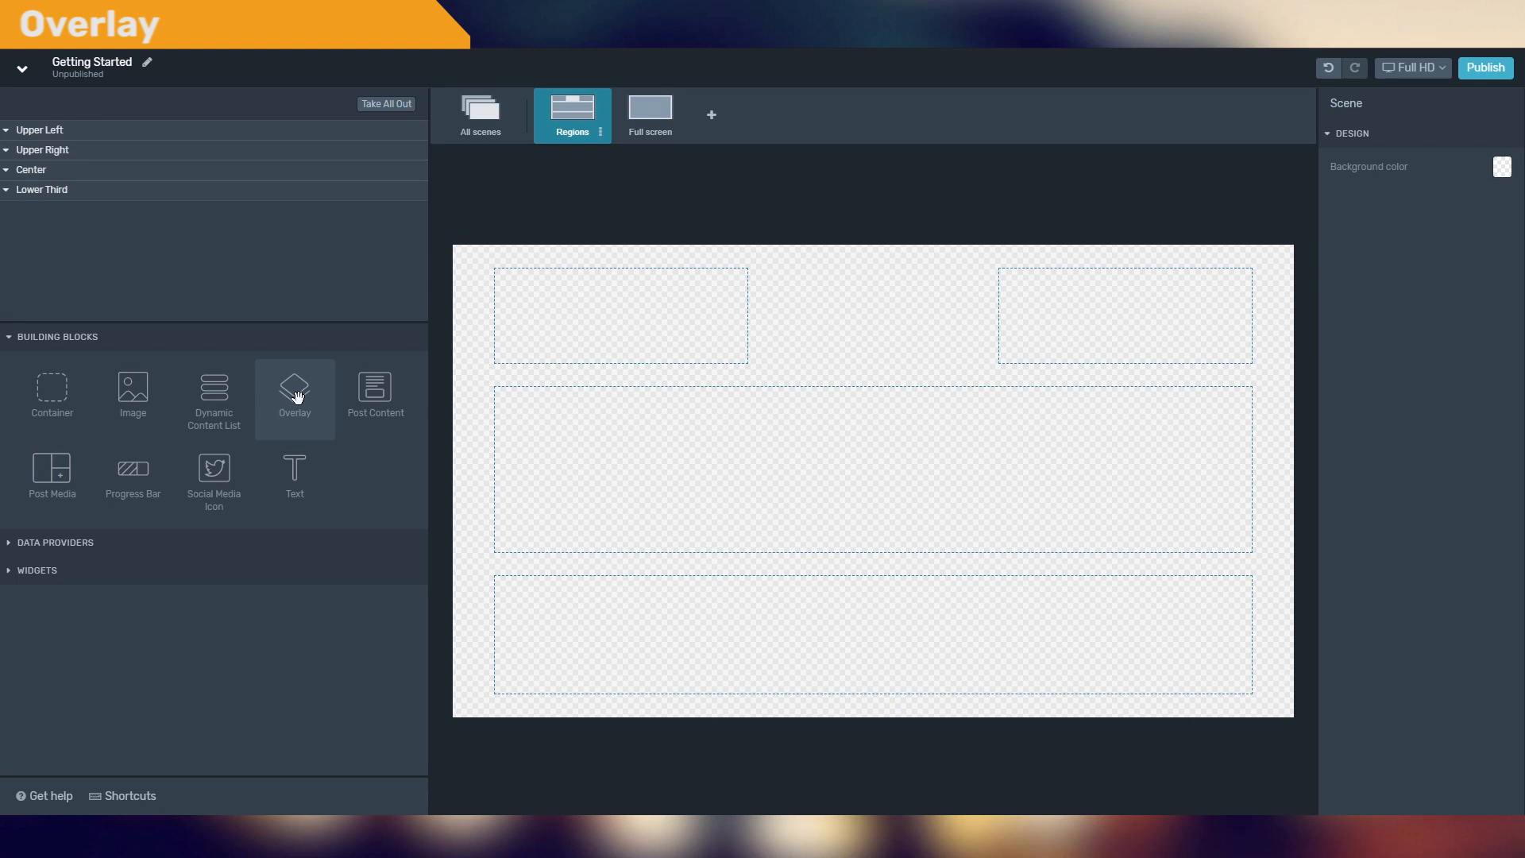
pyautogui.moveTo(429, 399); pyautogui.dragTo(231, 390)
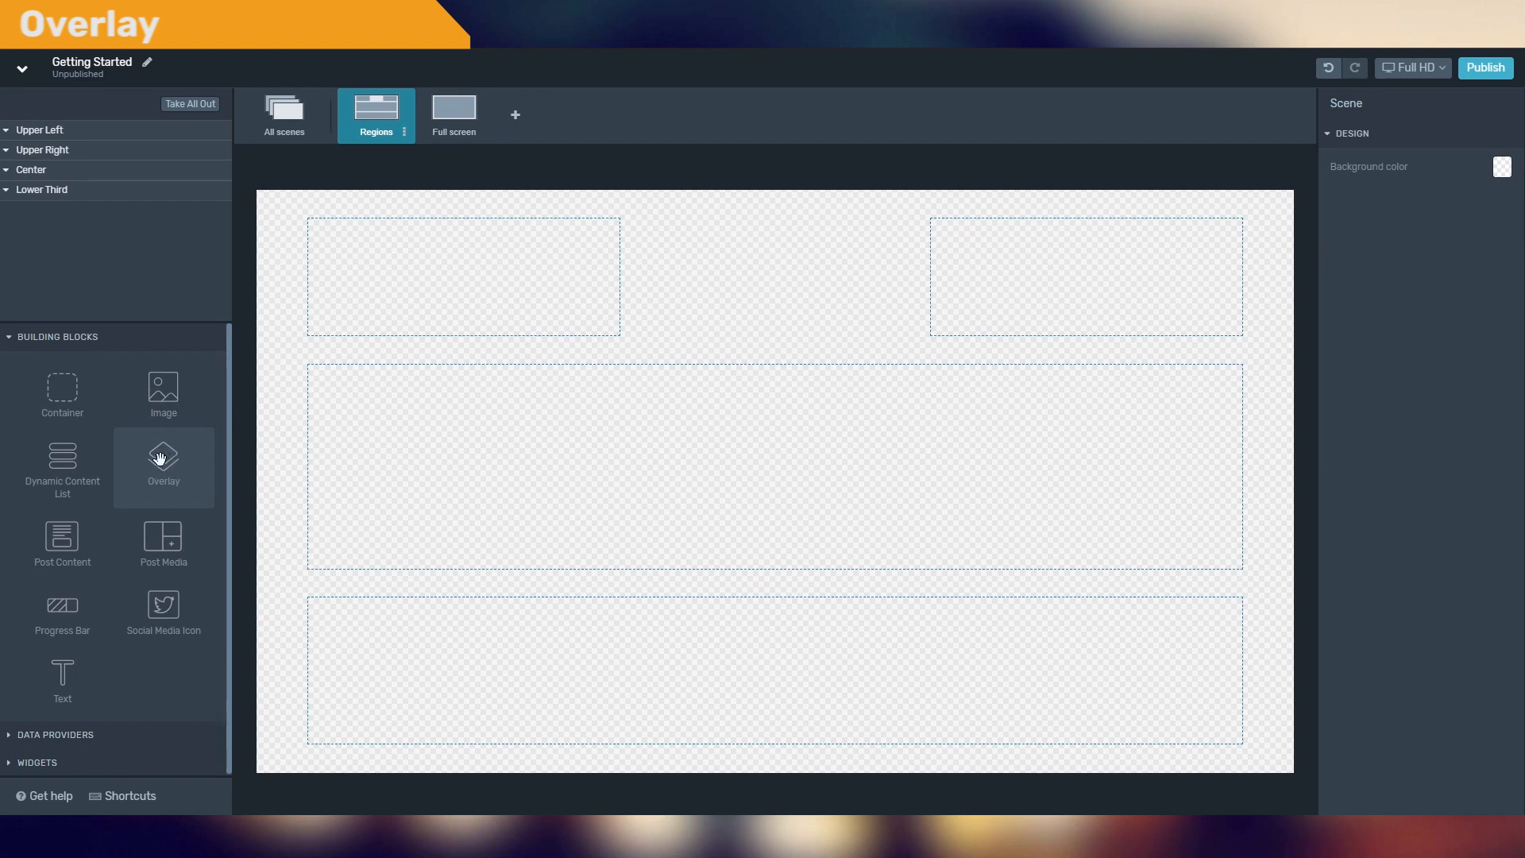
pyautogui.moveTo(159, 459); pyautogui.dragTo(73, 198)
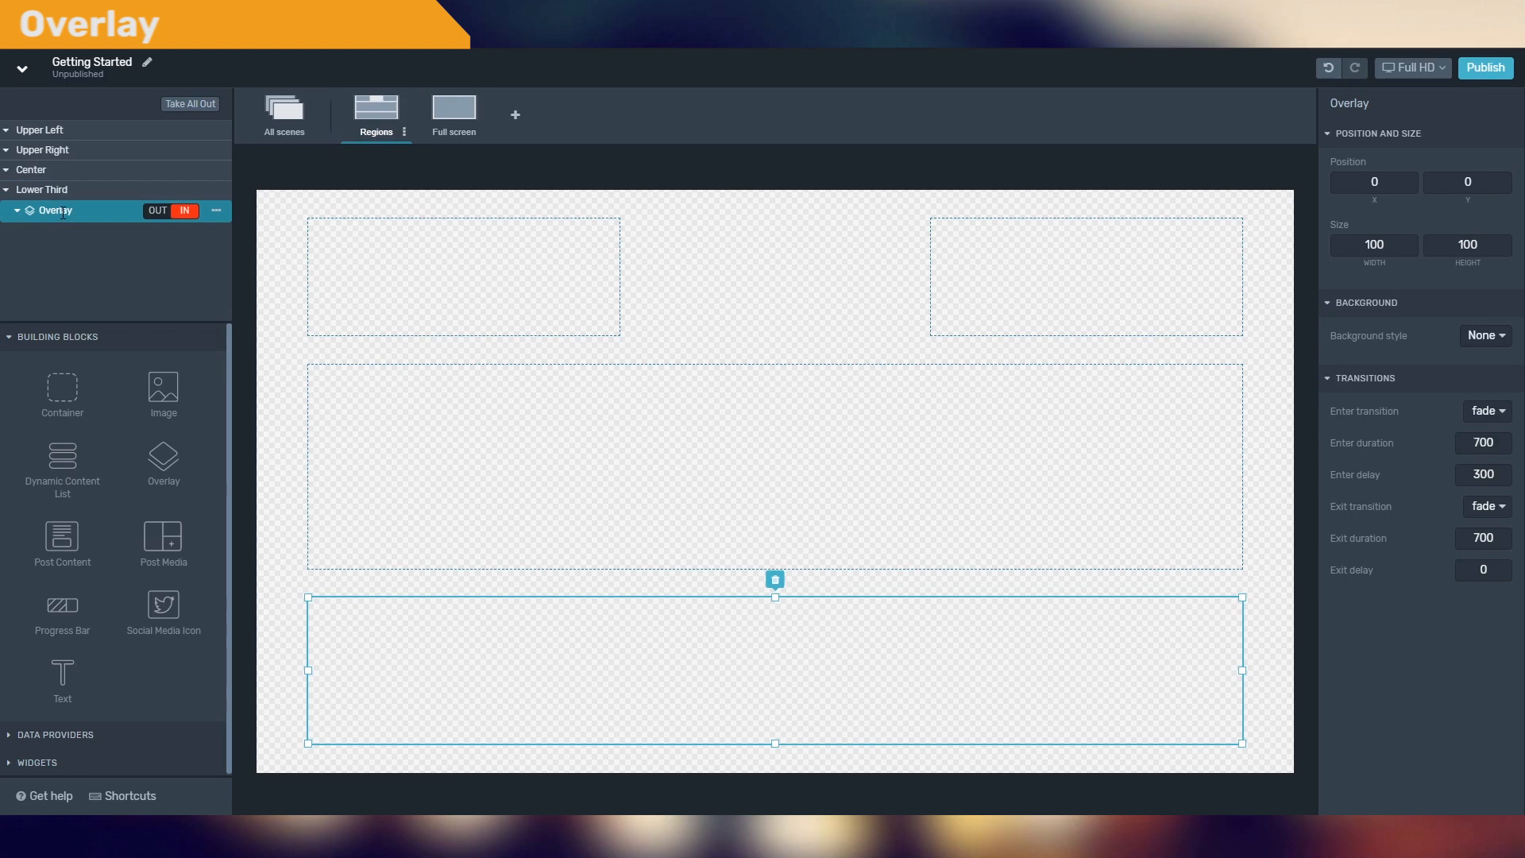
pyautogui.doubleClick(62, 211)
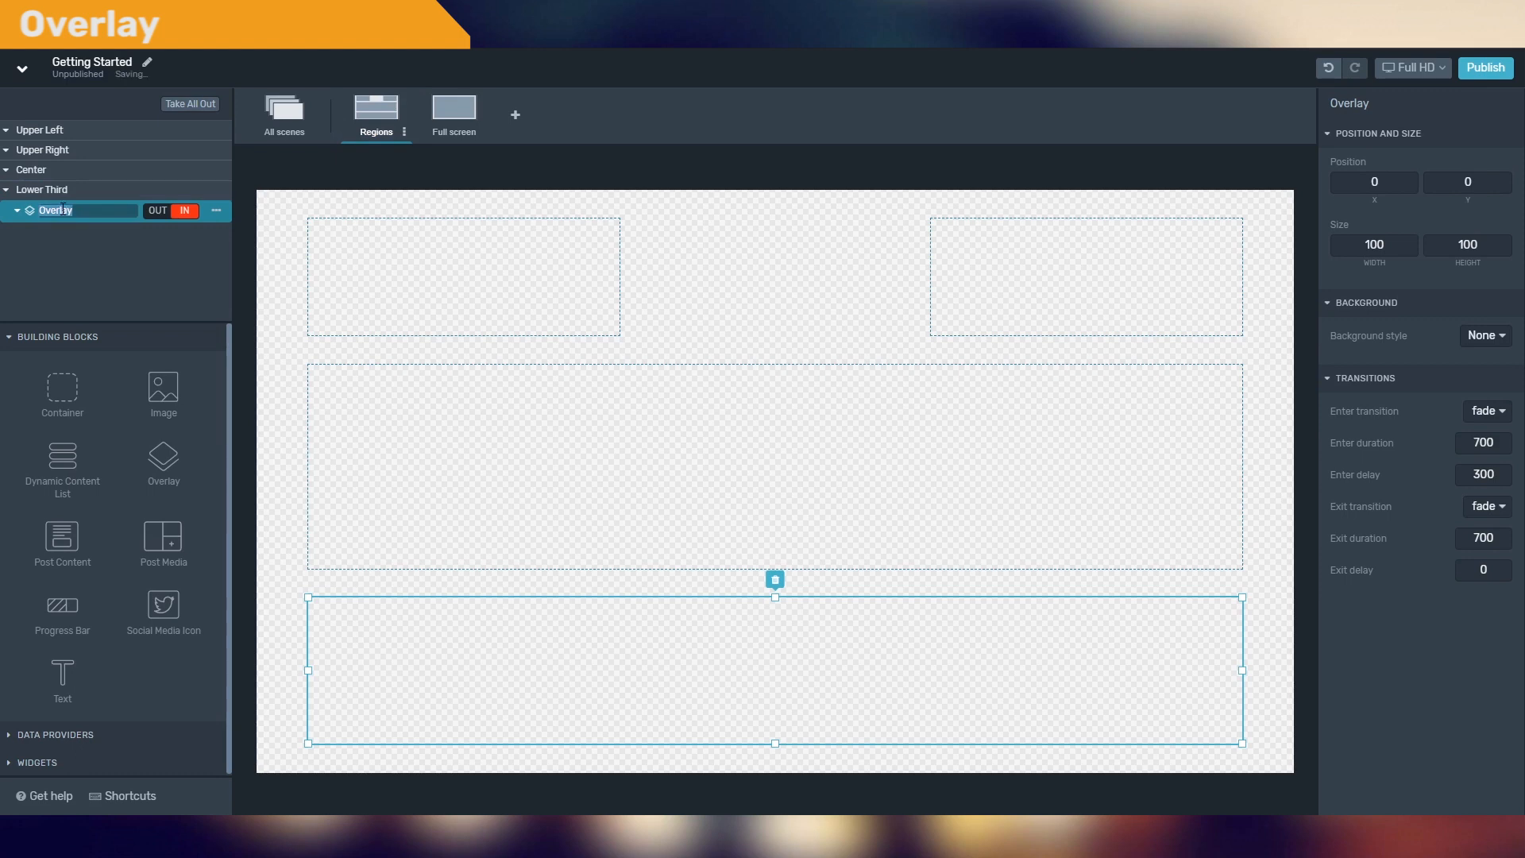
pyautogui.write('Headline 1')
pyautogui.press('Return')
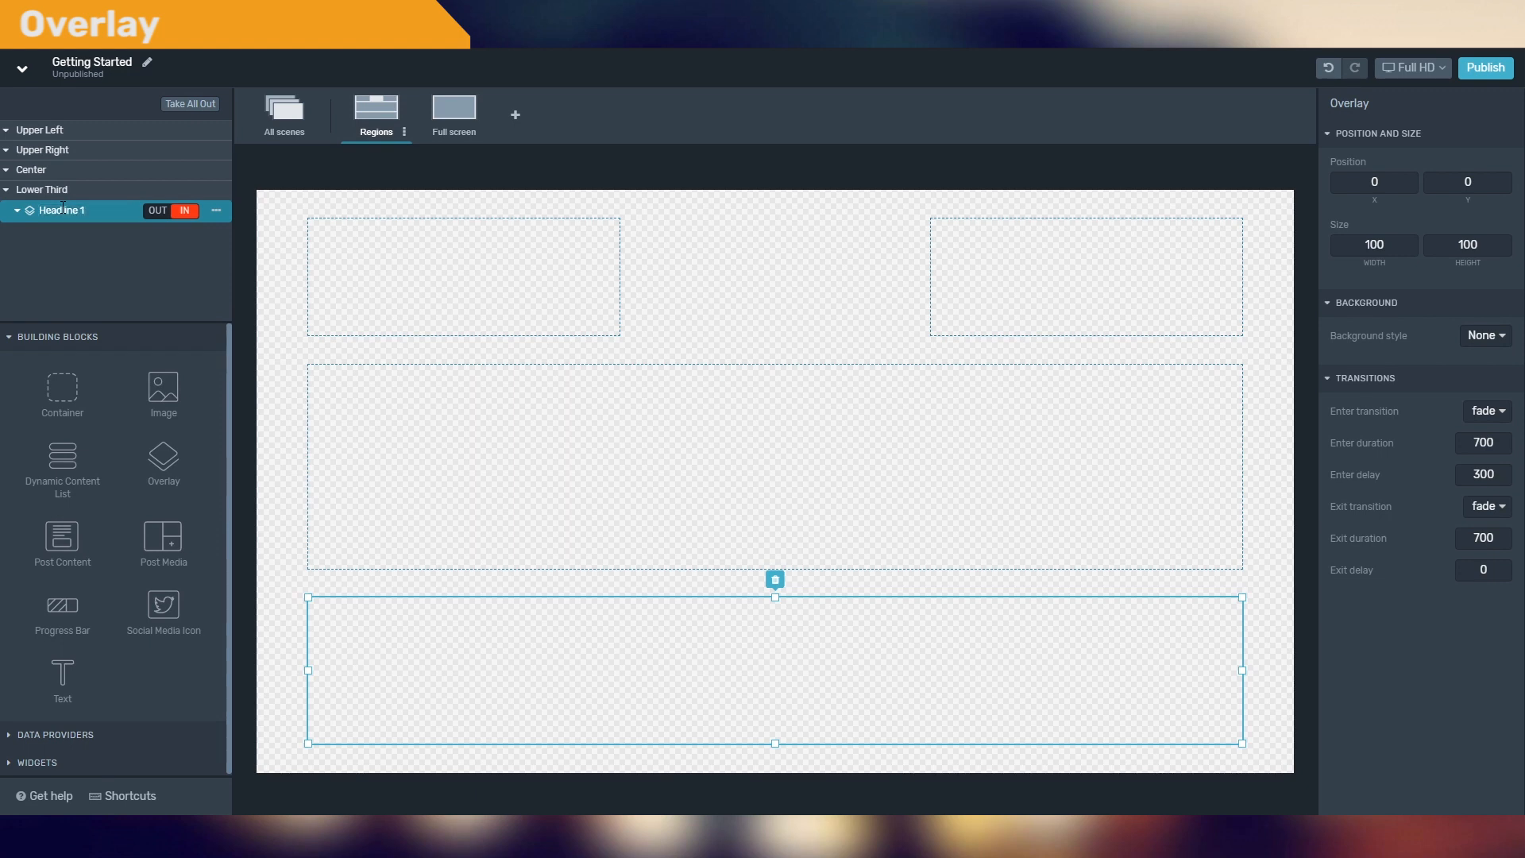
# Step: Add a second overlay named Headline 2 to the Lower Third region and remove it again
pyautogui.moveTo(150, 408); pyautogui.dragTo(68, 203)
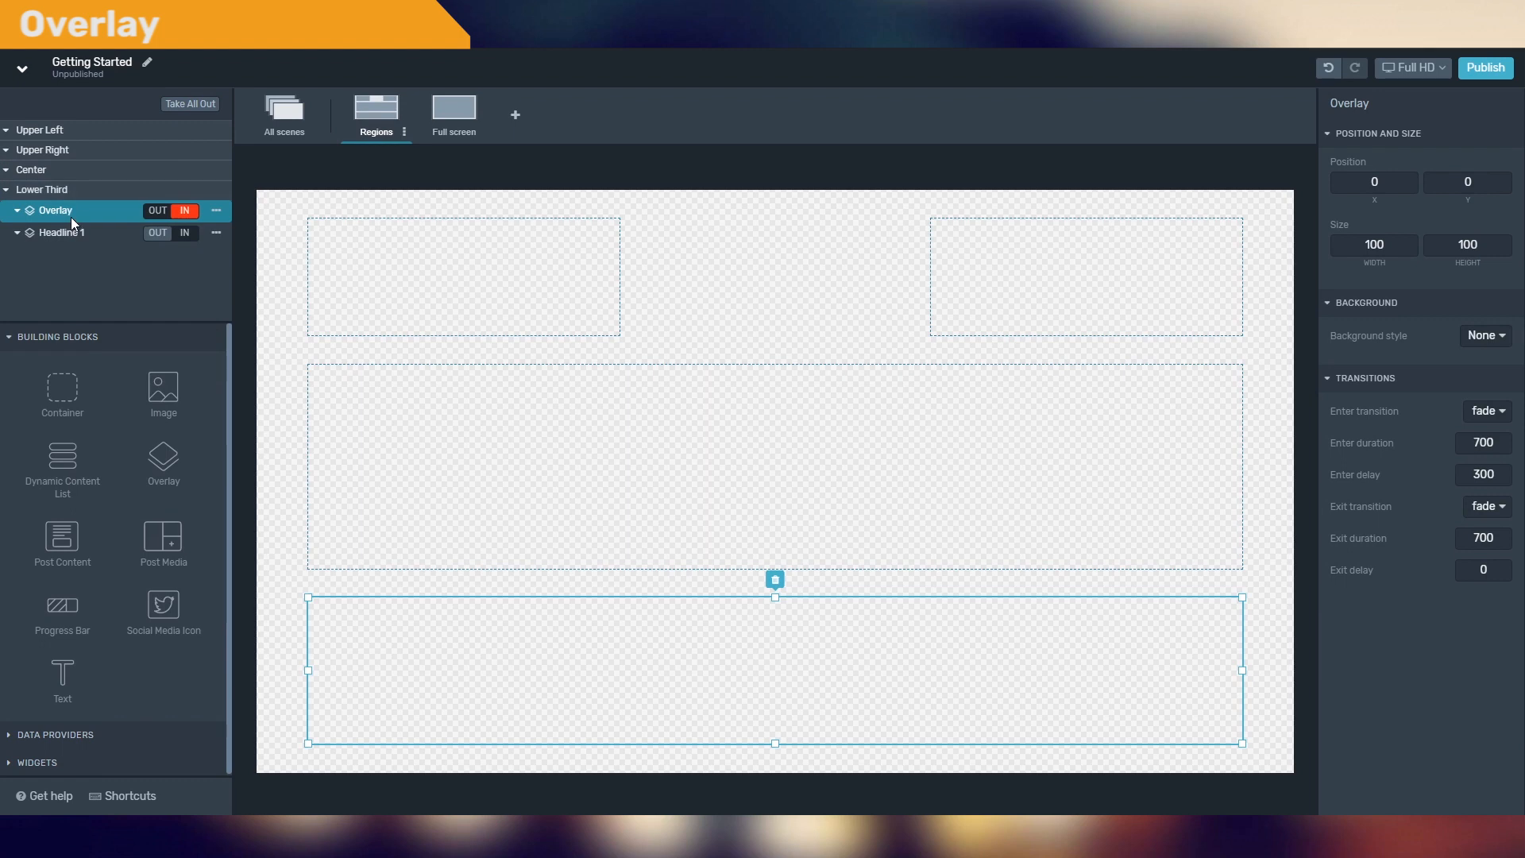
pyautogui.doubleClick(72, 213)
pyautogui.write('Headline 2')
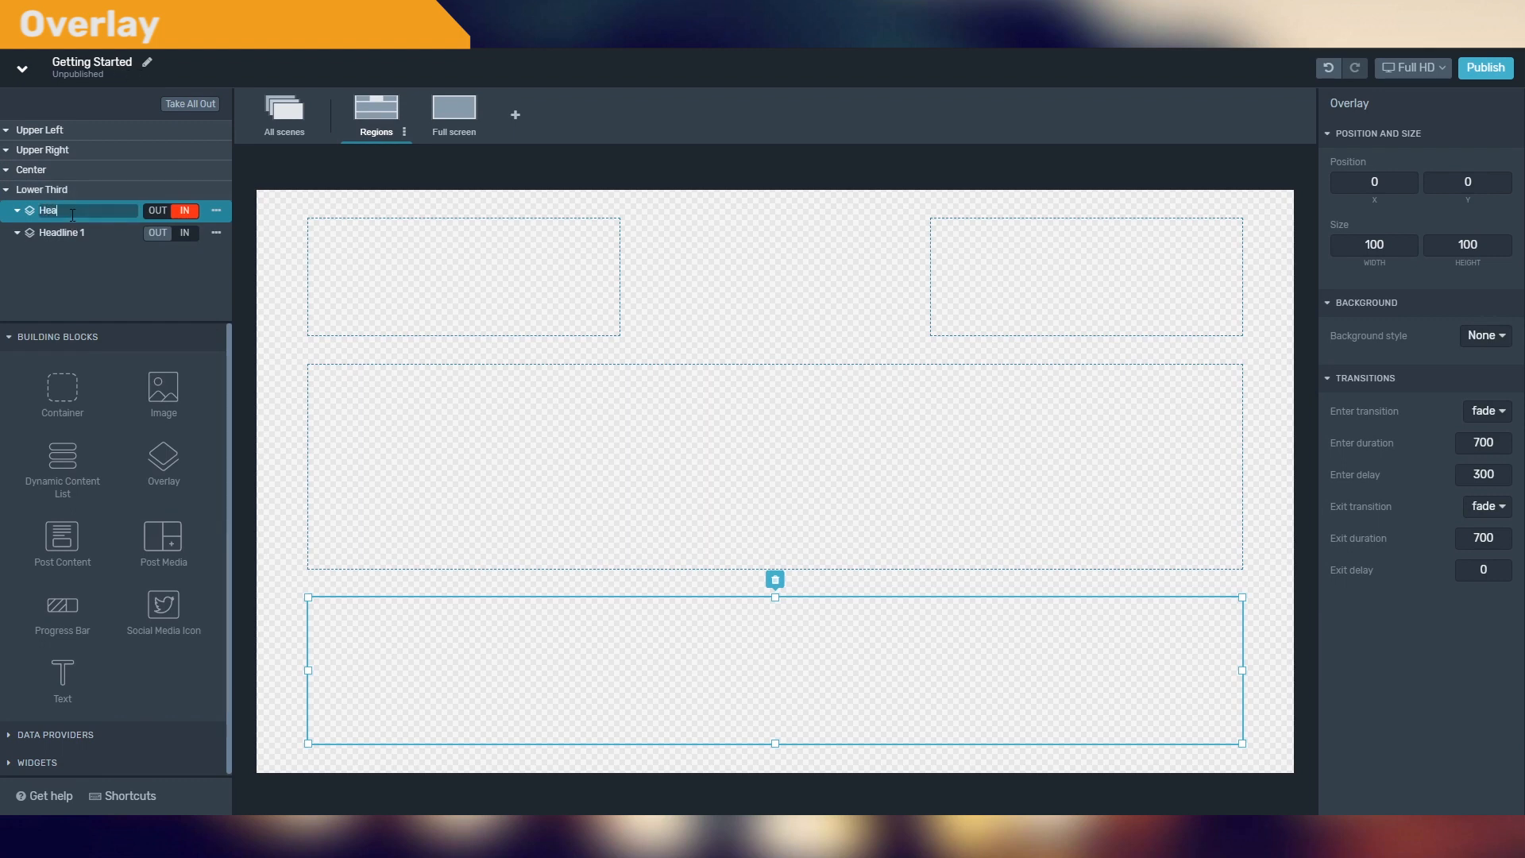
pyautogui.press('Return')
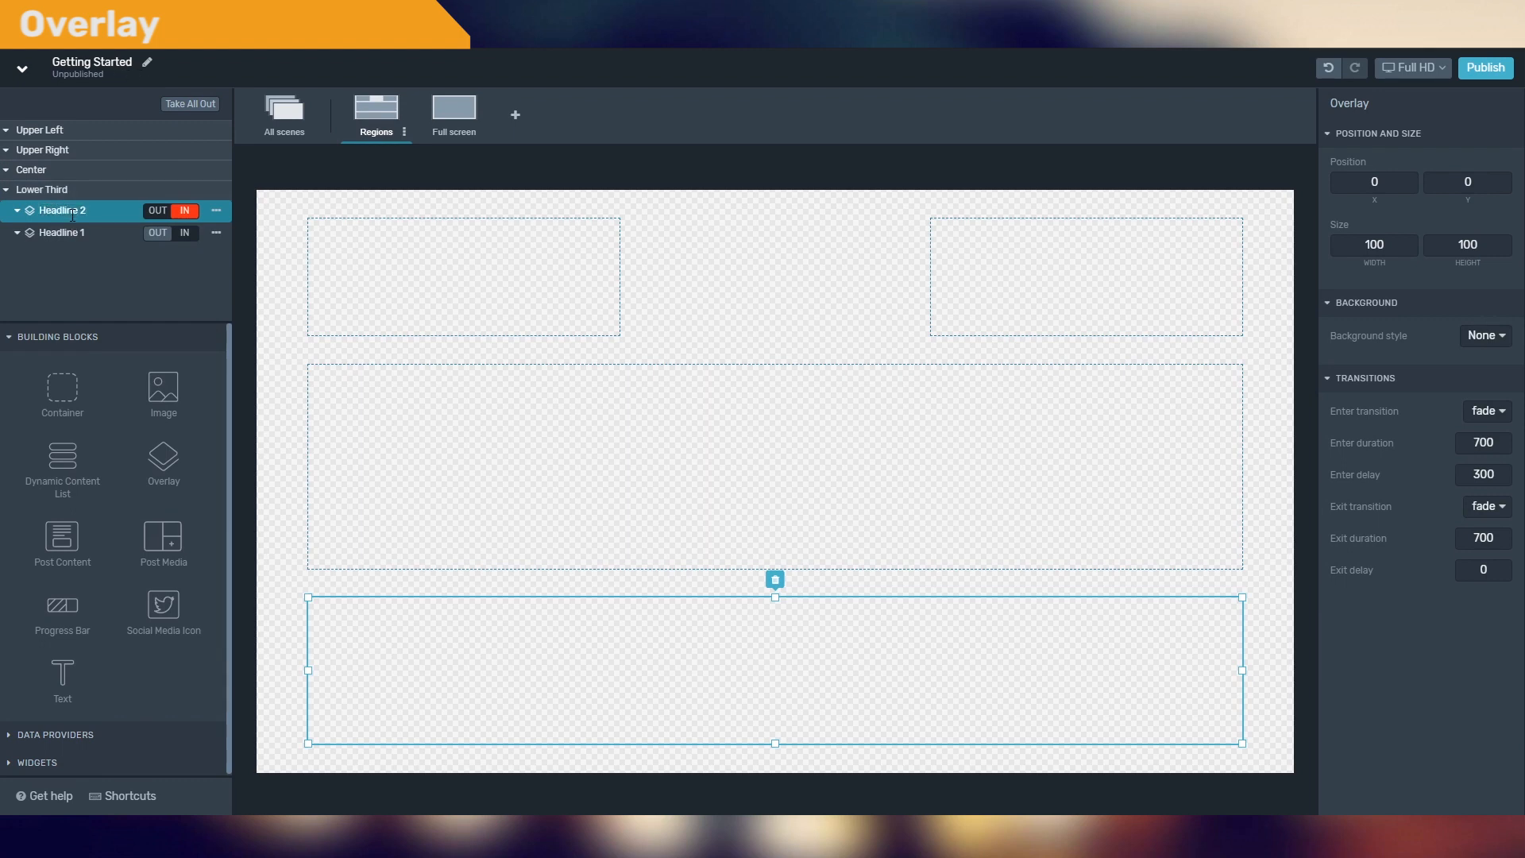
pyautogui.click(217, 212)
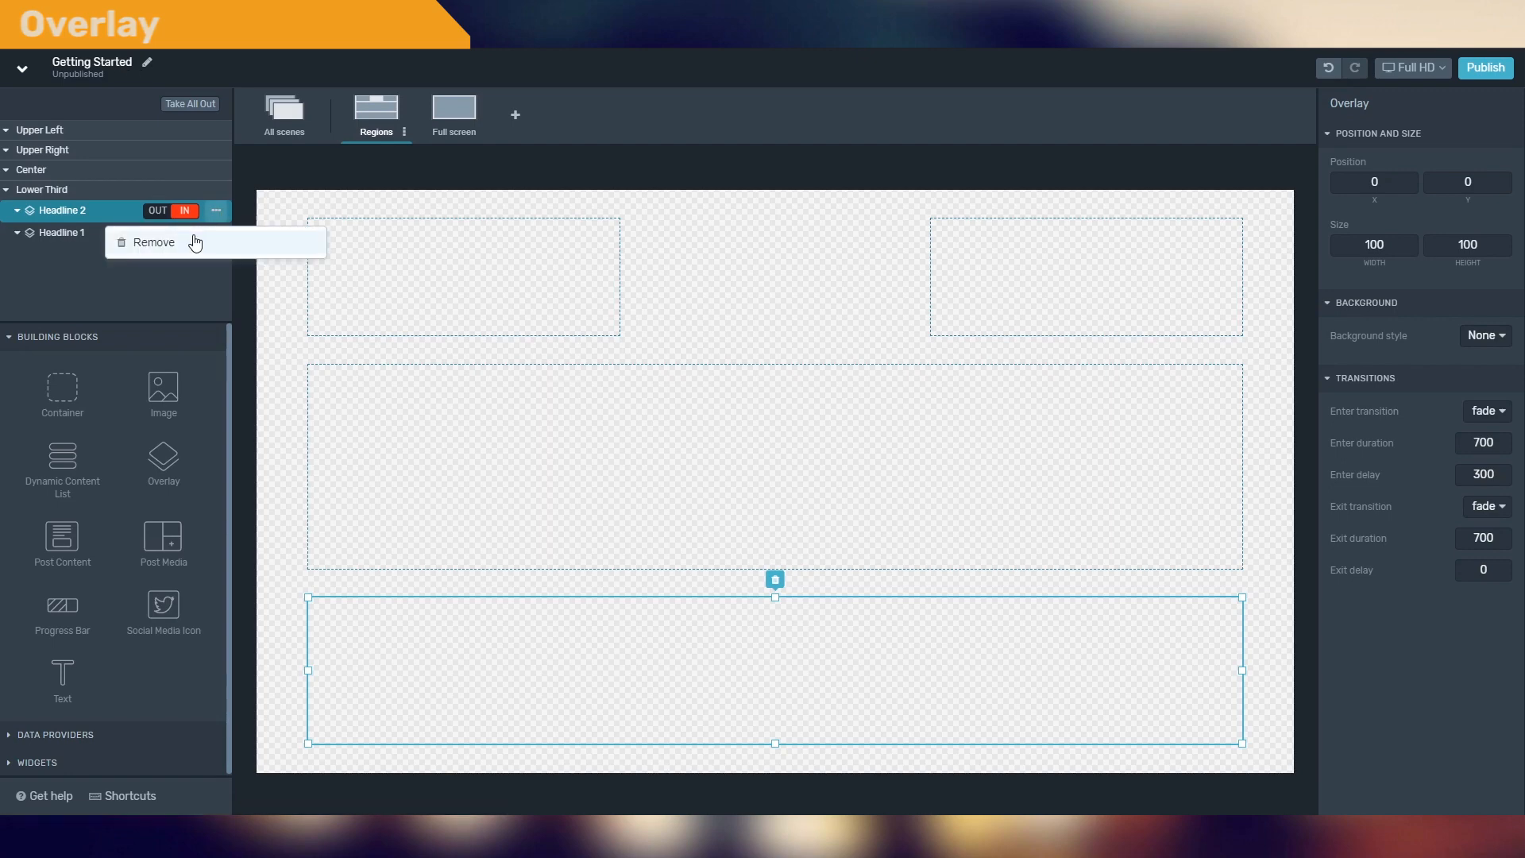
pyautogui.click(193, 239)
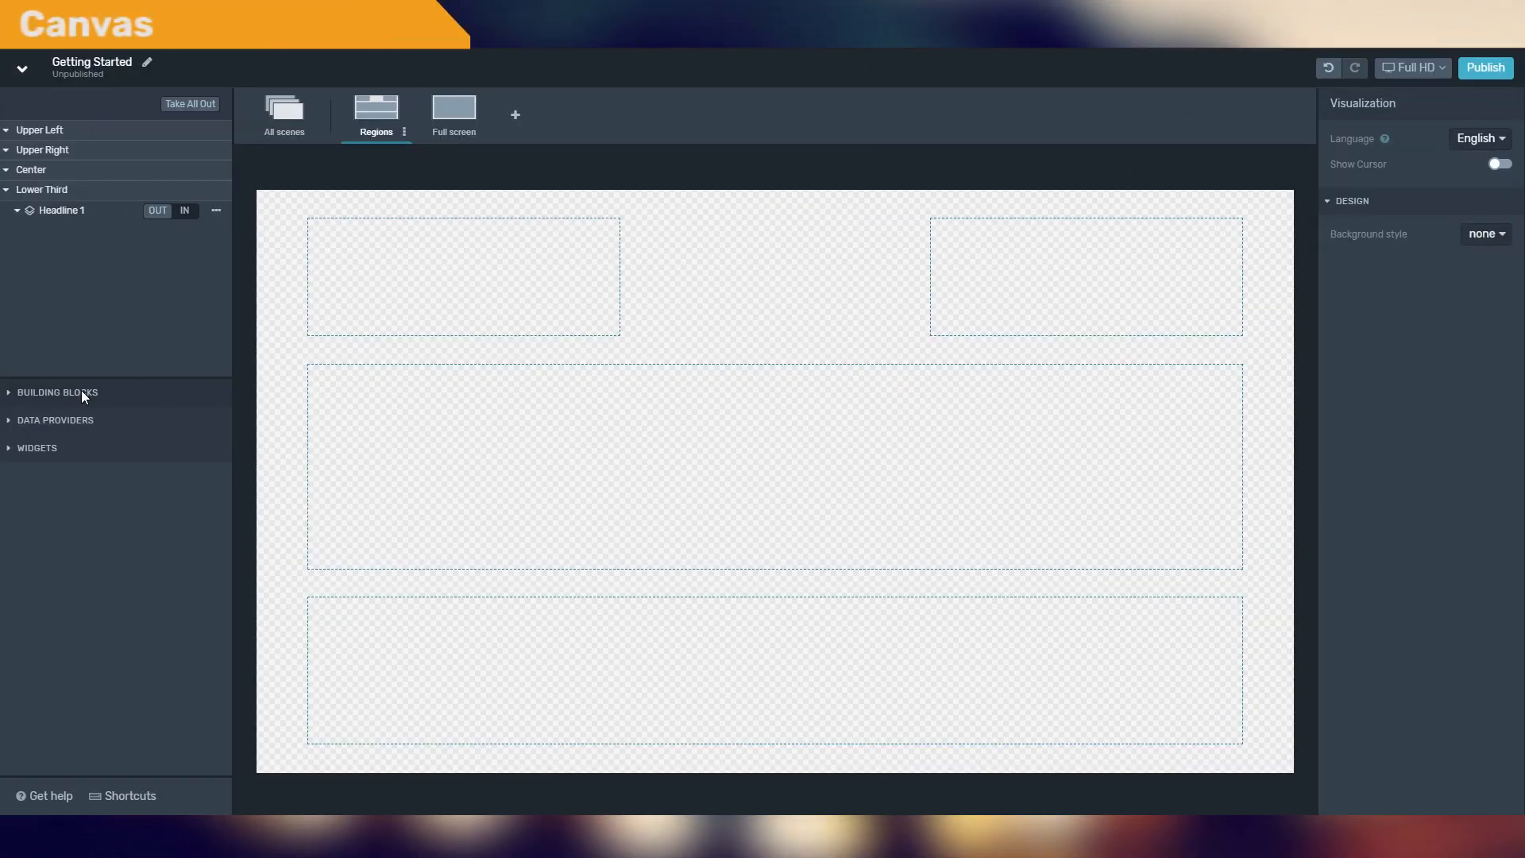
# Step: Add the Lower Third Title 1 widget to the Headline 1 overlay
pyautogui.click(73, 440)
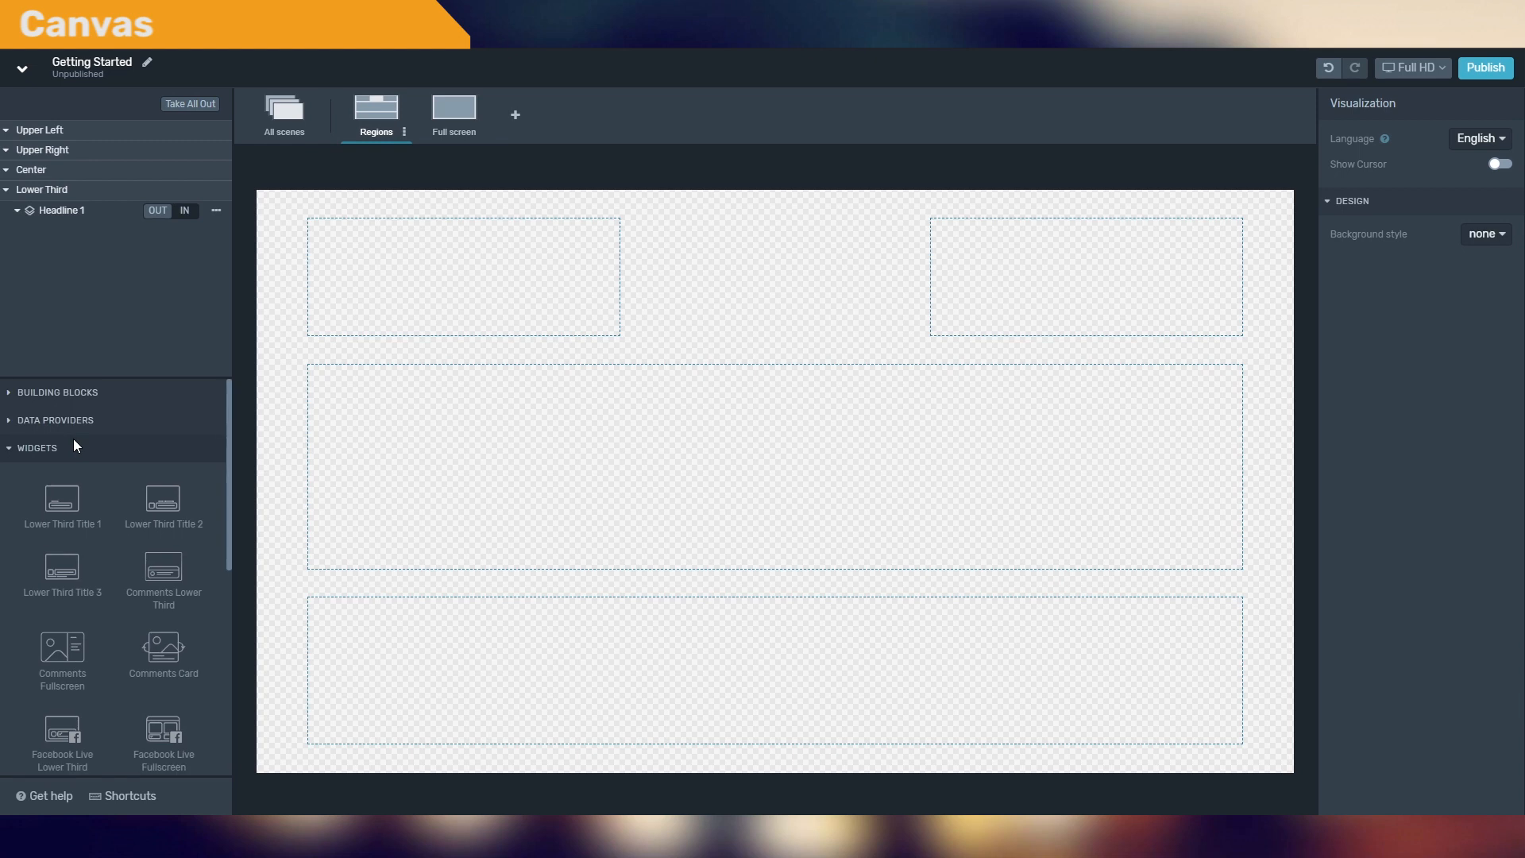
pyautogui.moveTo(77, 502); pyautogui.dragTo(73, 251)
# Step: Resize and reposition the Header text box to about 39 wide by 25 high, at about X 4.3 and Y 2.9
pyautogui.click(713, 617)
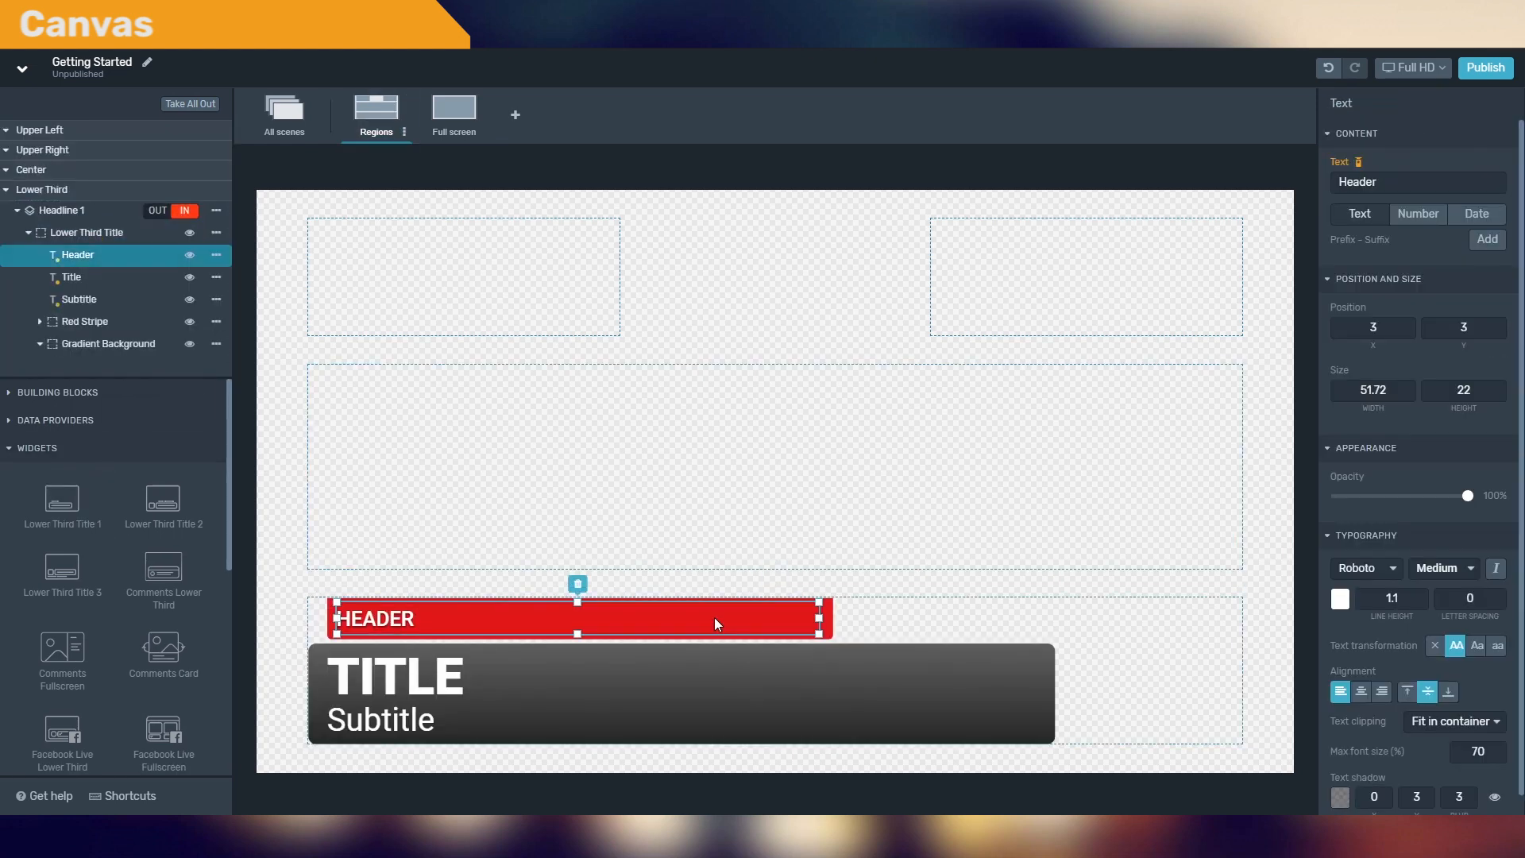
pyautogui.click(659, 685)
pyautogui.click(598, 719)
pyautogui.click(598, 622)
pyautogui.moveTo(819, 601); pyautogui.dragTo(651, 617)
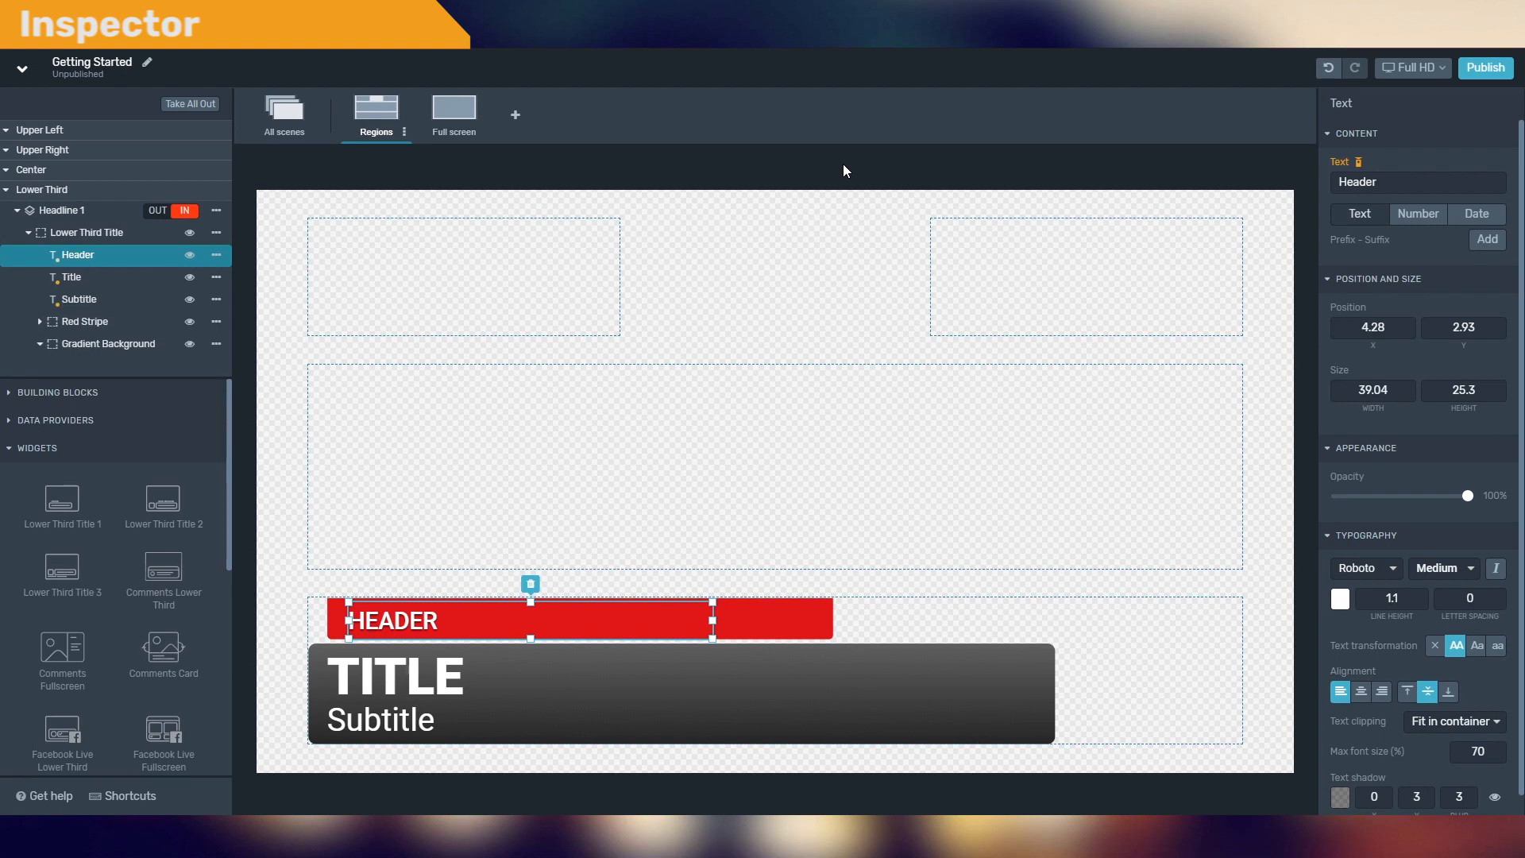
# Step: Examine the Header text's color options, its font list and the choices for adding fonts, leaving the styling as it is
pyautogui.click(1340, 600)
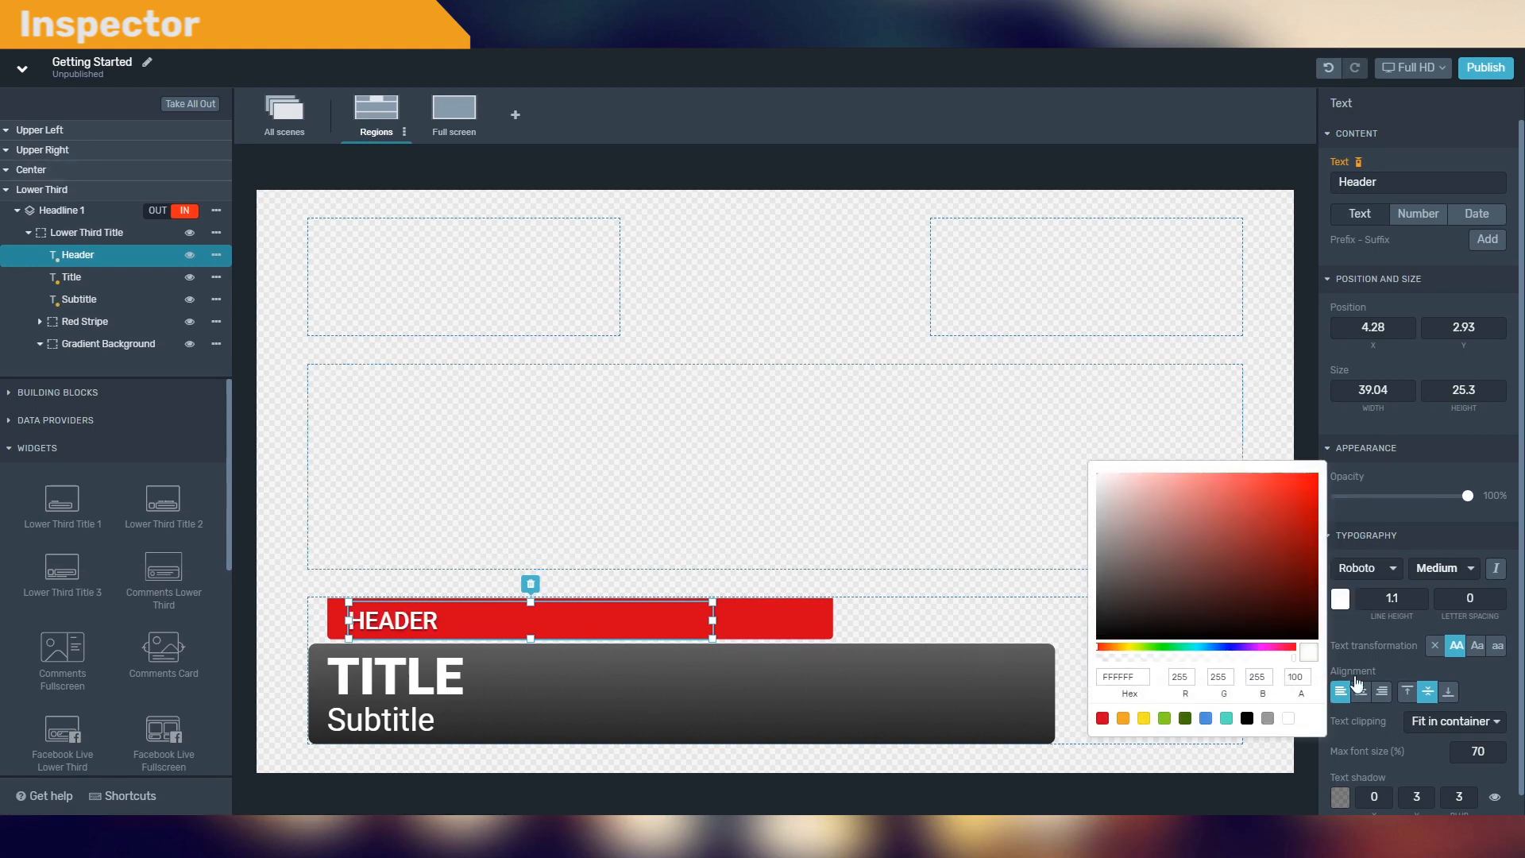
pyautogui.click(1369, 569)
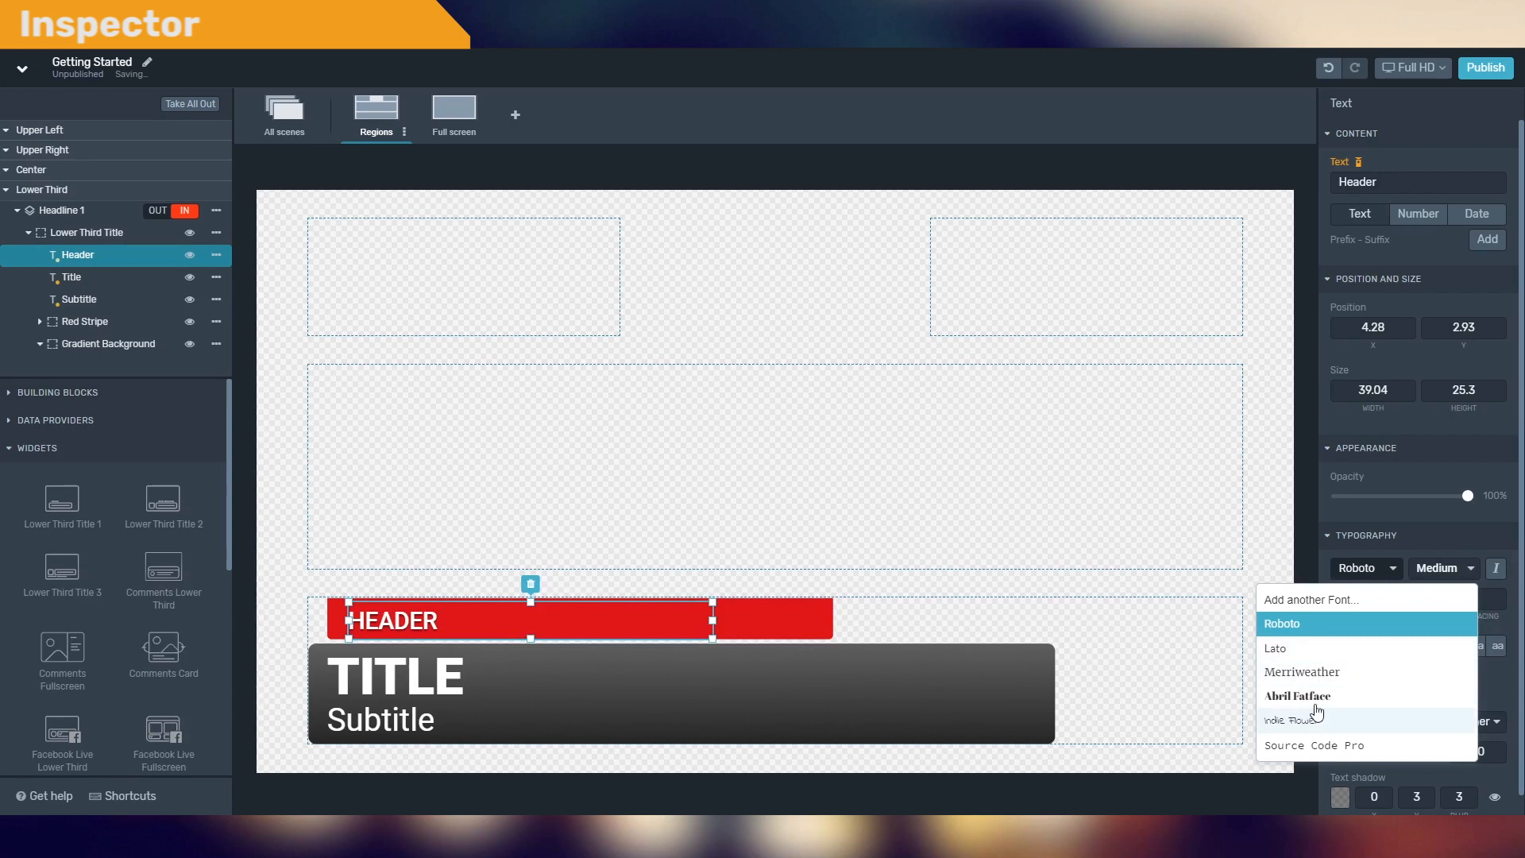
pyautogui.click(1318, 597)
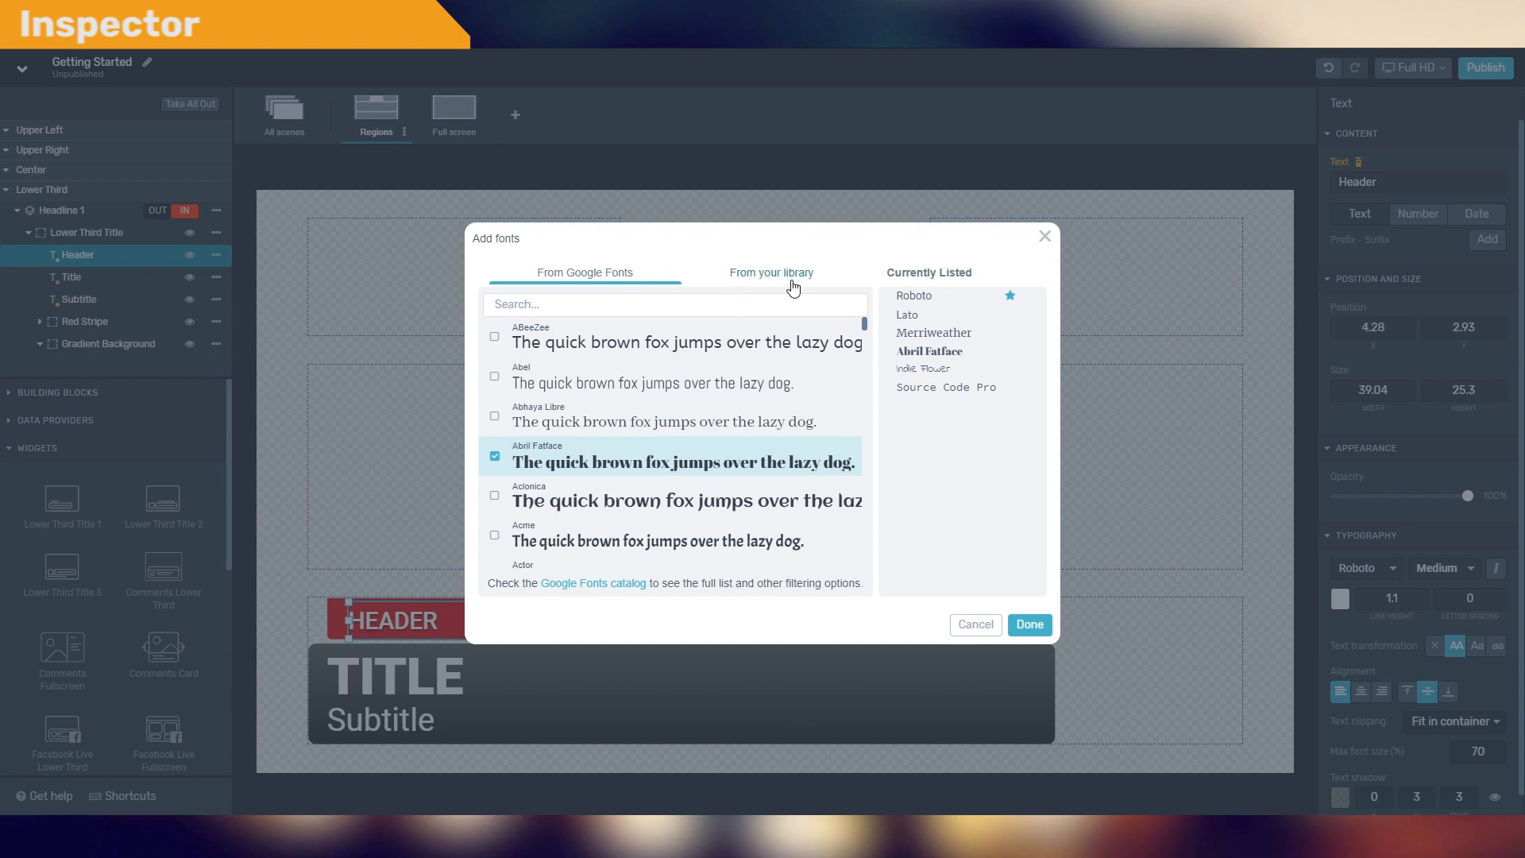
pyautogui.click(1030, 625)
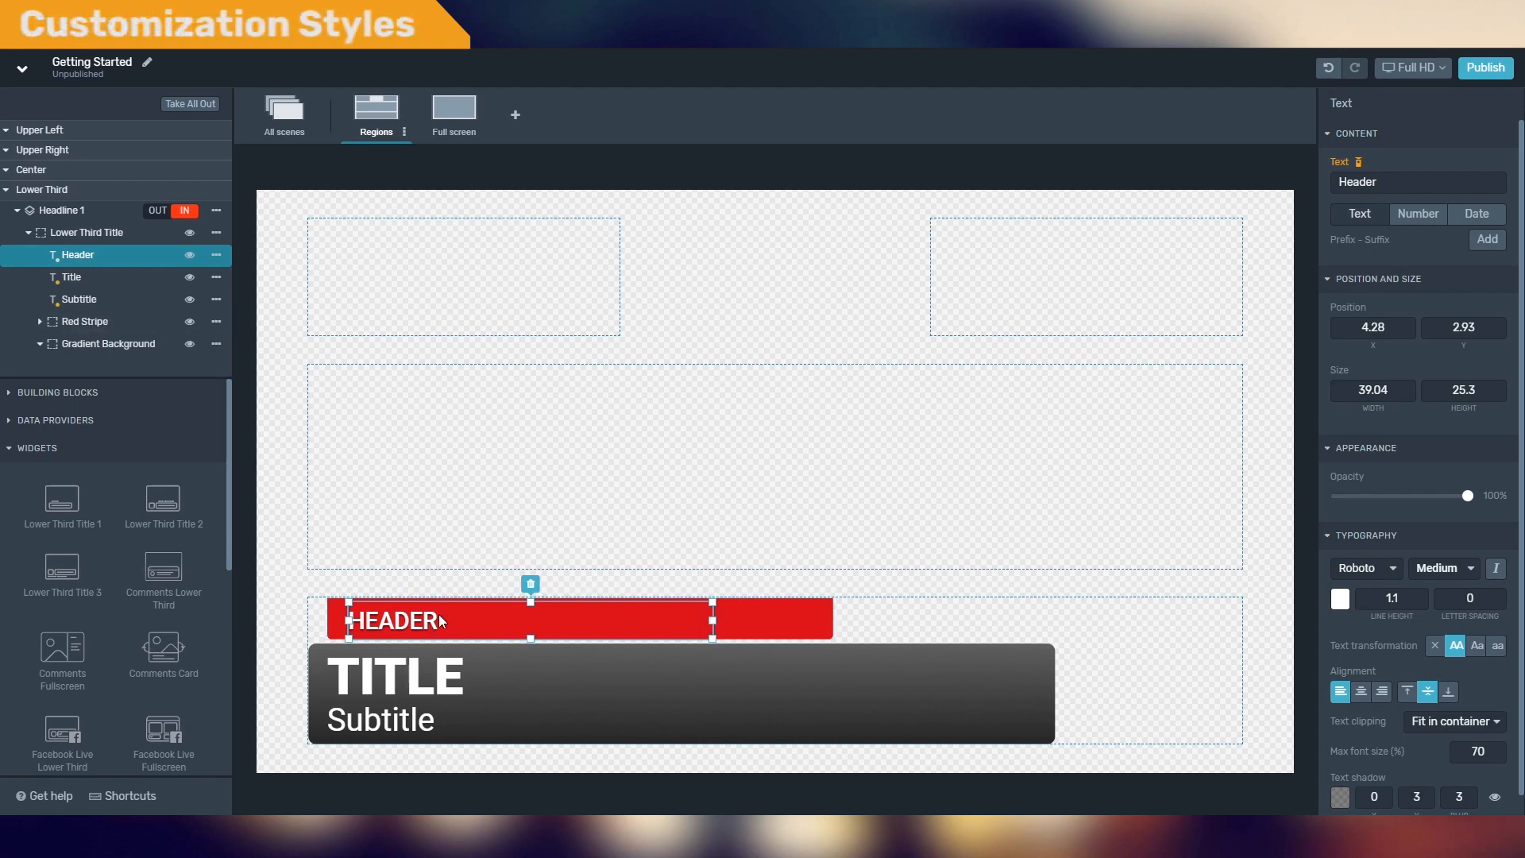
# Step: Set the Header text to BREAKING NEWS
pyautogui.doubleClick(1364, 182)
pyautogui.write('B')
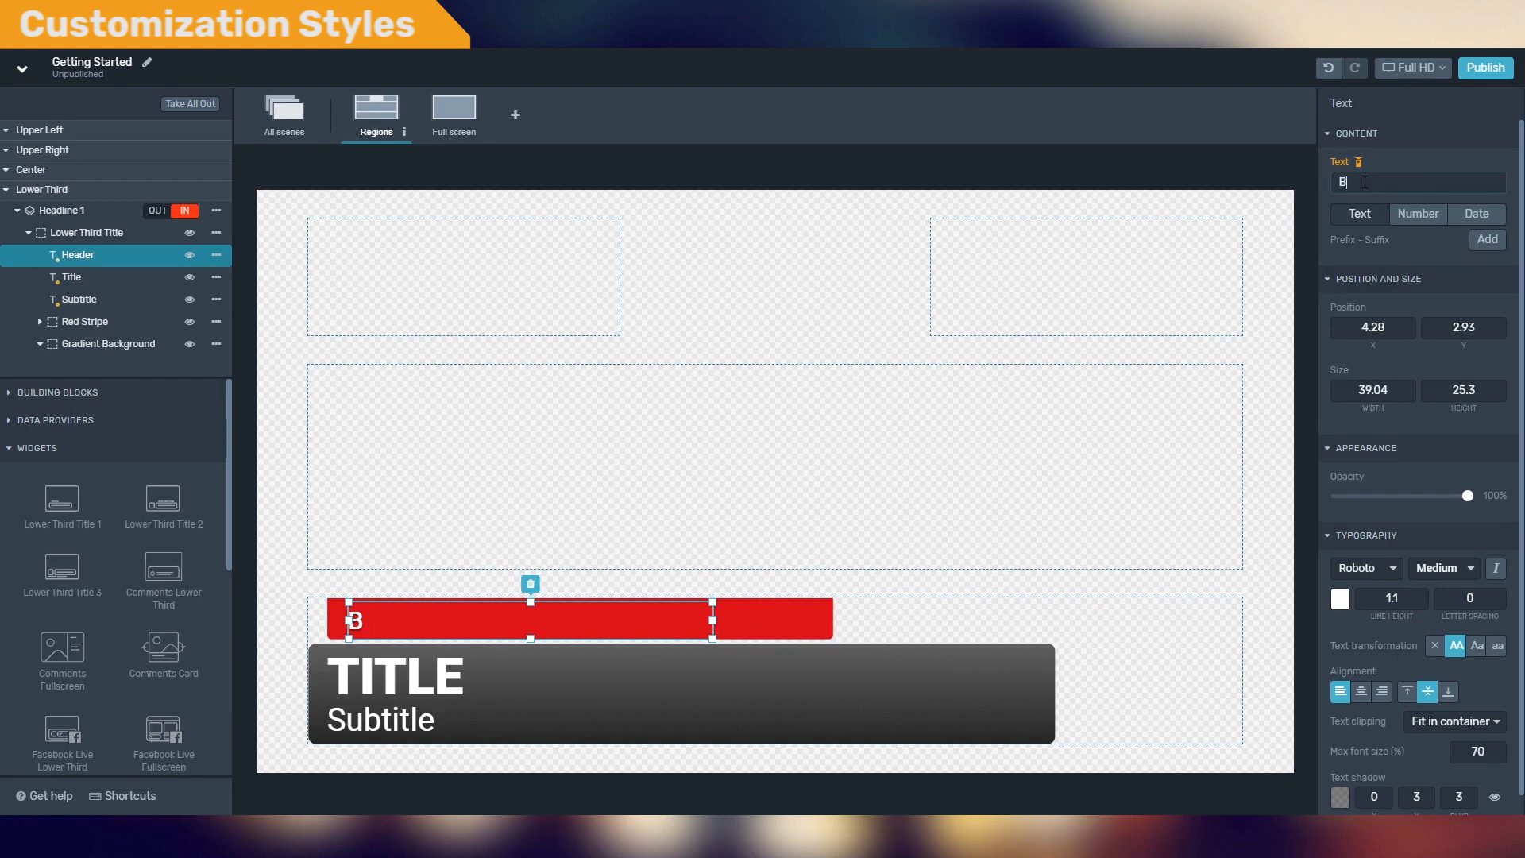
pyautogui.write('REAKING NEWS')
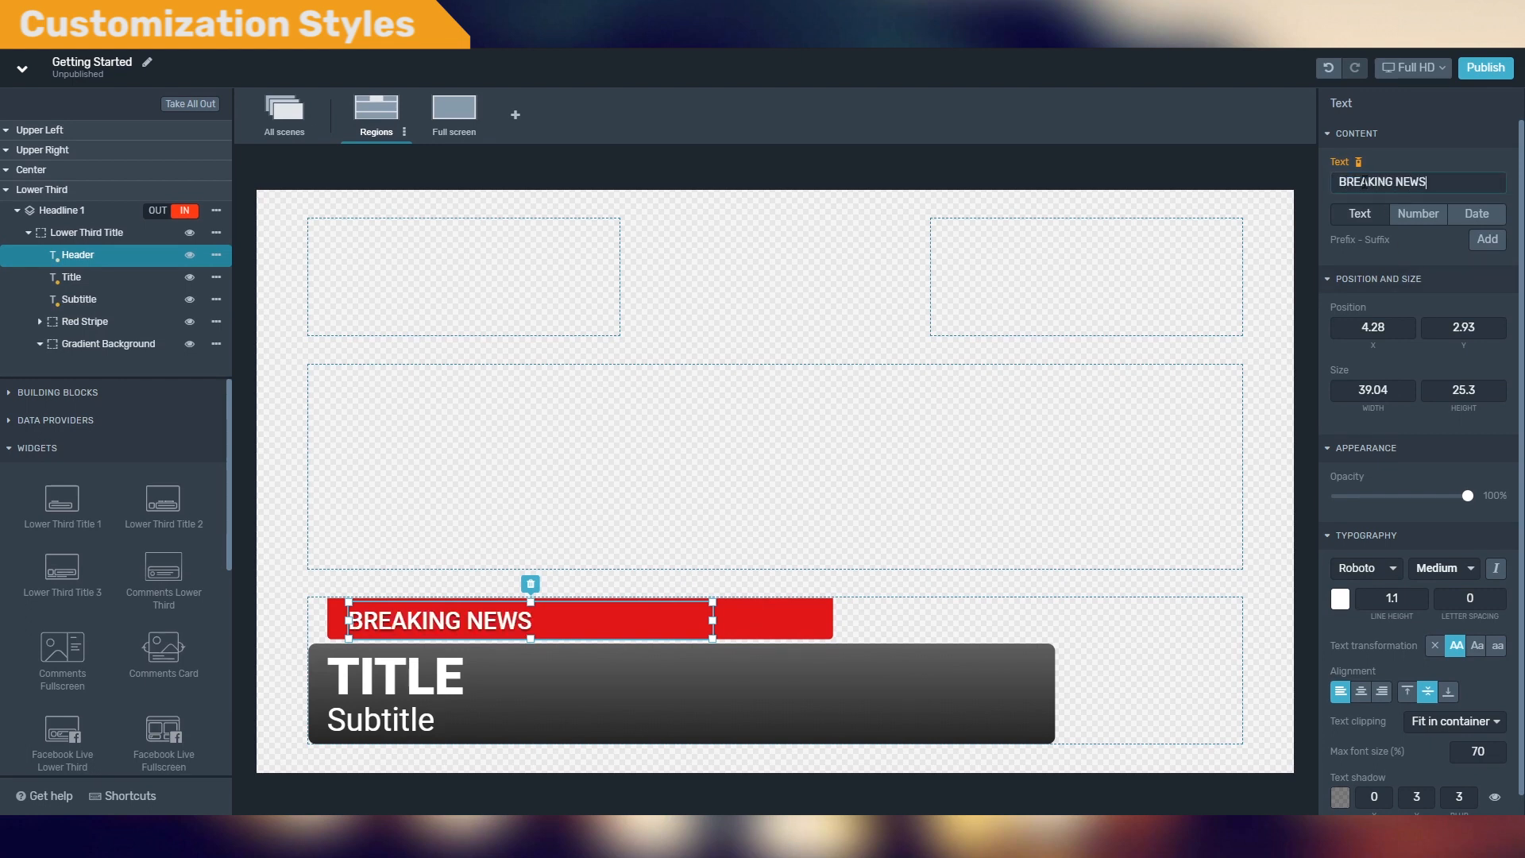
# Step: Set the Title text to ENGLISH PREMIER LEAGUE BACK ON JUNE
pyautogui.click(618, 685)
pyautogui.doubleClick(1364, 182)
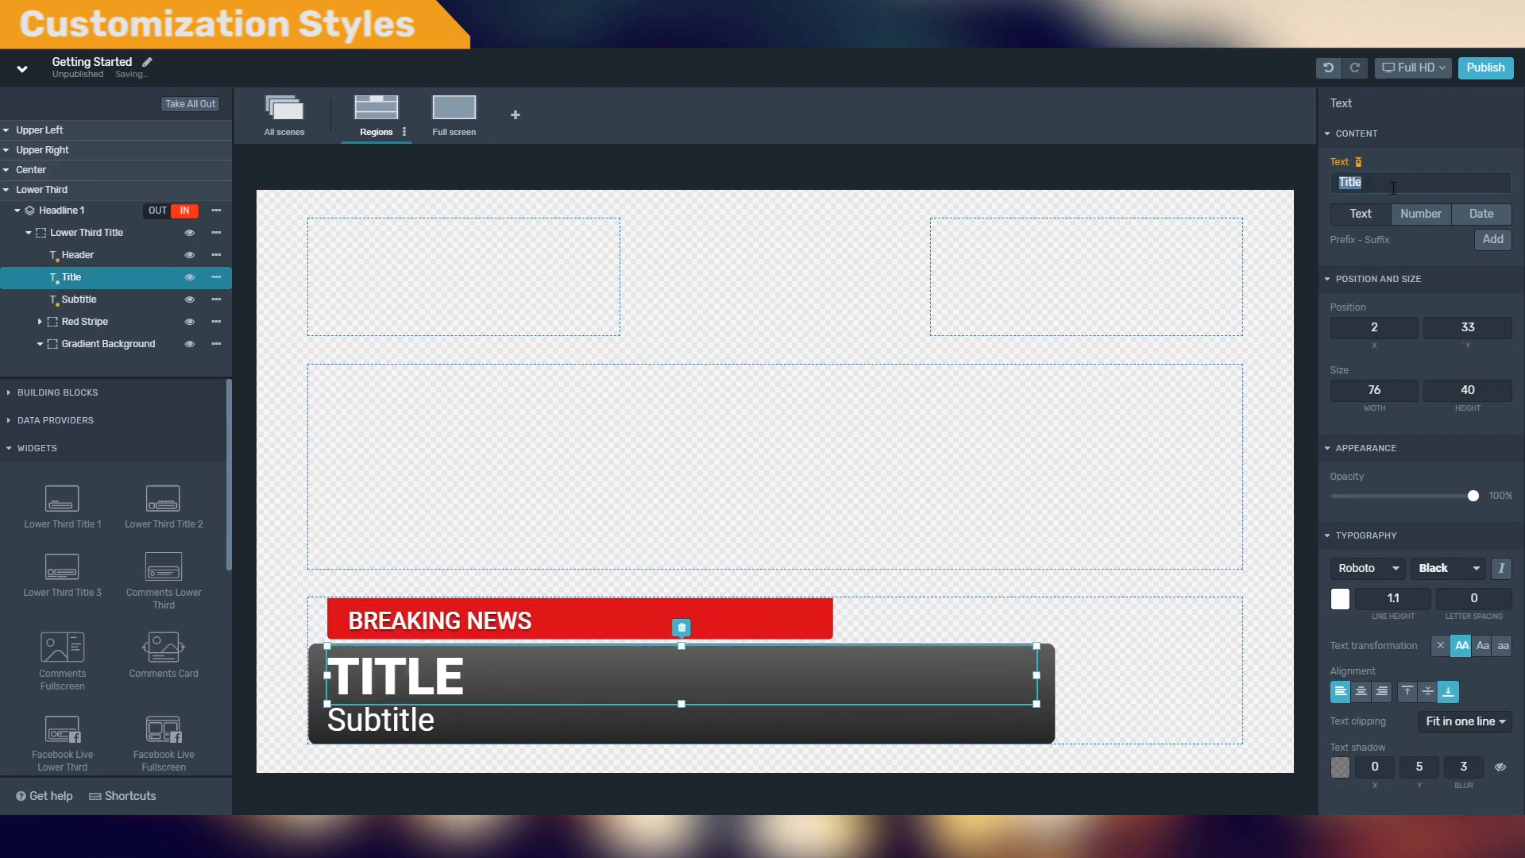
pyautogui.write('ENGLISH PREMIER LEAGUE BACK ON JUNE')
# Step: Set the Subtitle text to "The UK government has given the green light TO RESUME THE LEAGUE"
pyautogui.click(548, 723)
pyautogui.doubleClick(1394, 179)
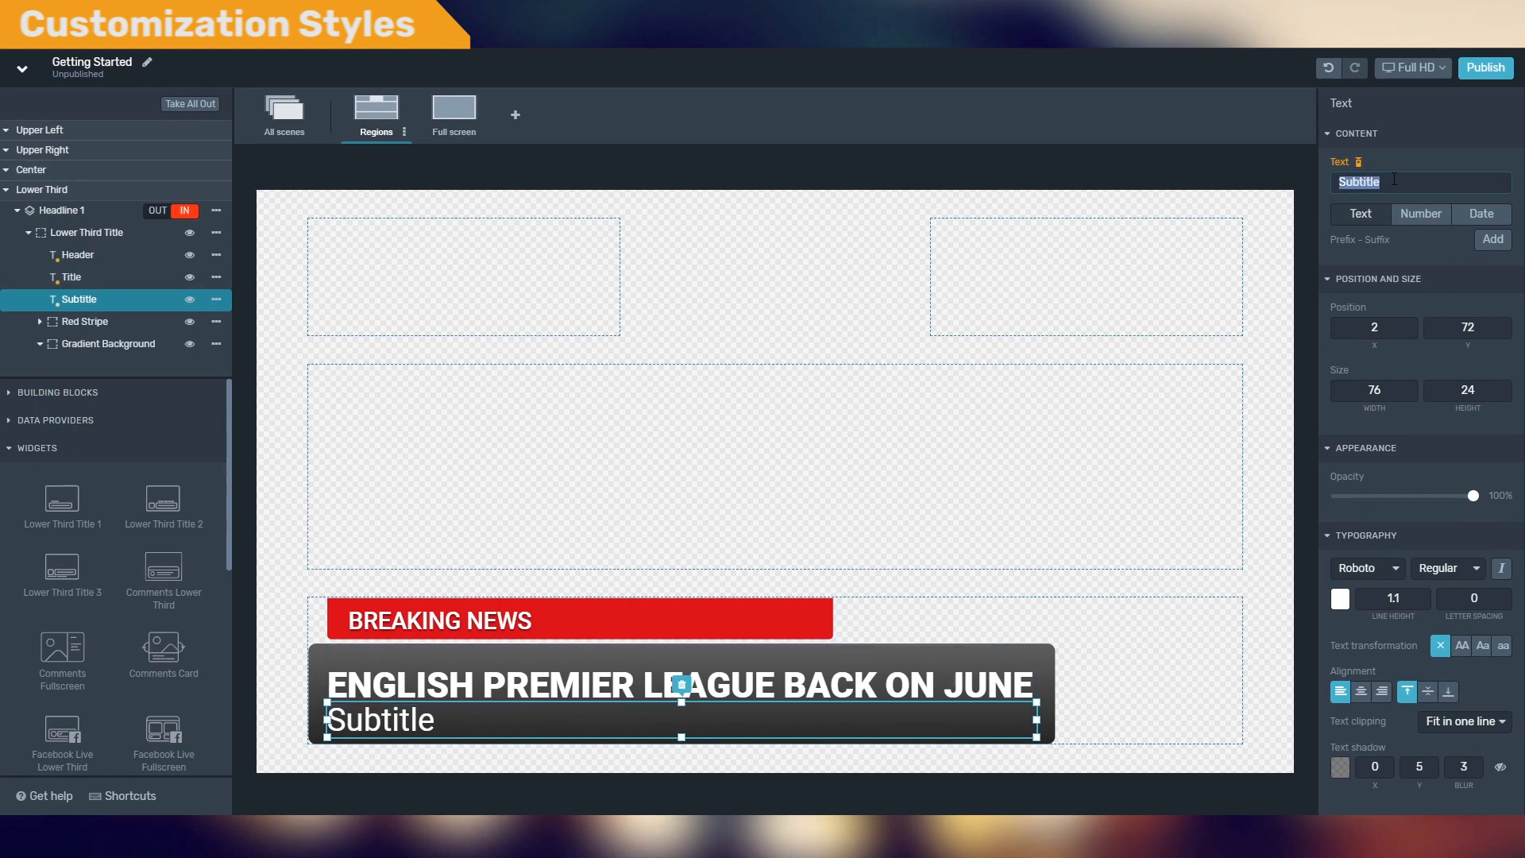
pyautogui.write('The UK government has given the green light TO RESUME THE LEAGUE')
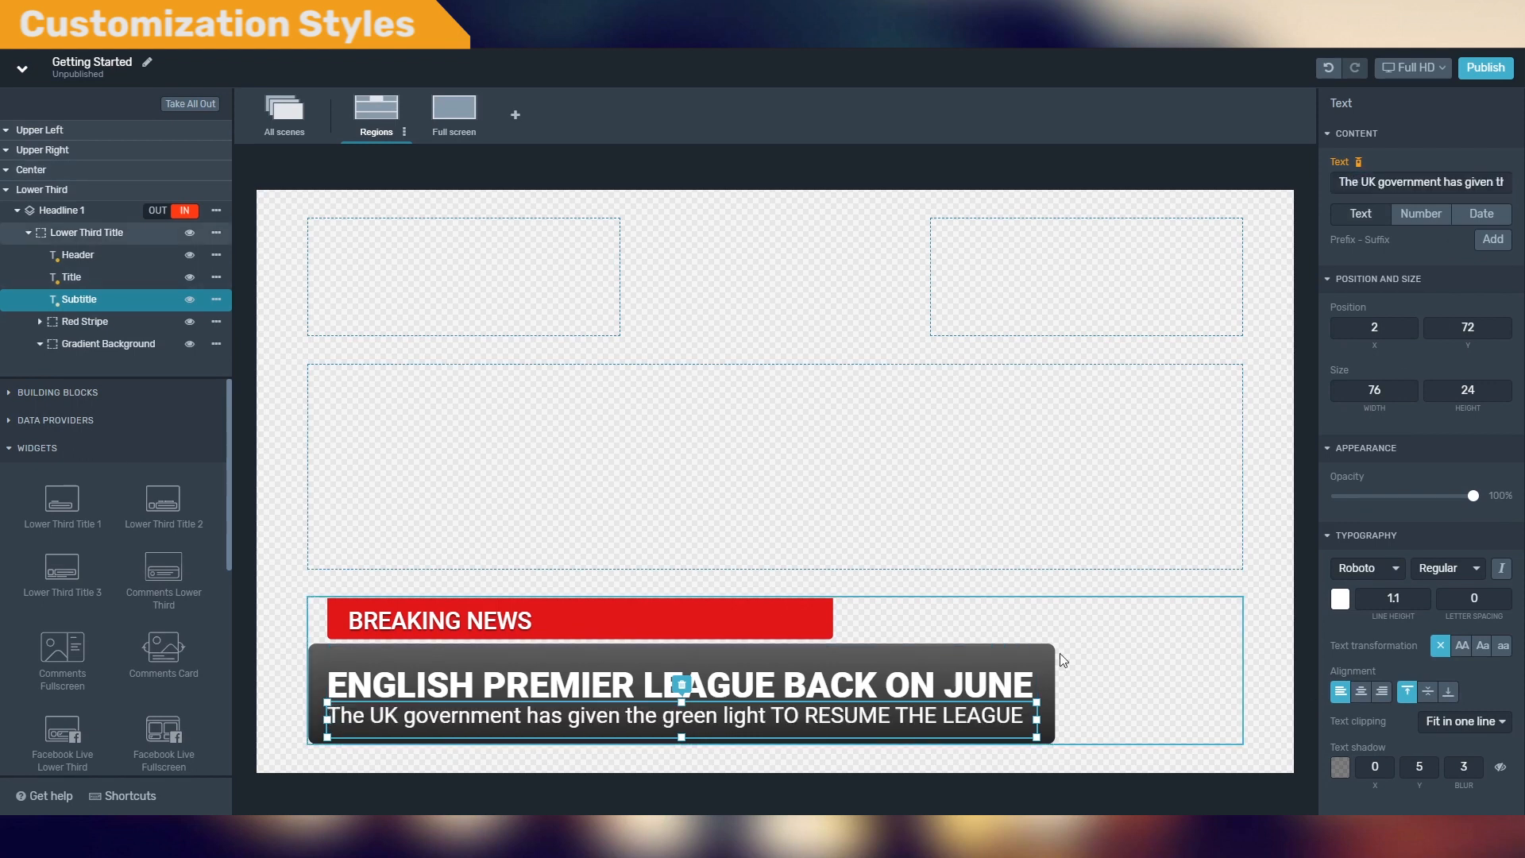
# Step: Narrow the Red Stripe container behind the header text to a width of about 23.3
pyautogui.click(818, 629)
pyautogui.moveTo(831, 616); pyautogui.dragTo(544, 619)
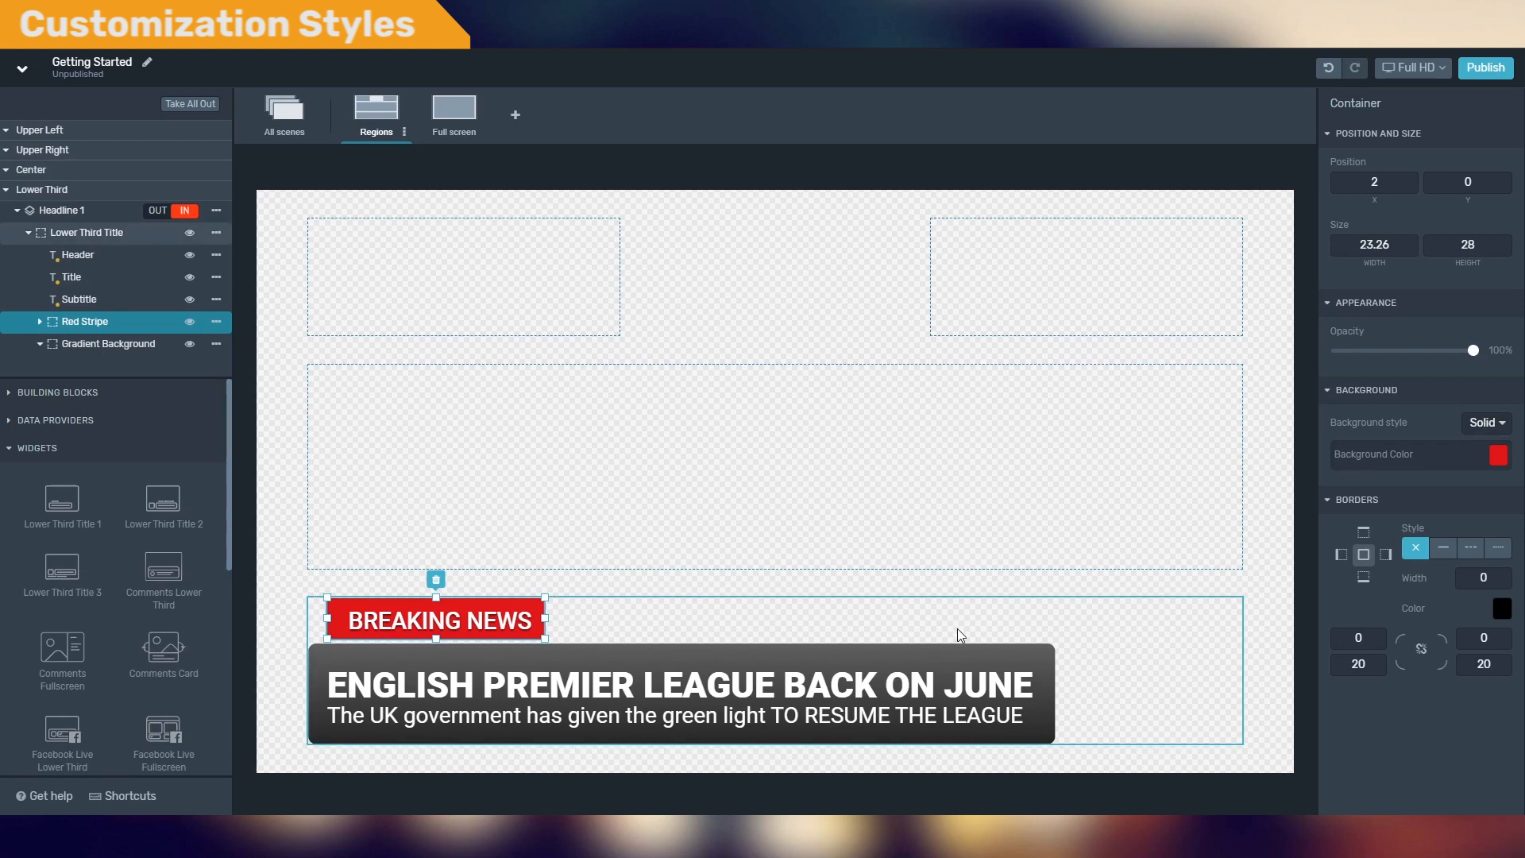
# Step: Set the first gradient color of the Gradient Background container to hex 050595
pyautogui.click(1045, 655)
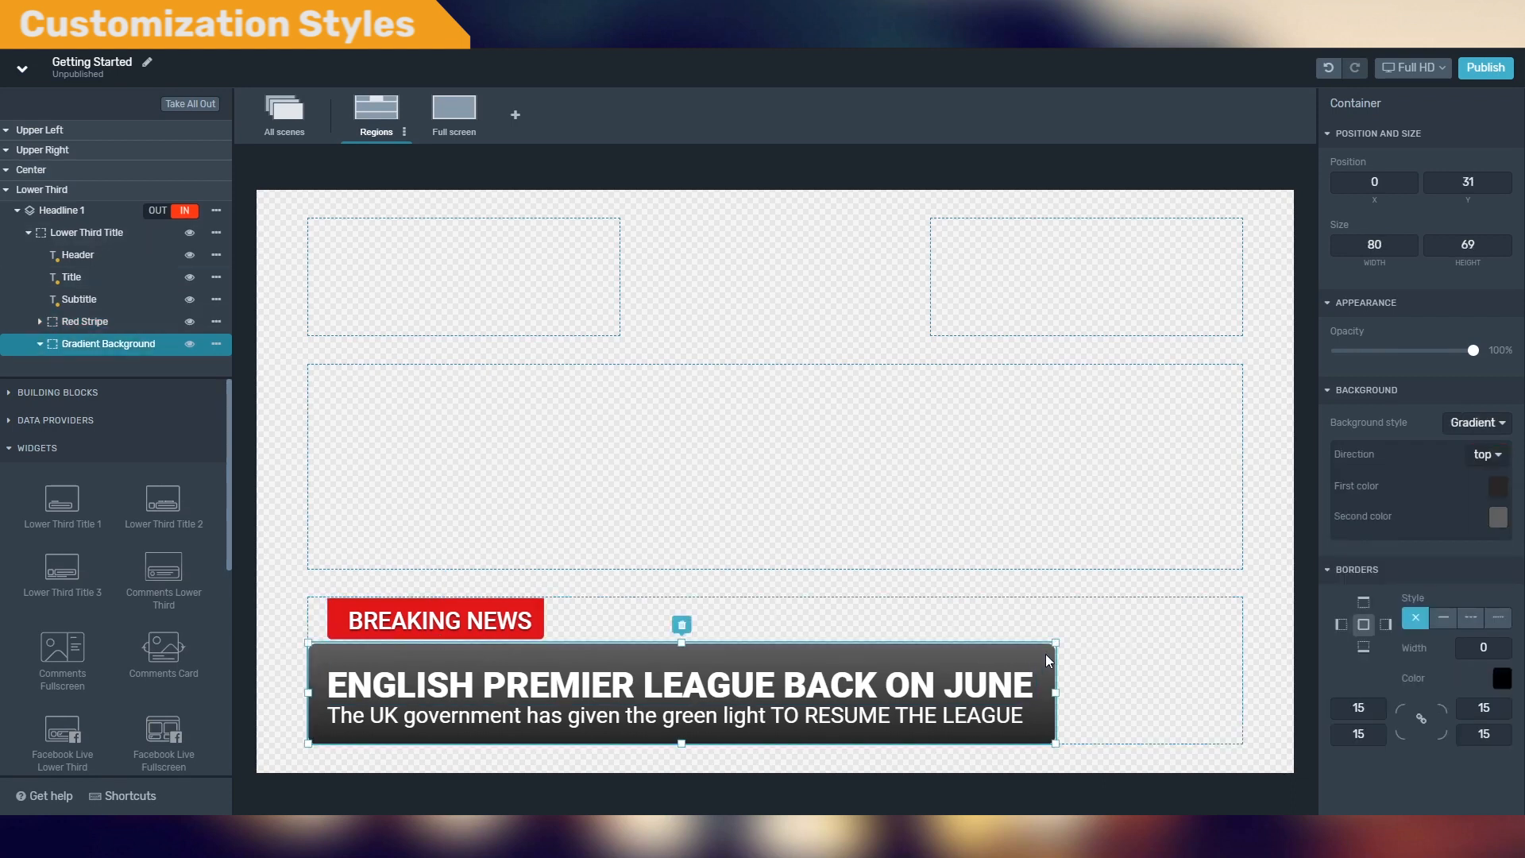
pyautogui.click(1497, 492)
pyautogui.click(1286, 564)
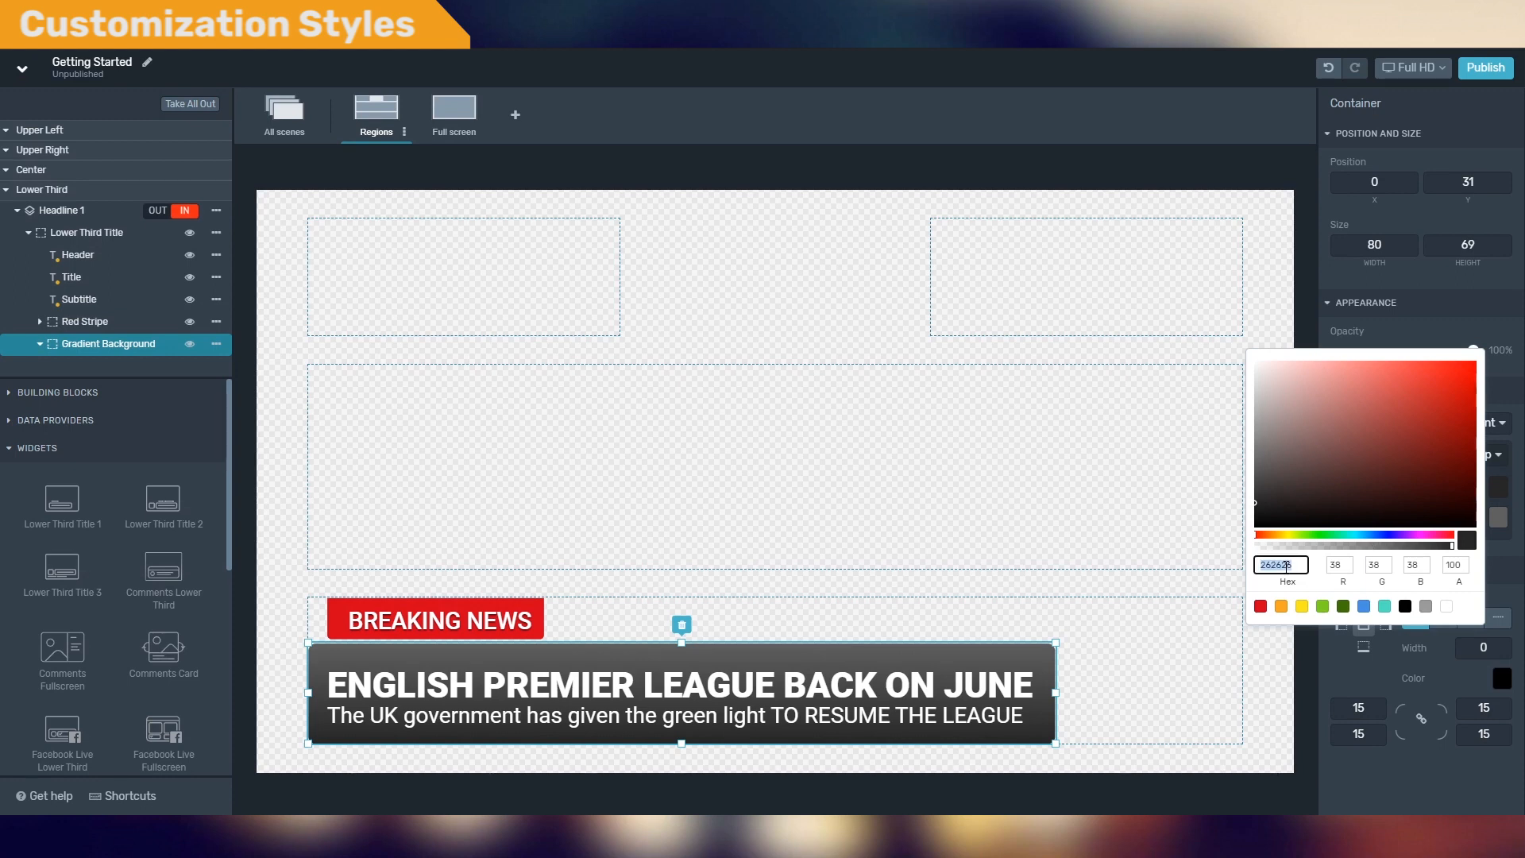
pyautogui.write('050595')
# Step: Set the Gradient Background's second gradient color to black (000000) with an alpha of 90
pyautogui.click(1497, 520)
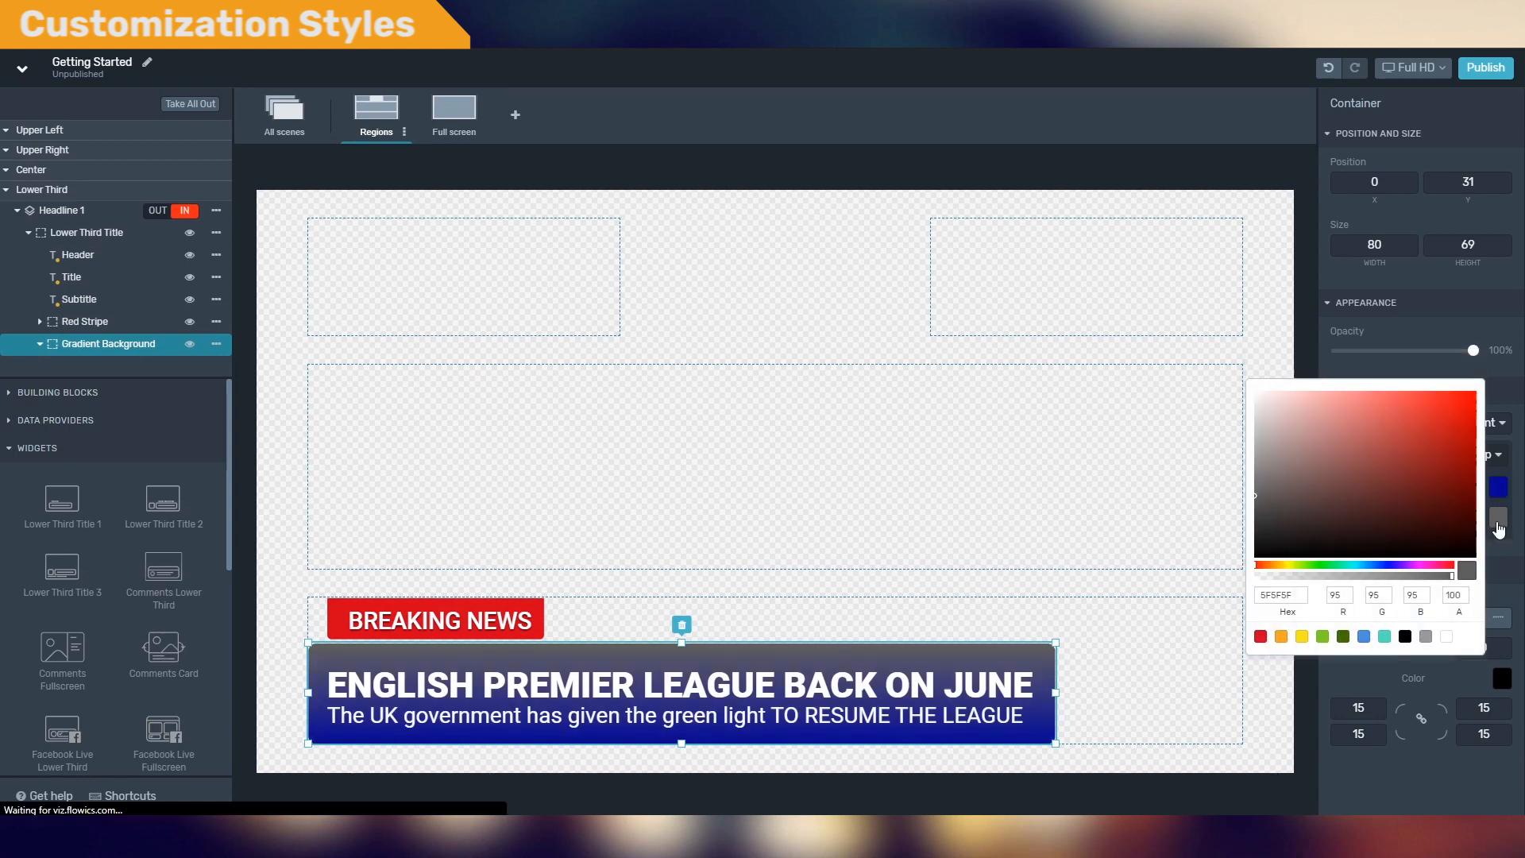
pyautogui.click(1405, 636)
pyautogui.click(1455, 596)
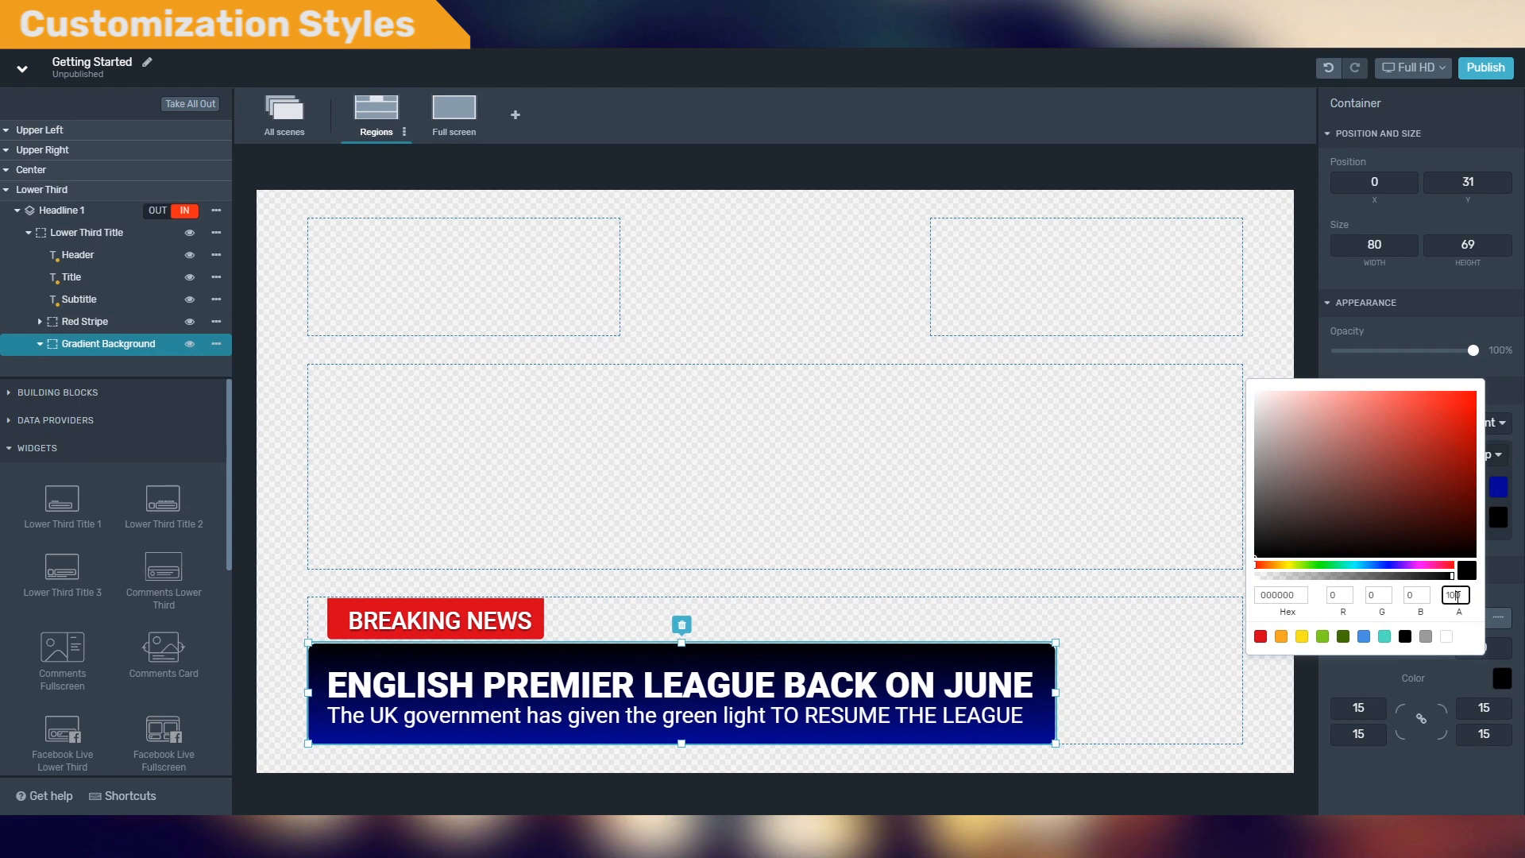
pyautogui.write('90')
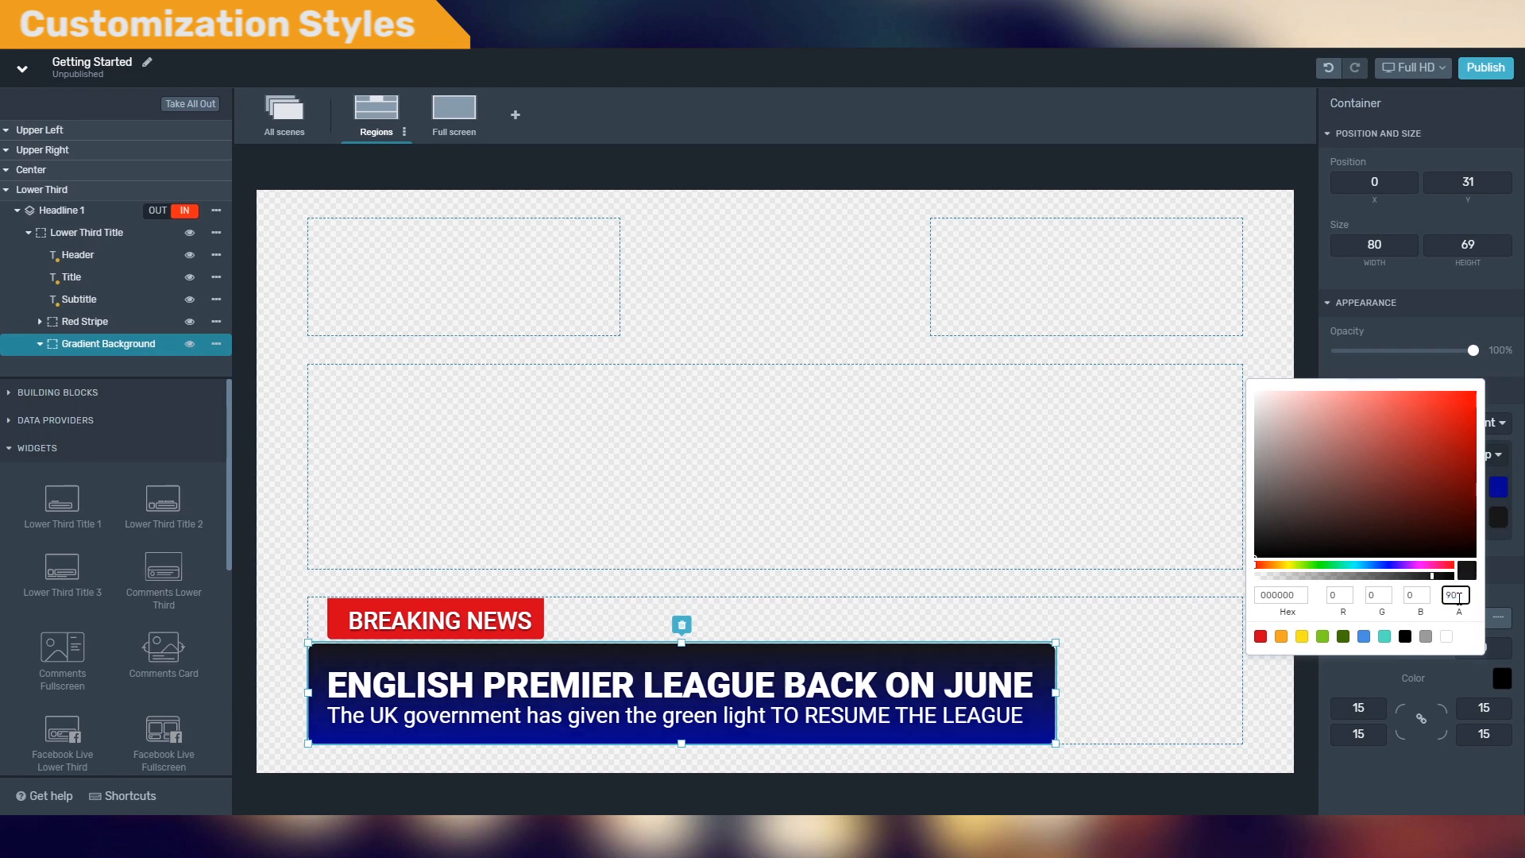
pyautogui.click(1496, 558)
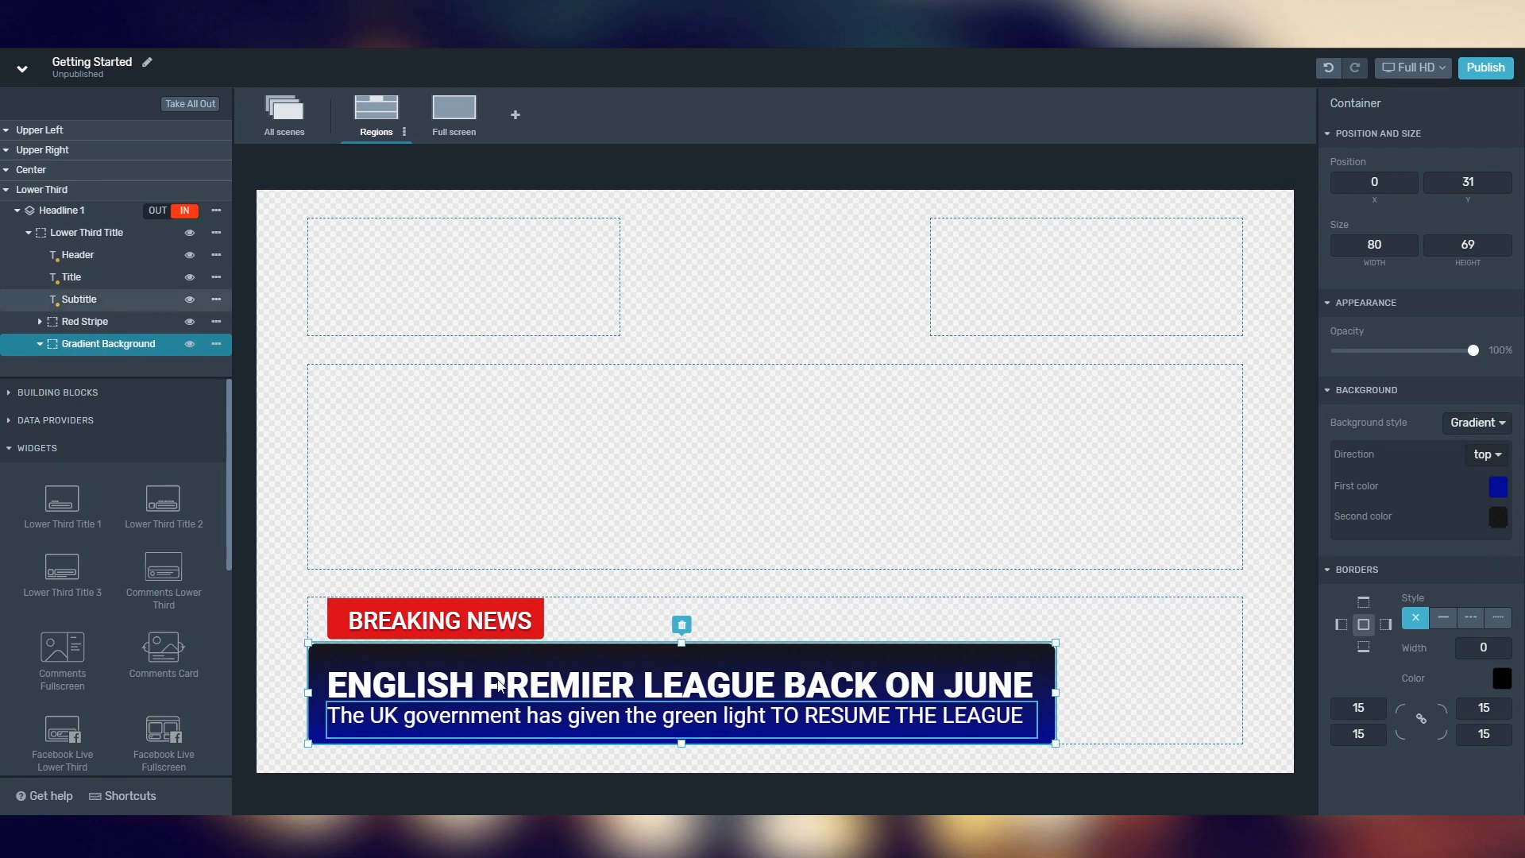
# Step: Duplicate the Headline 1 overlay within the Lower Third region and rename the copy Headline 2
pyautogui.click(60, 211)
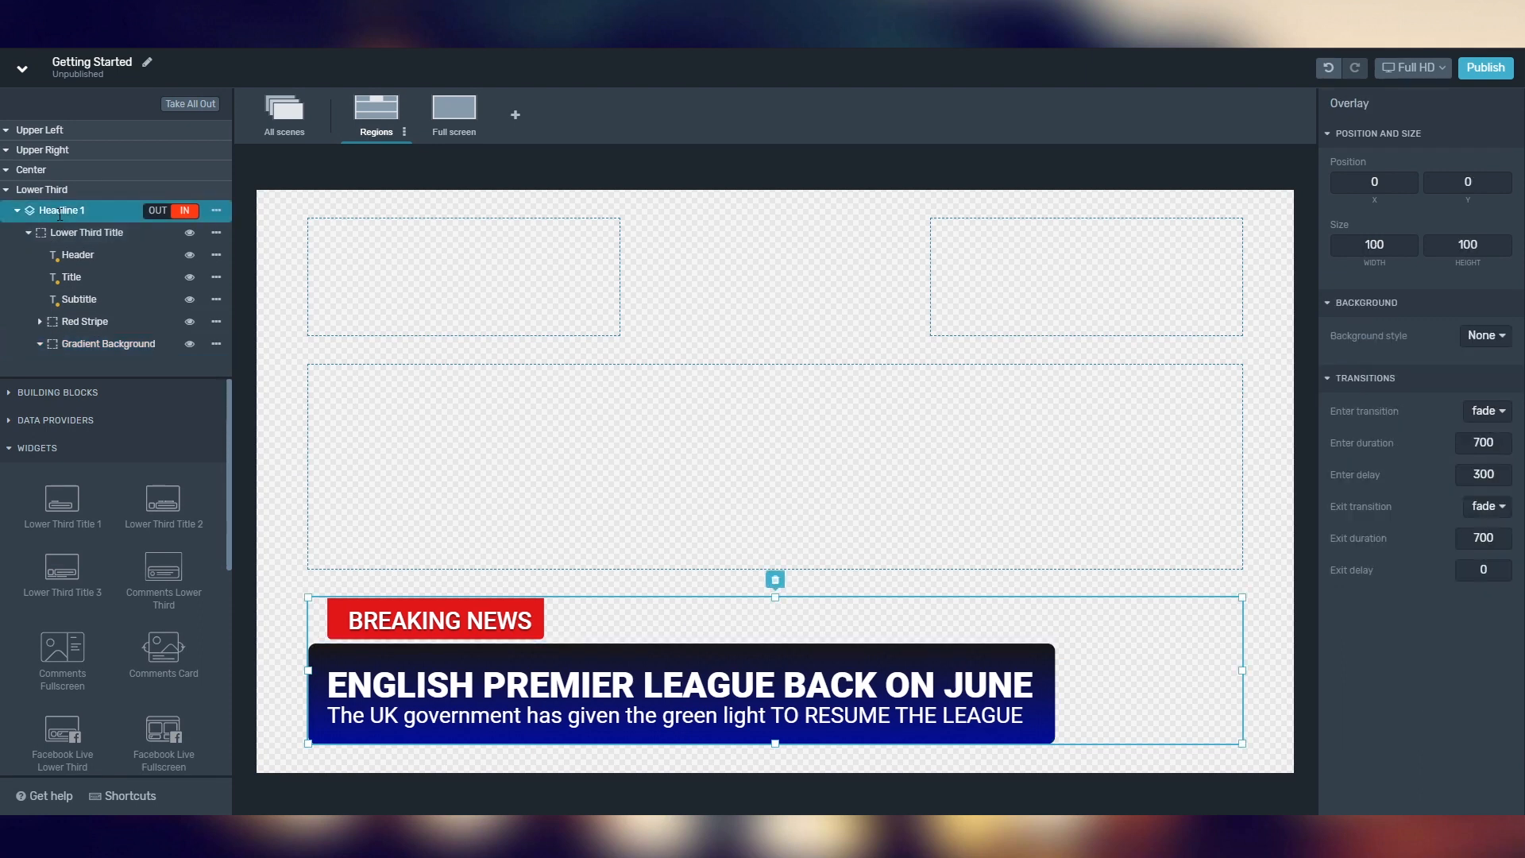
pyautogui.click(17, 210)
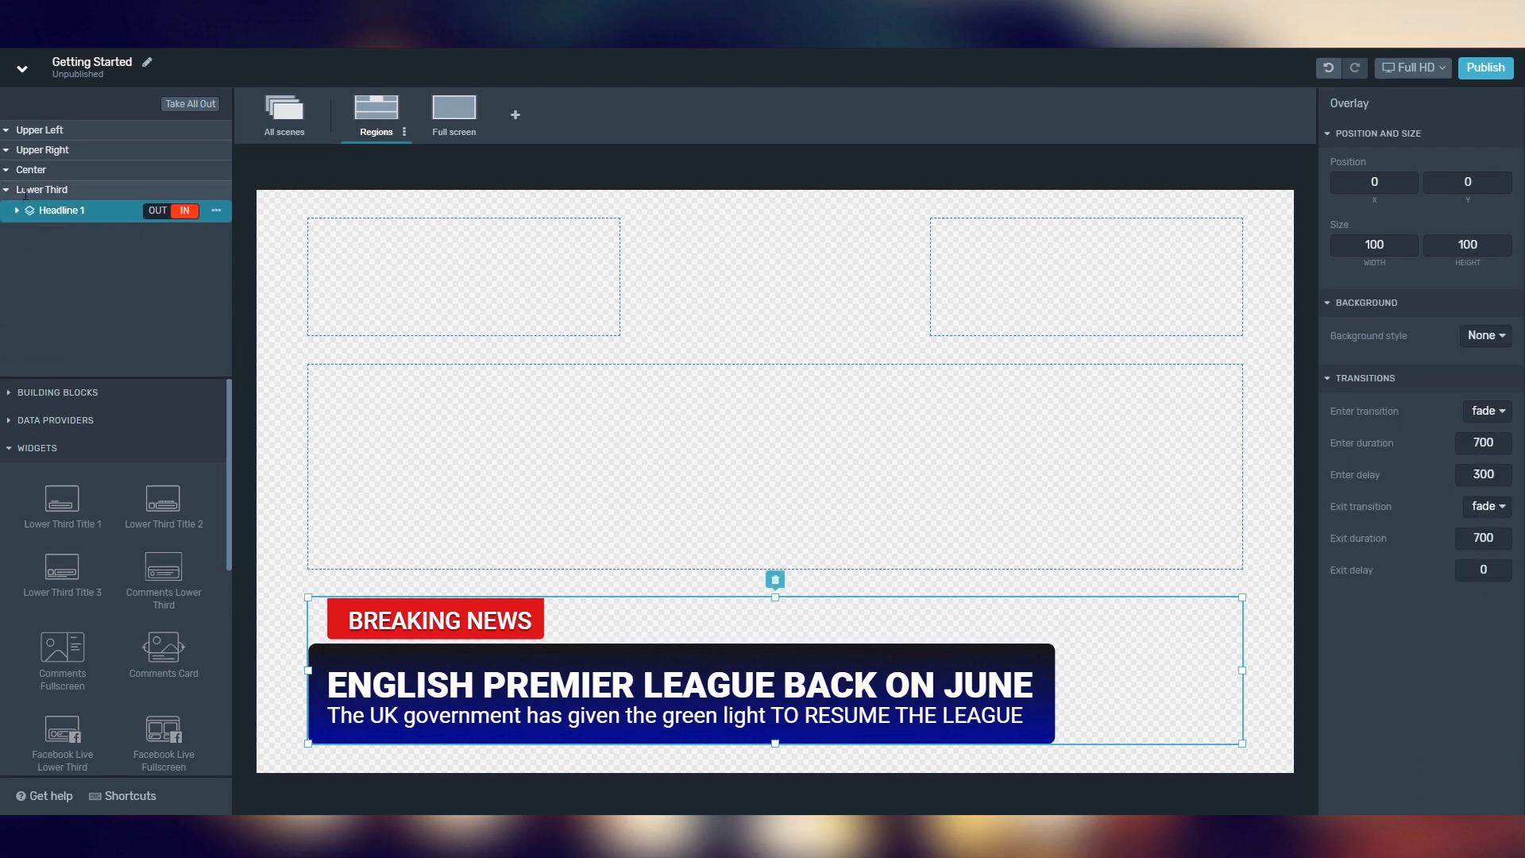
pyautogui.click(27, 190)
pyautogui.hotkey('ctrl', 'v')
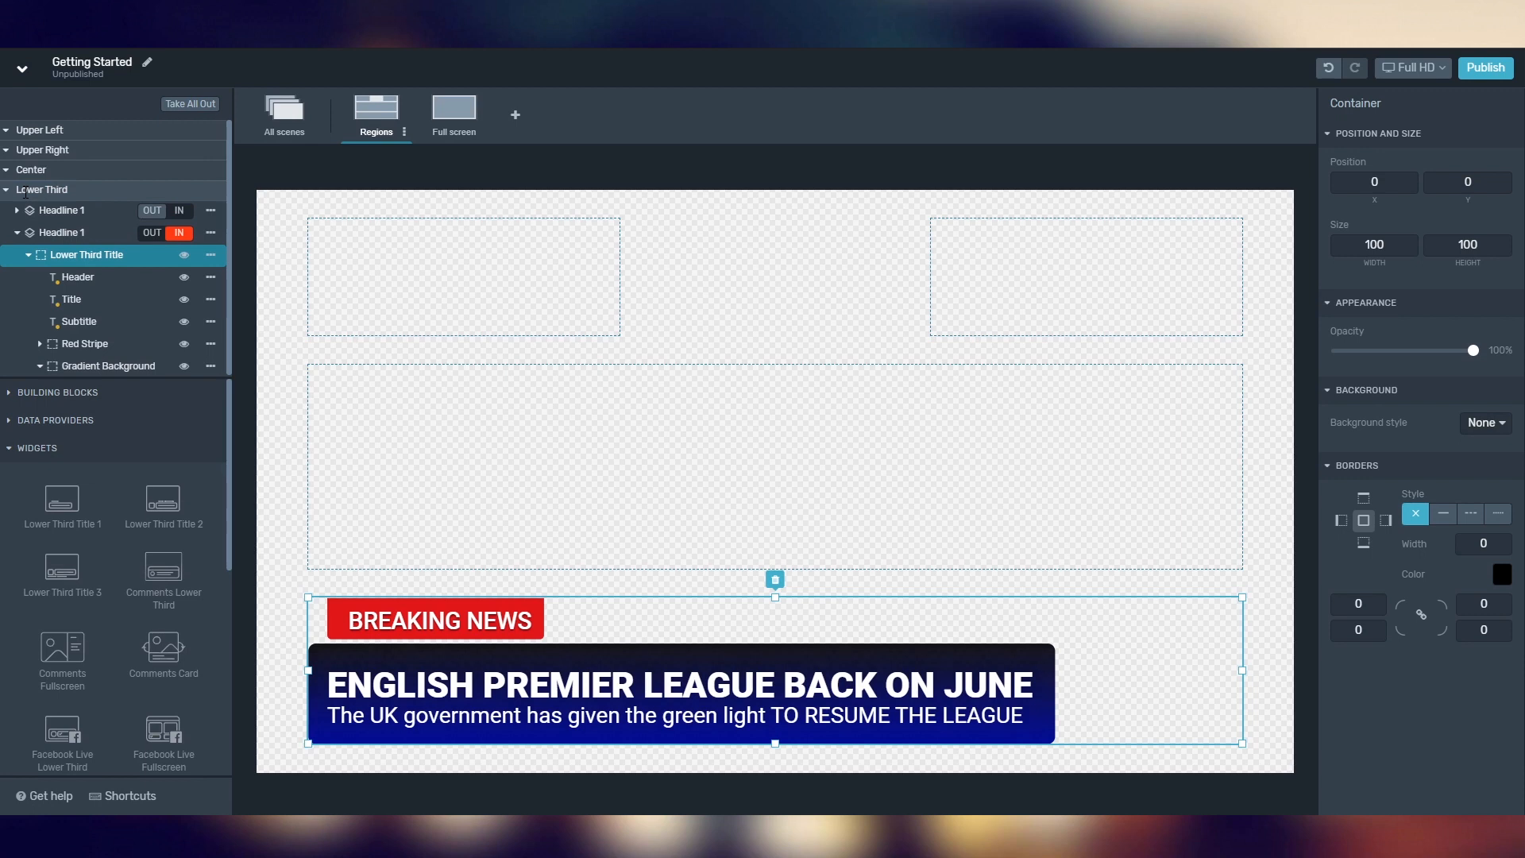
pyautogui.click(16, 233)
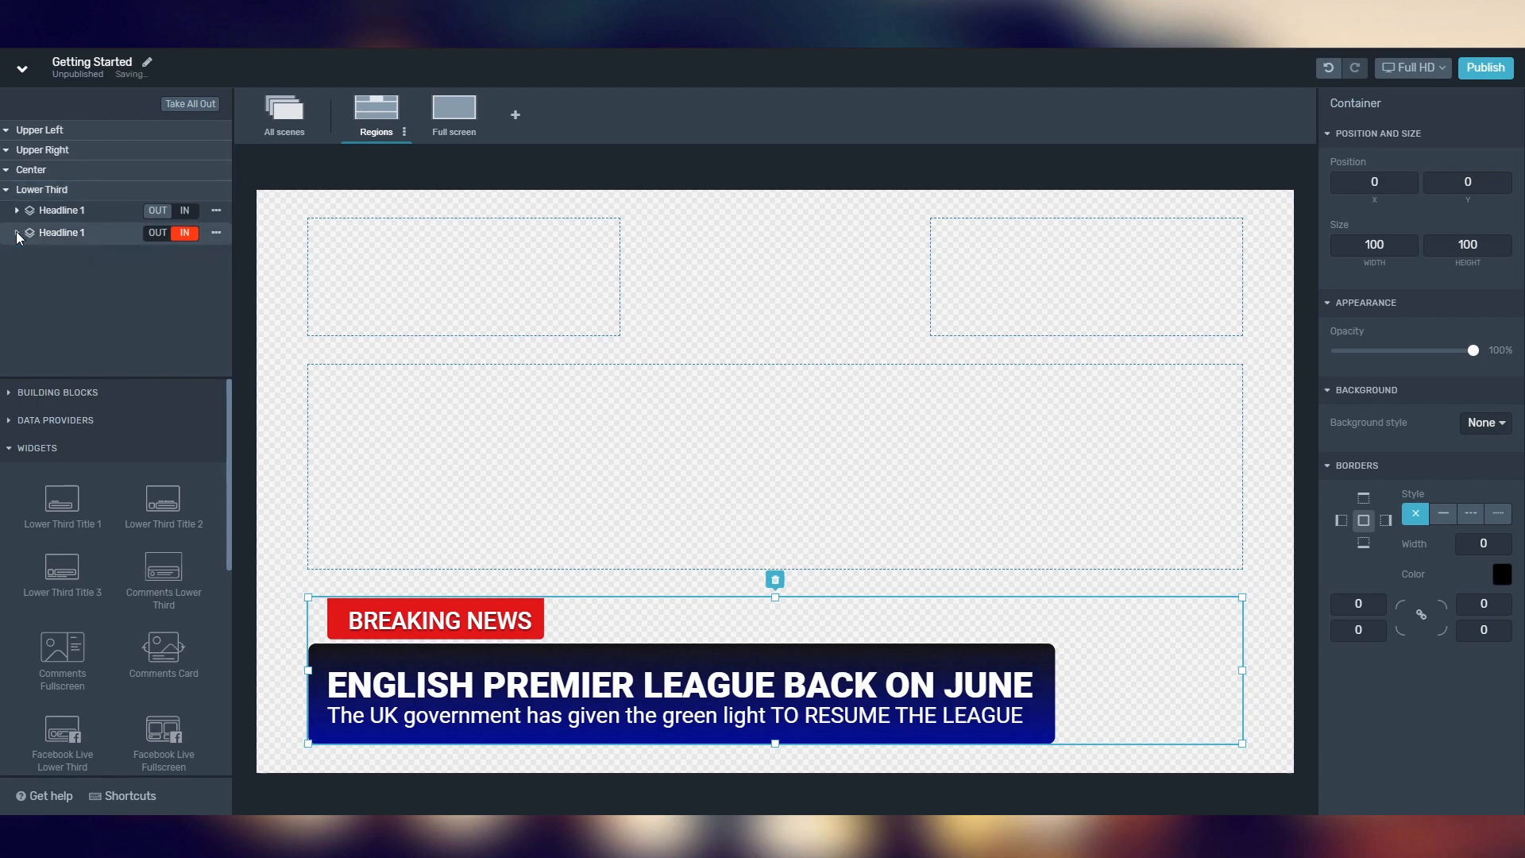
pyautogui.doubleClick(85, 231)
pyautogui.click(84, 231)
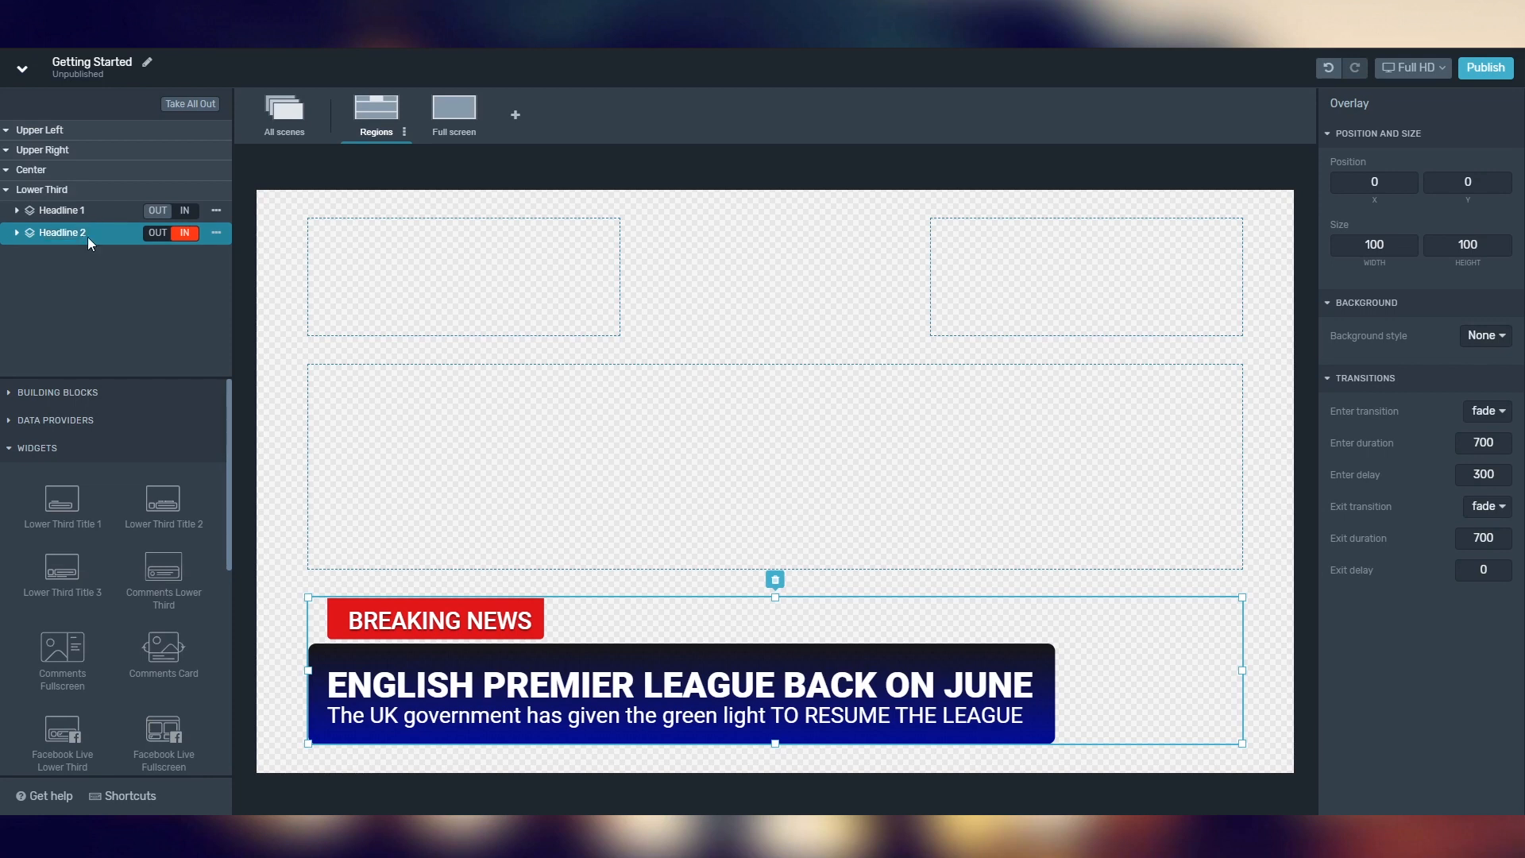
# Step: Replace the title text of Headline 2 with KOBE CALLS JORDAN HIS 'BIG BROTHER'
pyautogui.click(633, 694)
pyautogui.tripleClick(1389, 183)
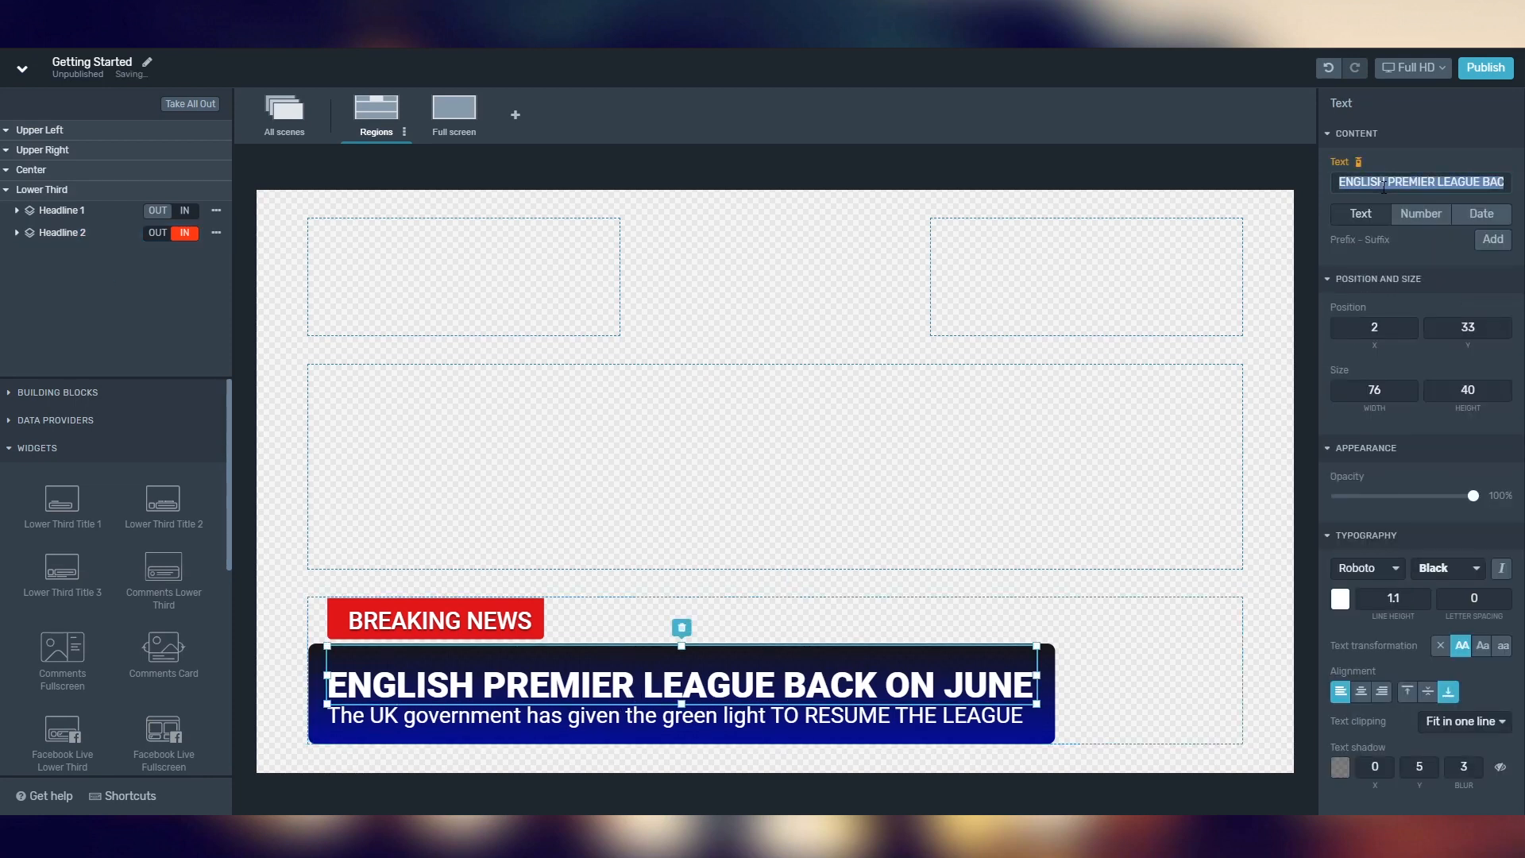
pyautogui.hotkey('ctrl', 'v')
# Step: Set Headline 2's subtitle to "EMOTIONAL APPEREANCE OF KOBE BRYANT ON THE LAST DANCE" and switch that overlay to IN
pyautogui.click(626, 719)
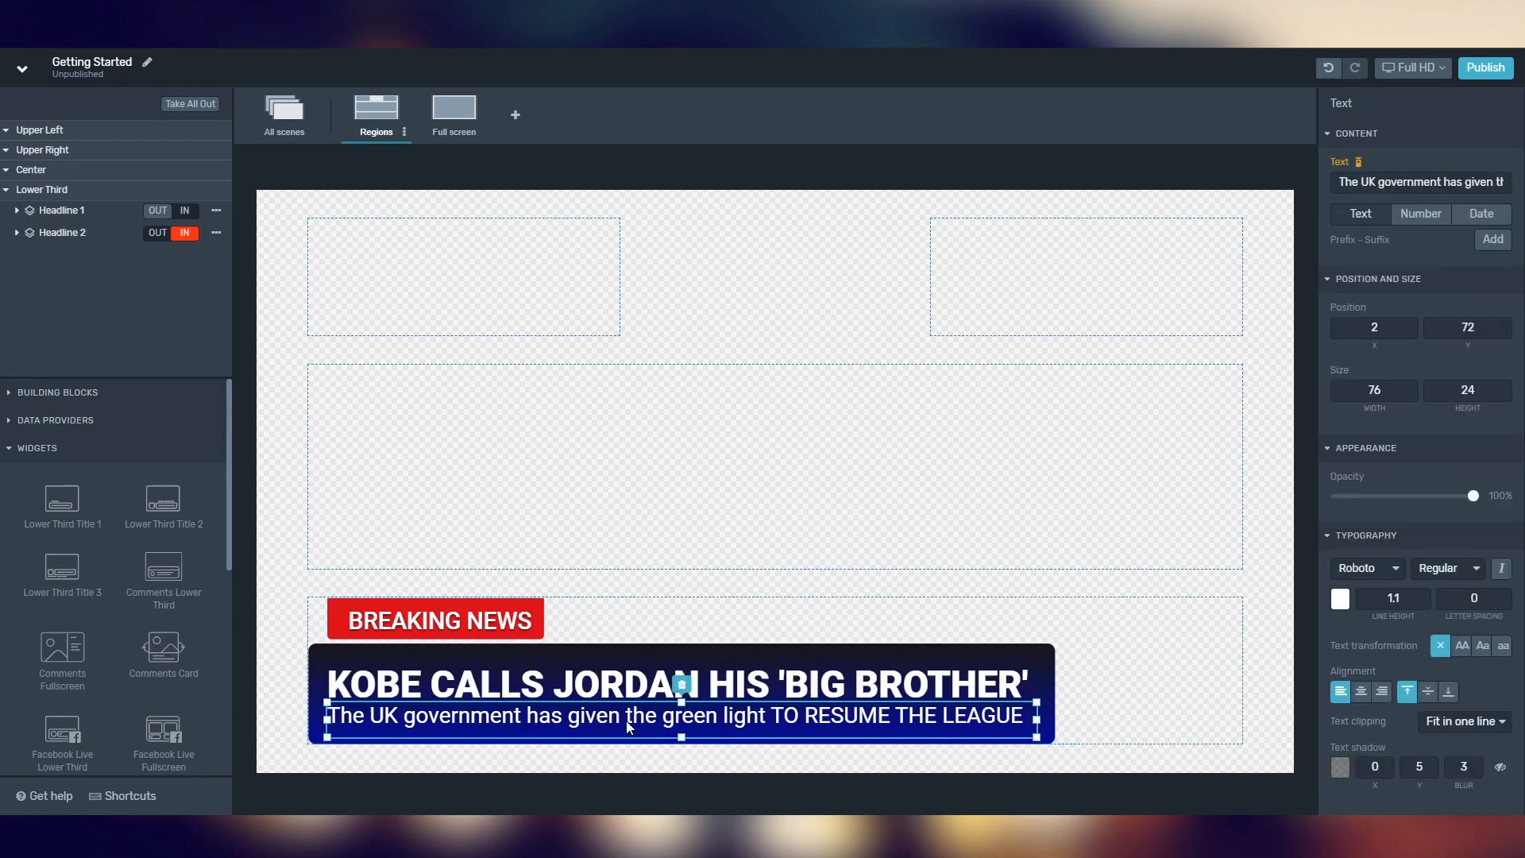
pyautogui.tripleClick(1356, 184)
pyautogui.write('EMOTIONAL APPEREANCE OF KOBE BRYANT ON THE LAST DANCE')
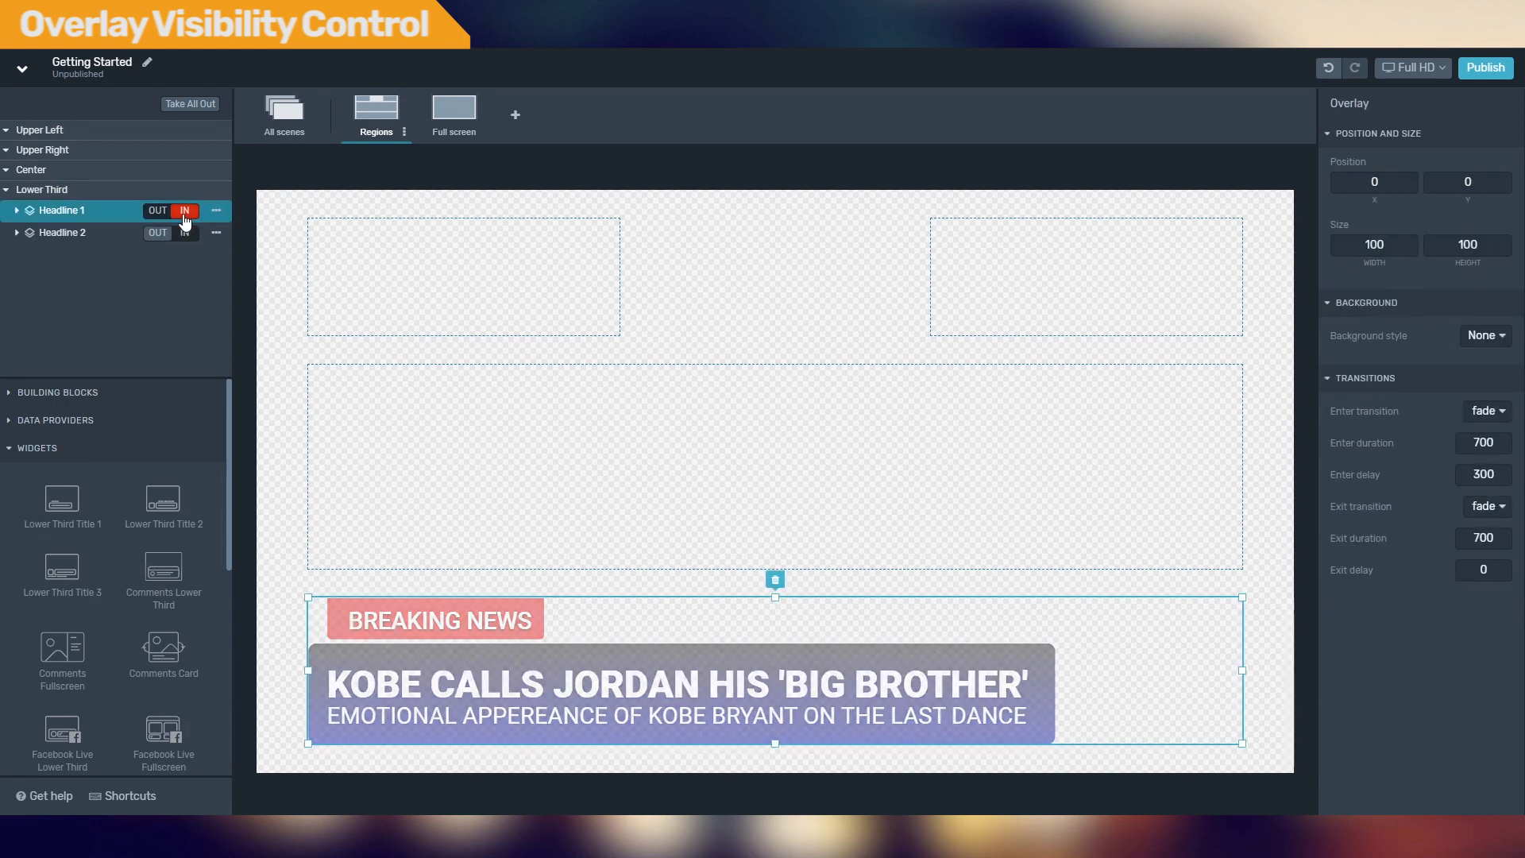
pyautogui.click(185, 236)
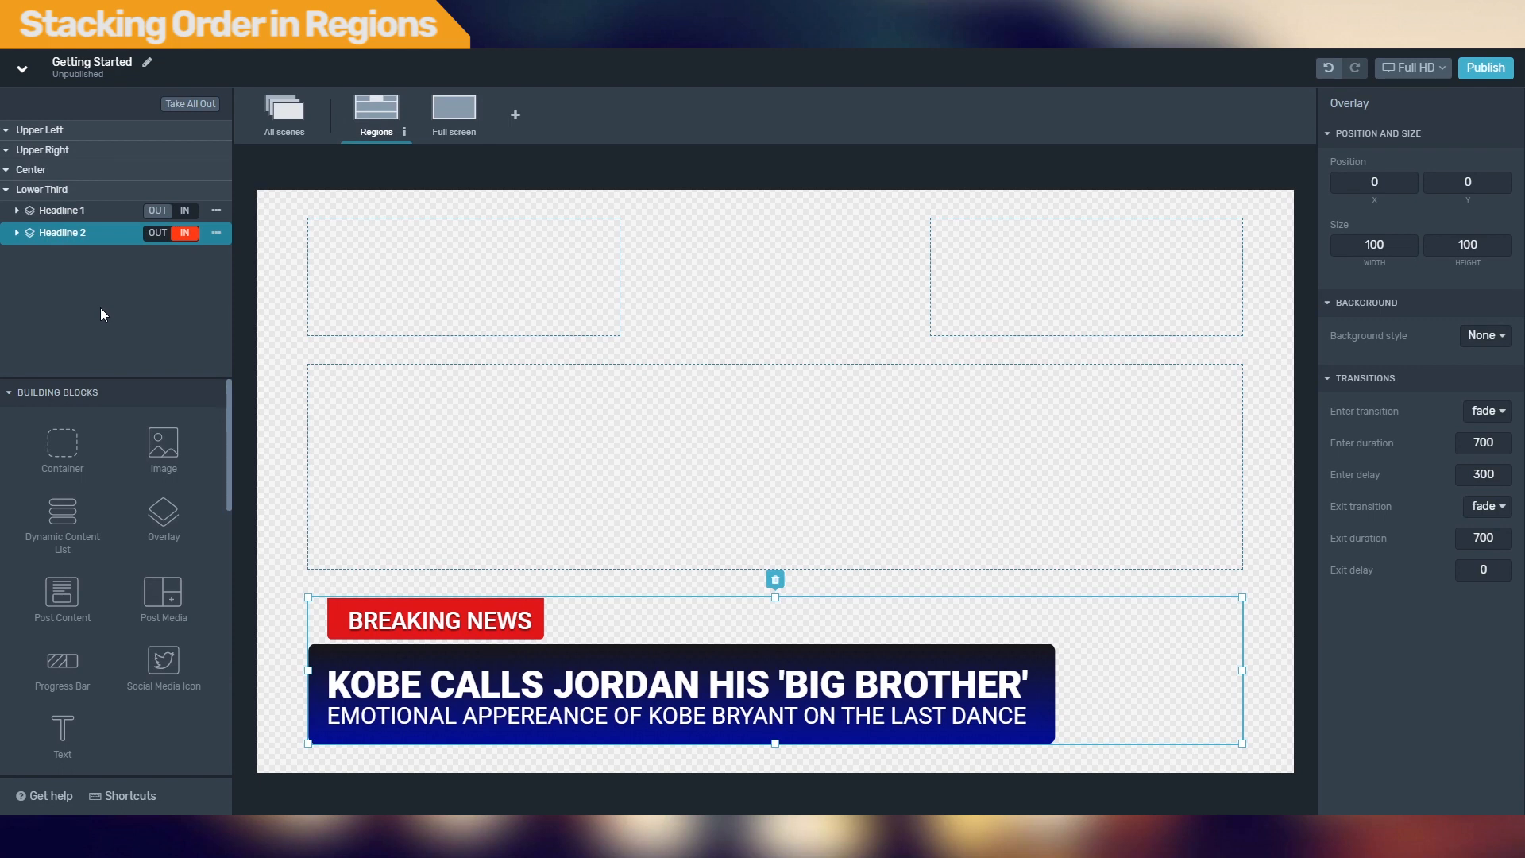
# Step: Add a new overlay to the Center region and name it Social Content
pyautogui.moveTo(164, 515); pyautogui.dragTo(79, 178)
pyautogui.doubleClick(48, 190)
pyautogui.write('Social Content')
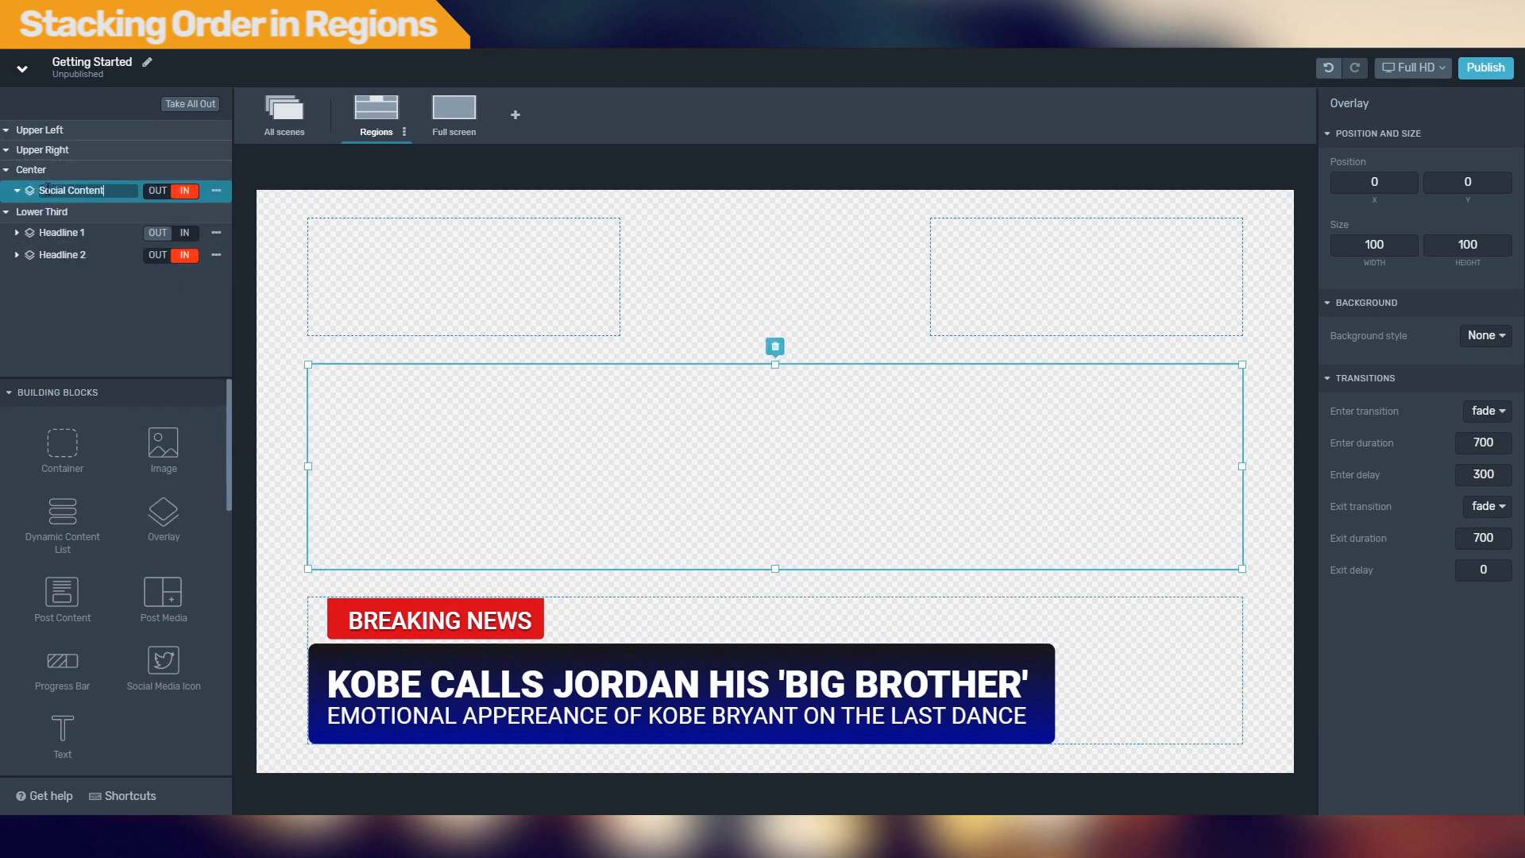
pyautogui.press('Return')
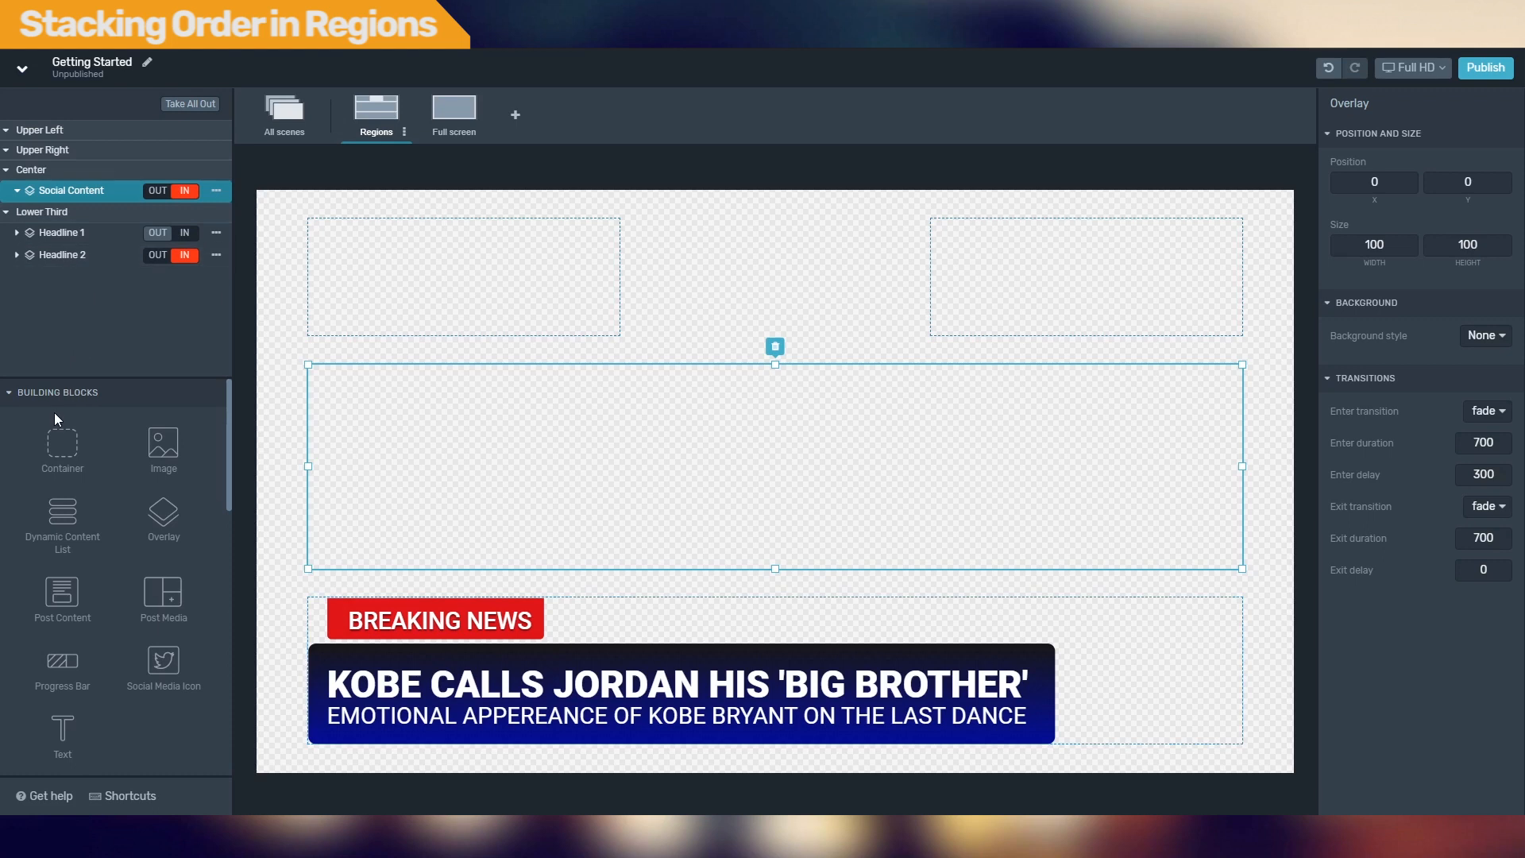
# Step: Add the Comments Card widget inside the Social Content overlay
pyautogui.click(52, 389)
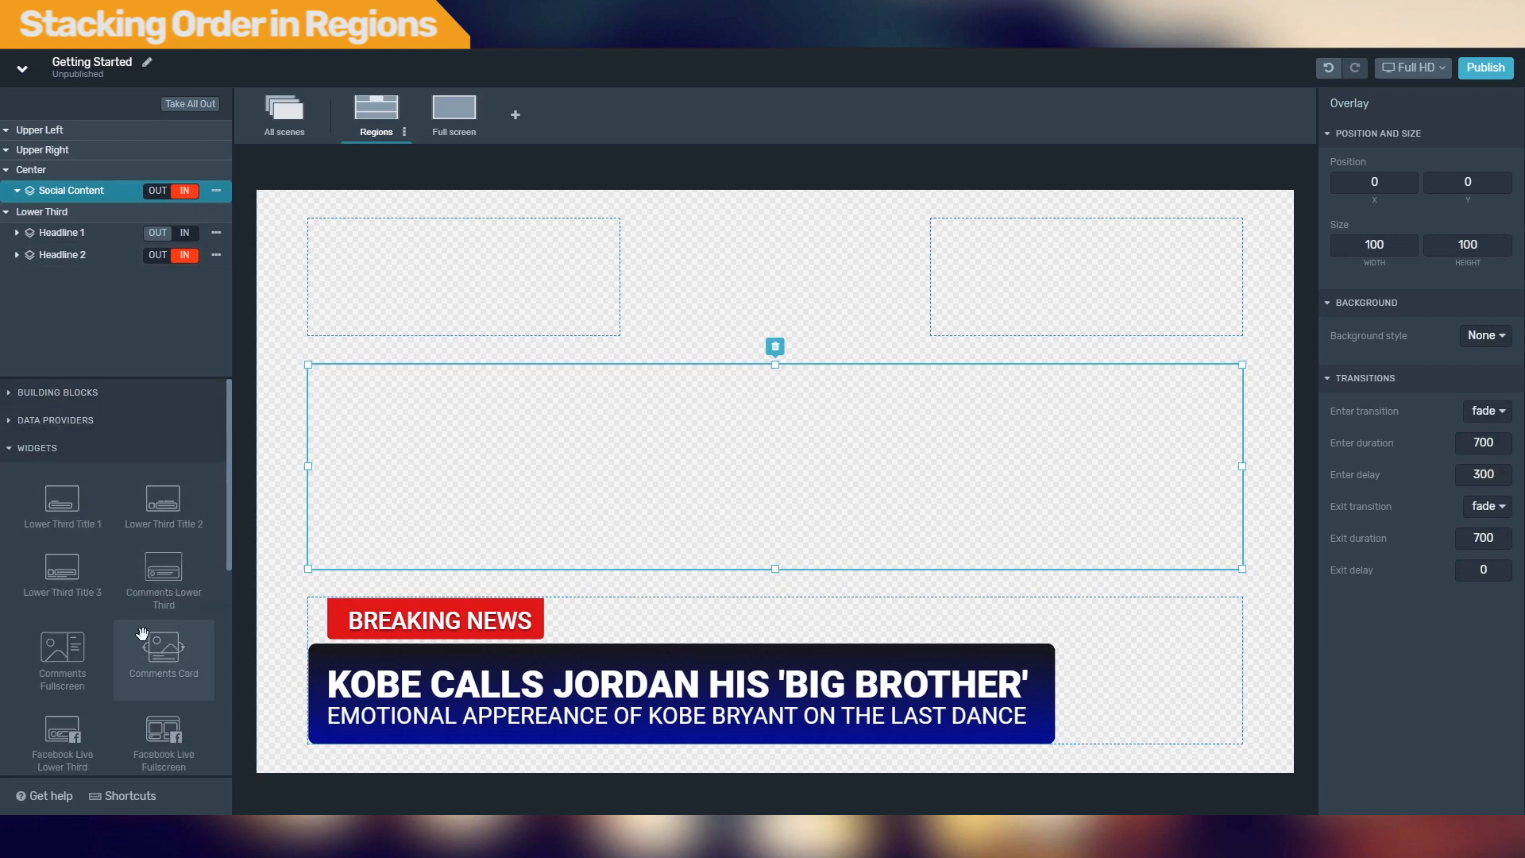
pyautogui.moveTo(142, 633); pyautogui.dragTo(95, 204)
pyautogui.moveTo(508, 441)
pyautogui.mouseDown()
pyautogui.moveTo(11, 412)
pyautogui.moveTo(211, 634)
pyautogui.moveTo(302, 551)
pyautogui.moveTo(96, 540)
pyautogui.moveTo(69, 434)
pyautogui.moveTo(304, 469)
pyautogui.moveTo(487, 425)
pyautogui.moveTo(512, 449)
pyautogui.mouseUp()
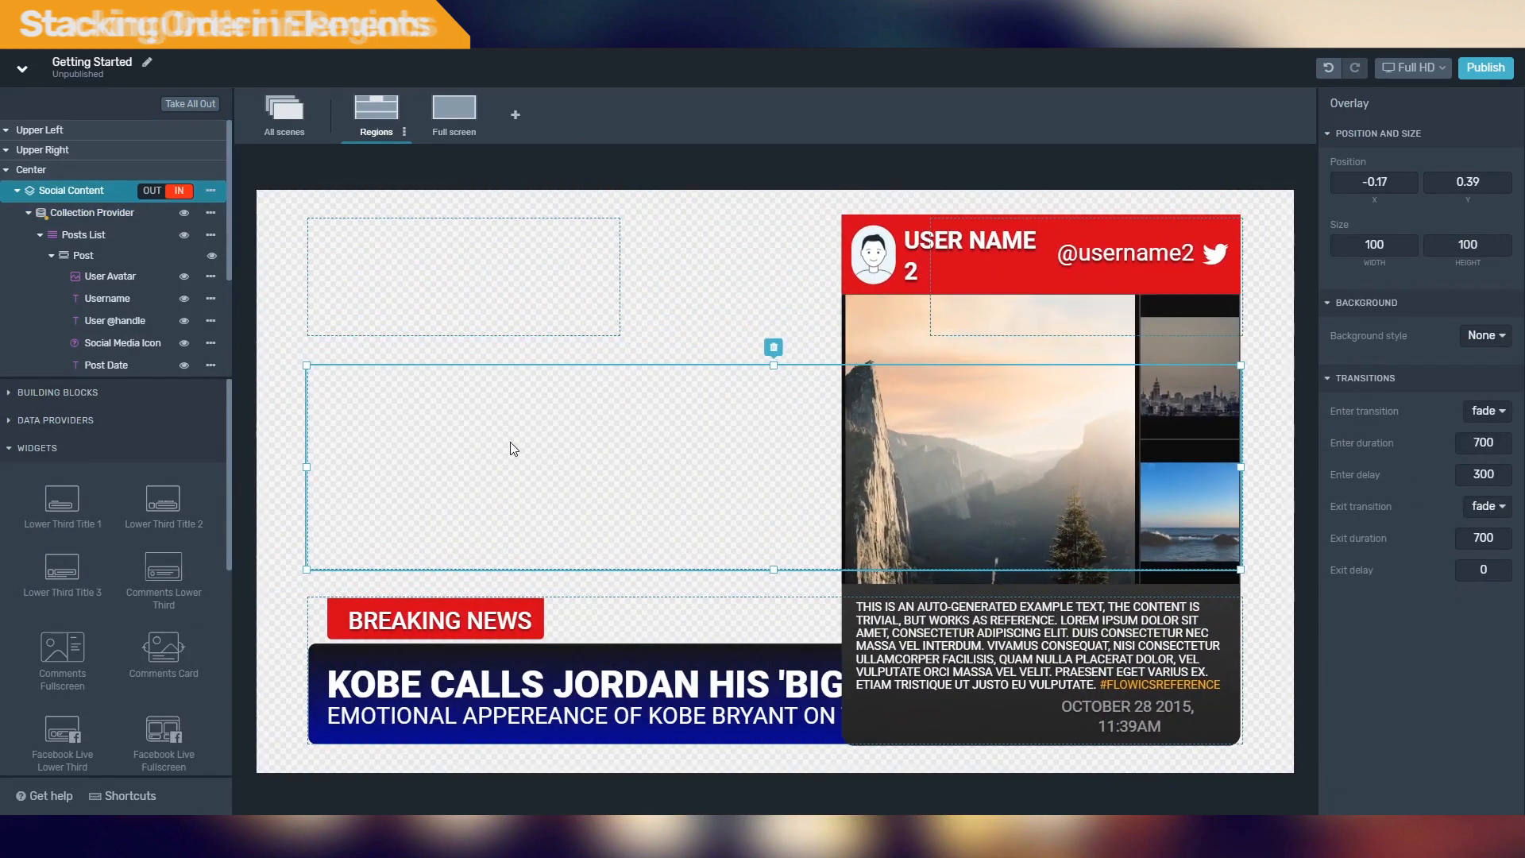
# Step: Expand the layers of Headline 2 and switch the Social Content overlay to OUT
pyautogui.click(18, 190)
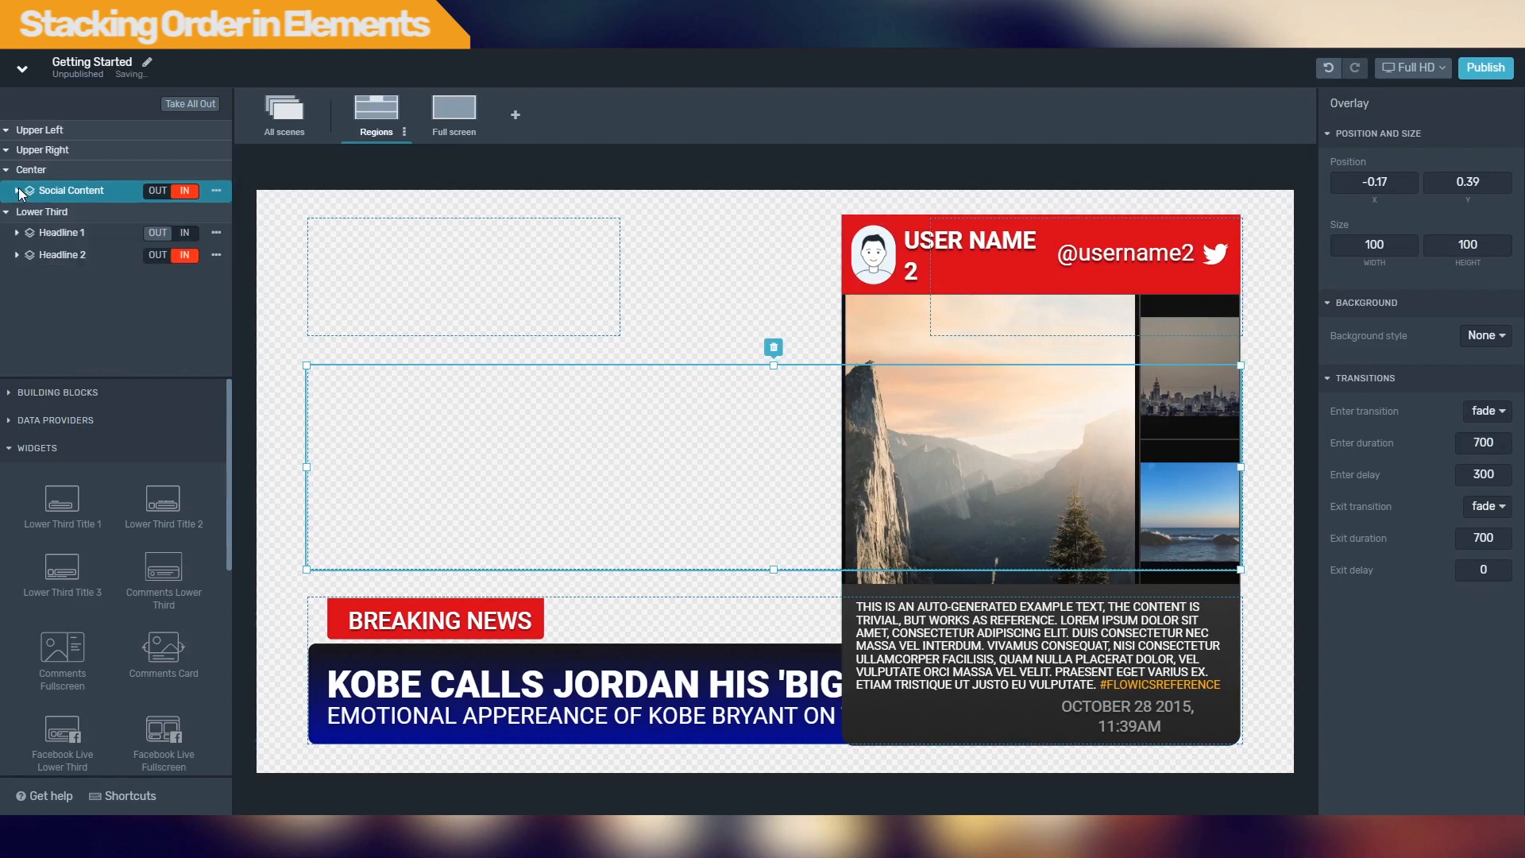
pyautogui.click(18, 255)
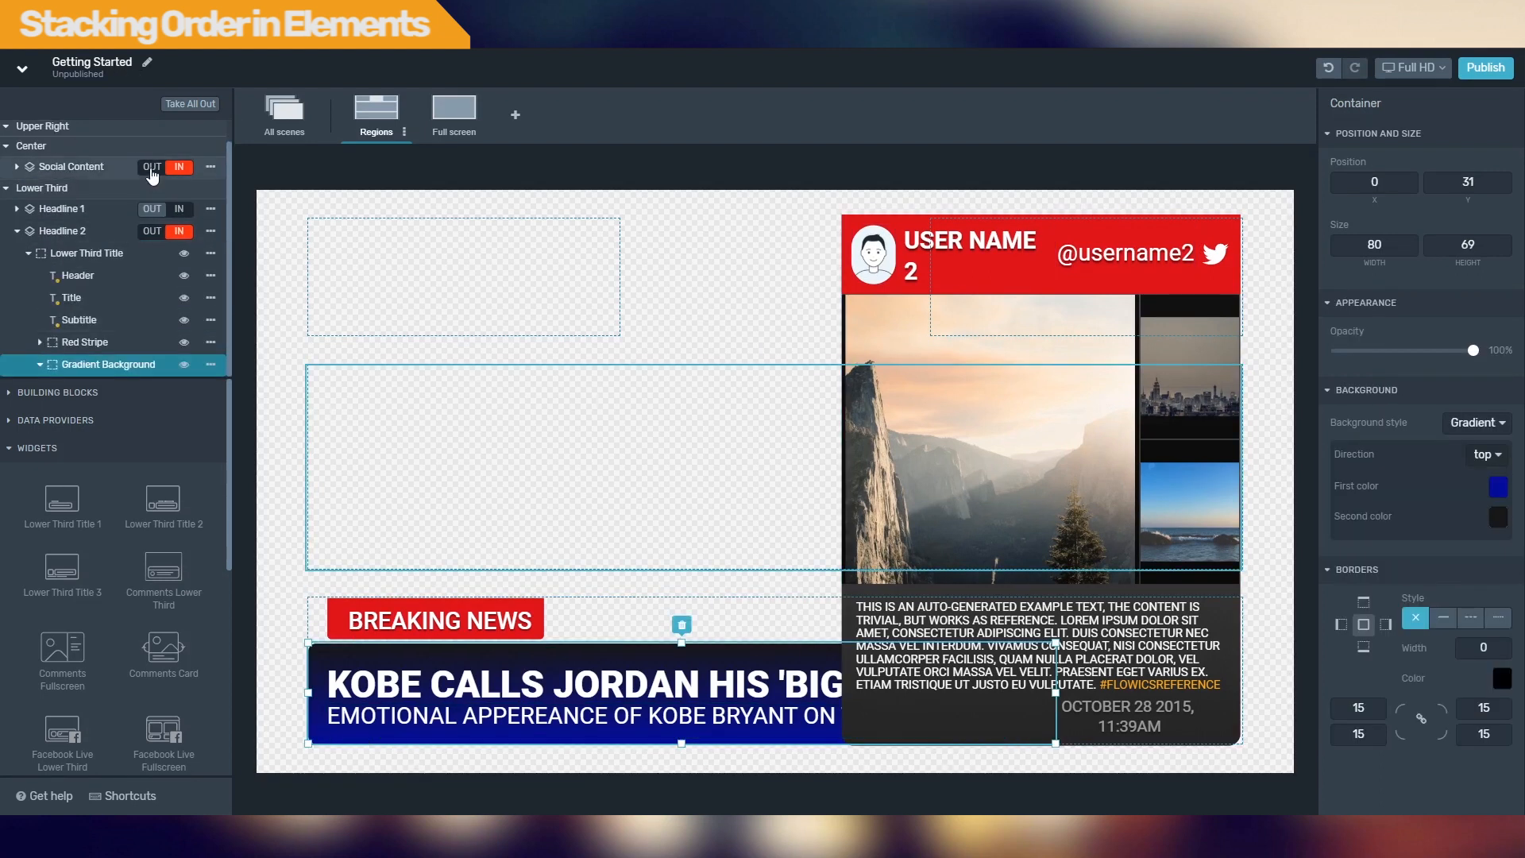
pyautogui.click(151, 170)
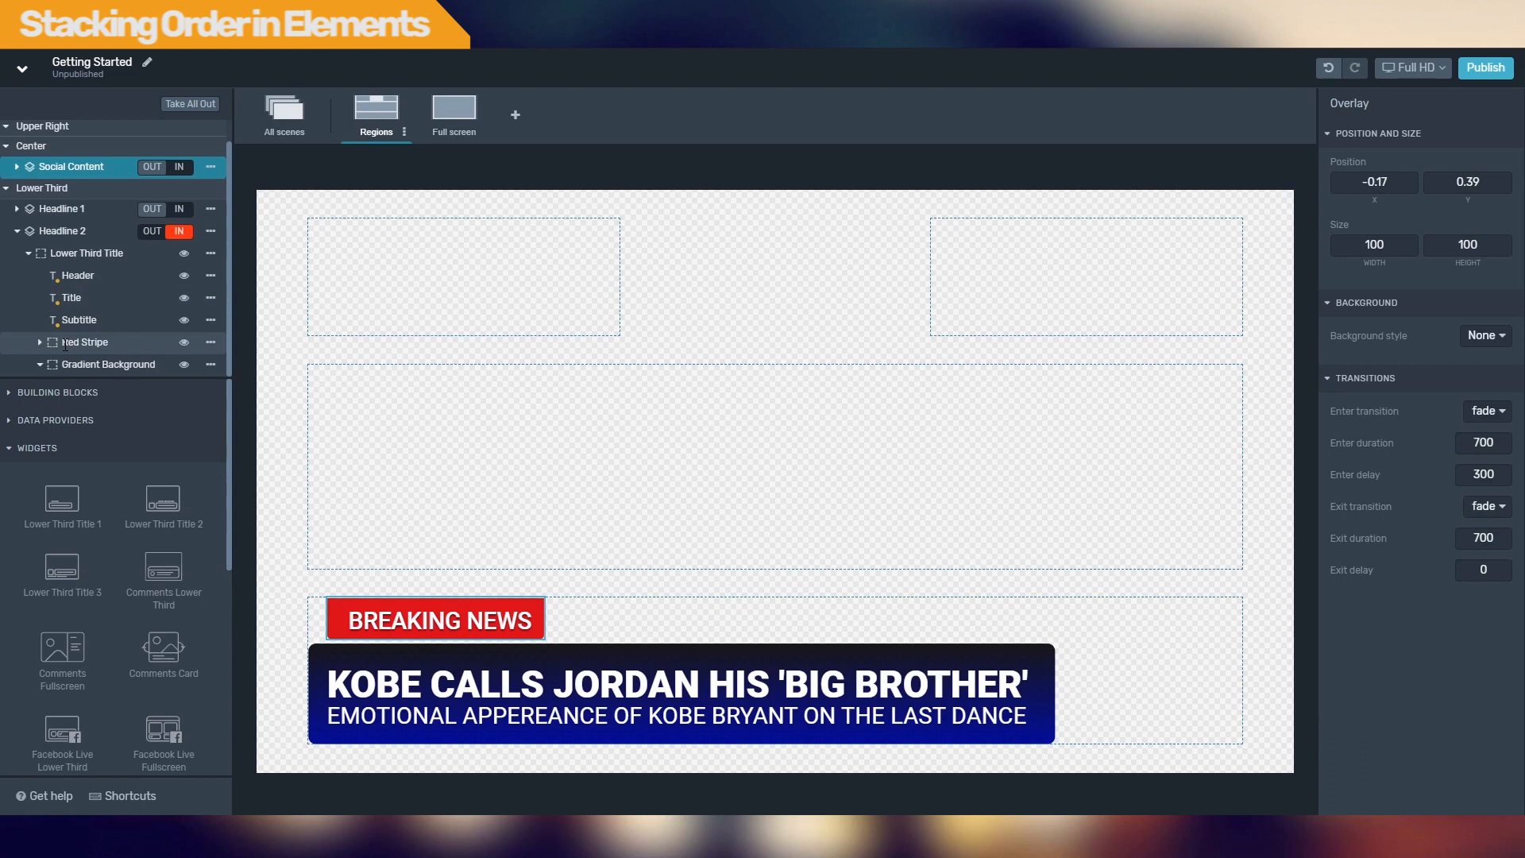
# Step: Move the Red Stripe above the Header in Headline 2's stacking order and return it to just above the Gradient Background
pyautogui.moveTo(67, 315); pyautogui.dragTo(65, 278)
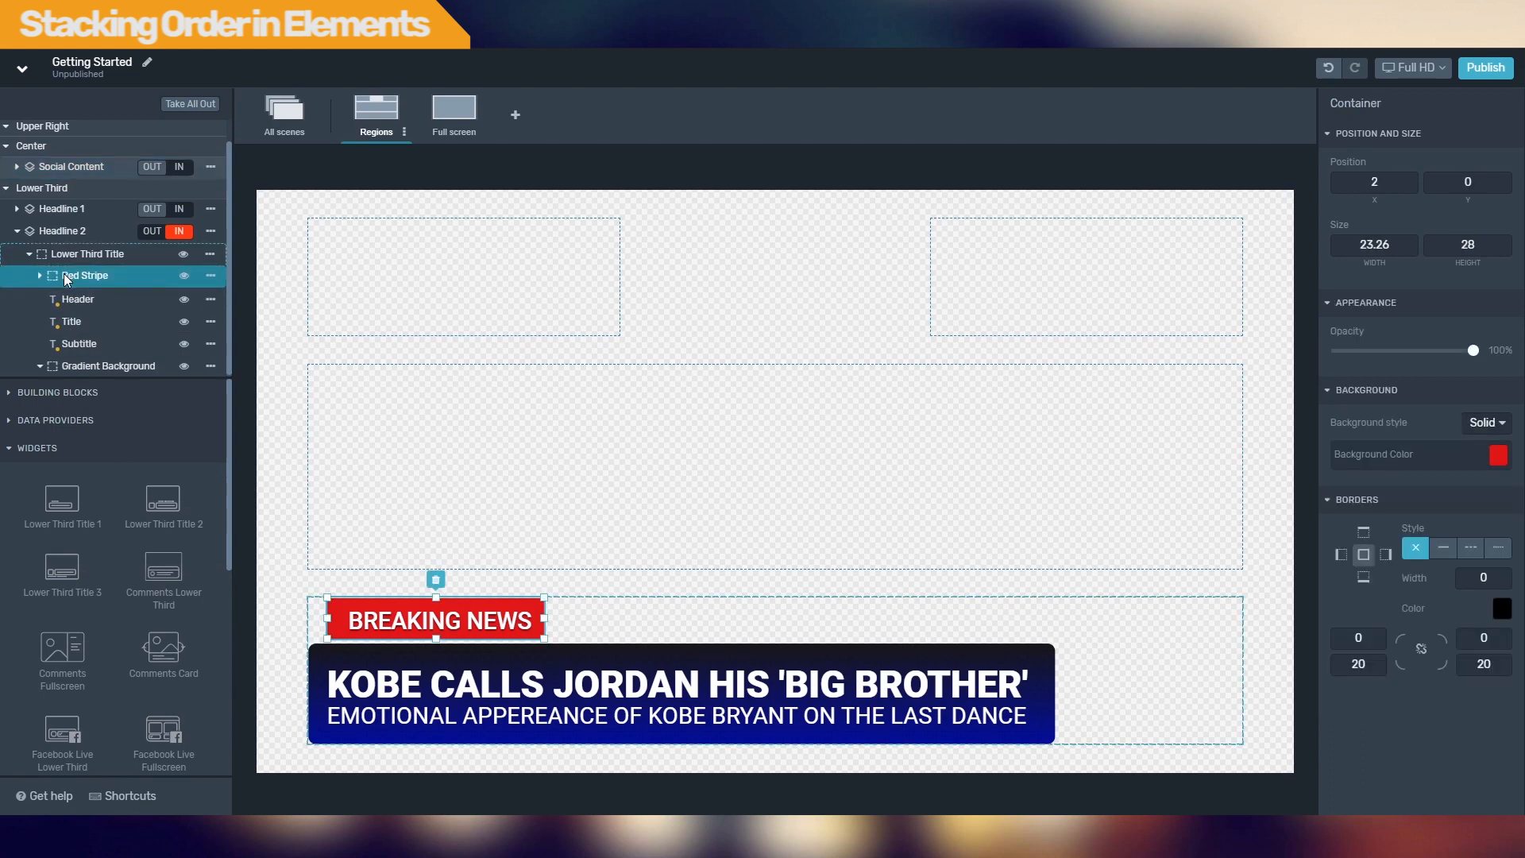
pyautogui.moveTo(75, 275); pyautogui.dragTo(64, 379)
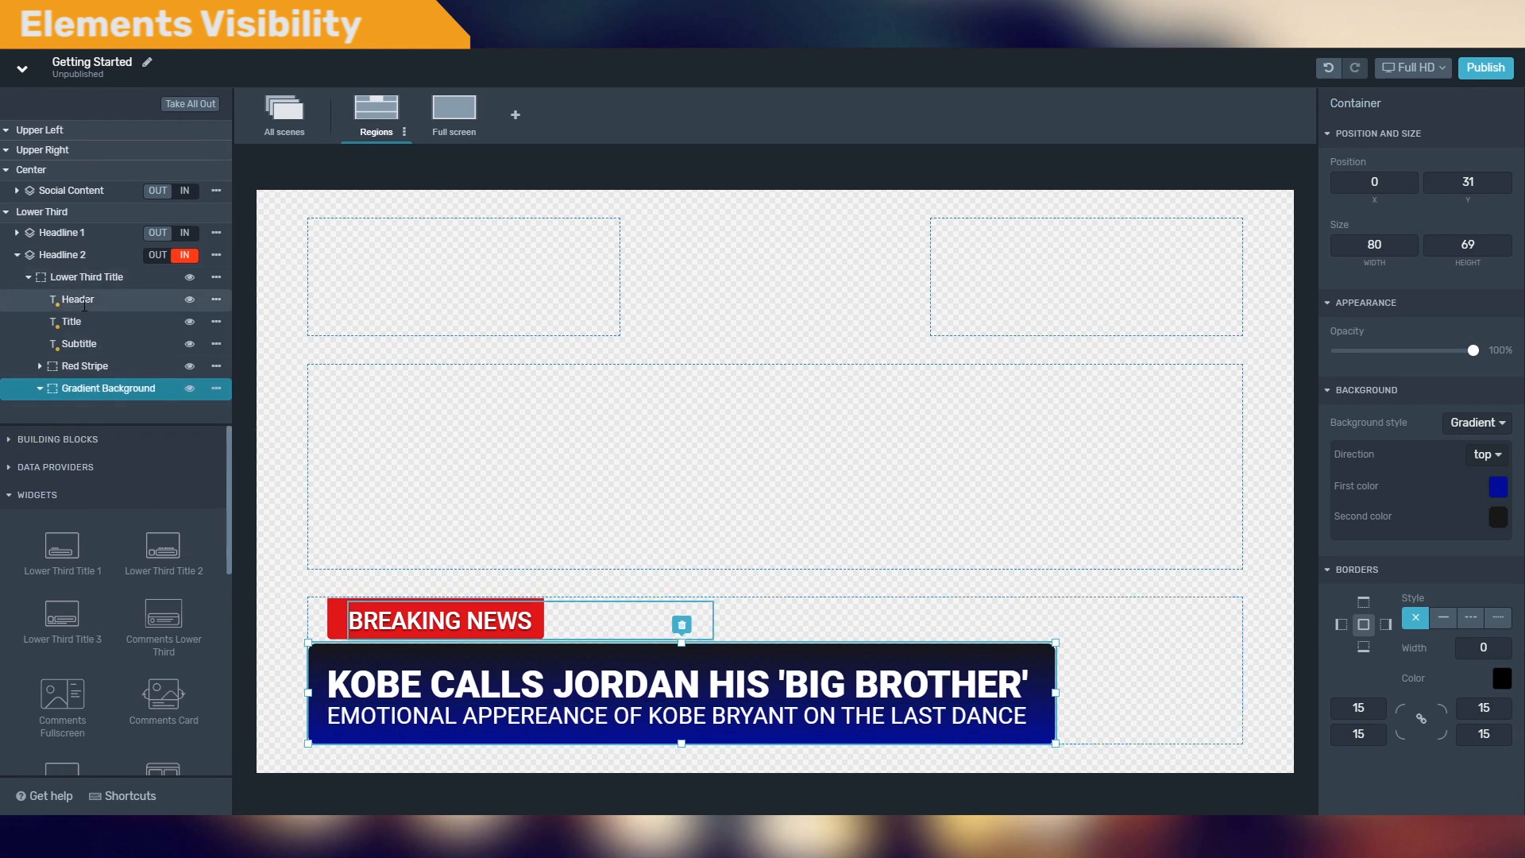
# Step: Hide the Header text of Headline 2, select the Red Stripe behind it, and show the Header again
pyautogui.click(190, 302)
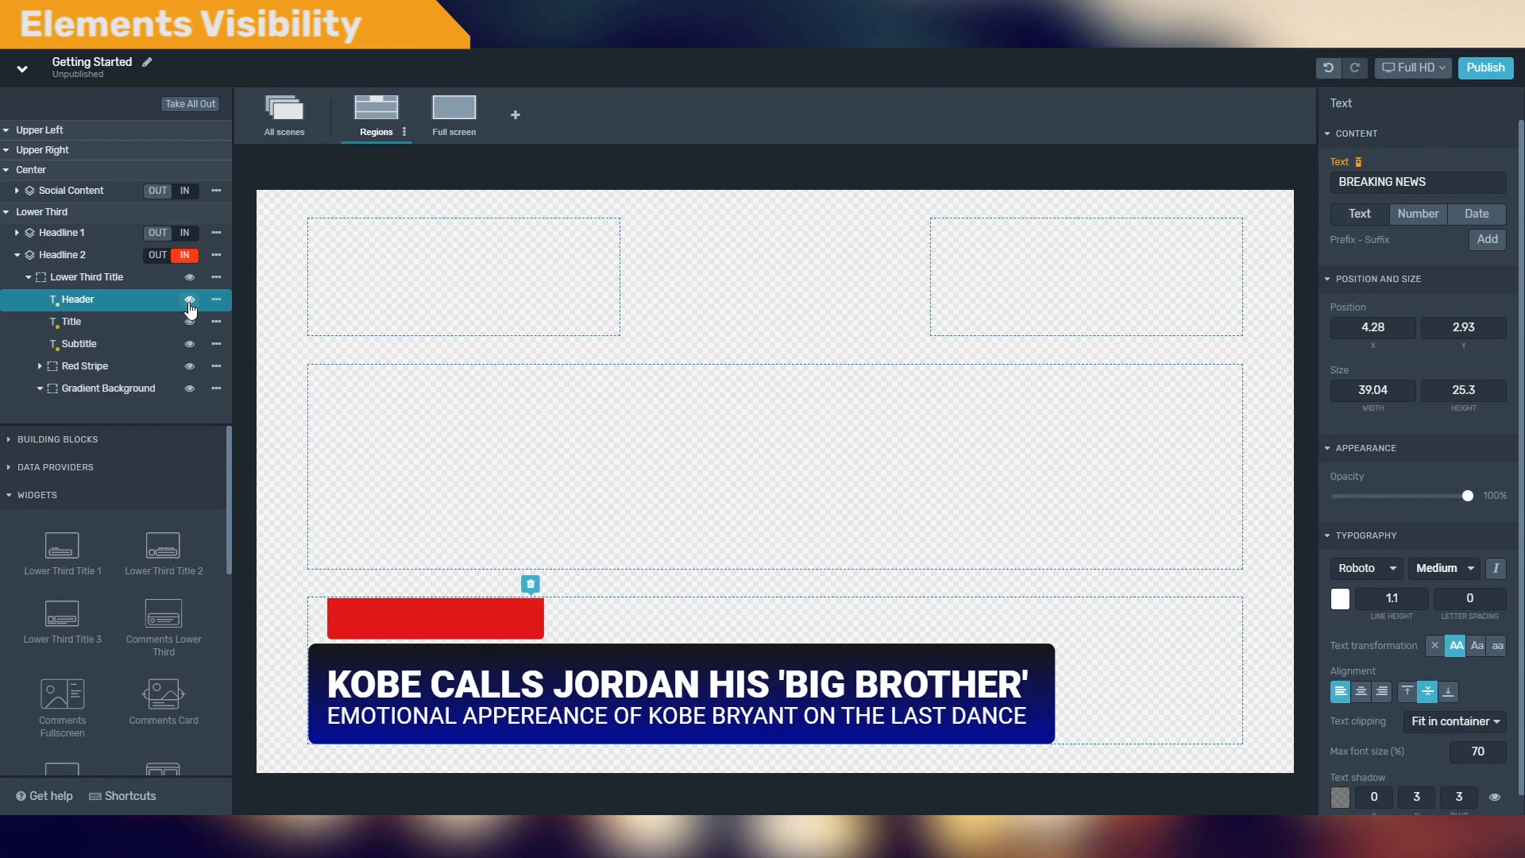
pyautogui.click(448, 618)
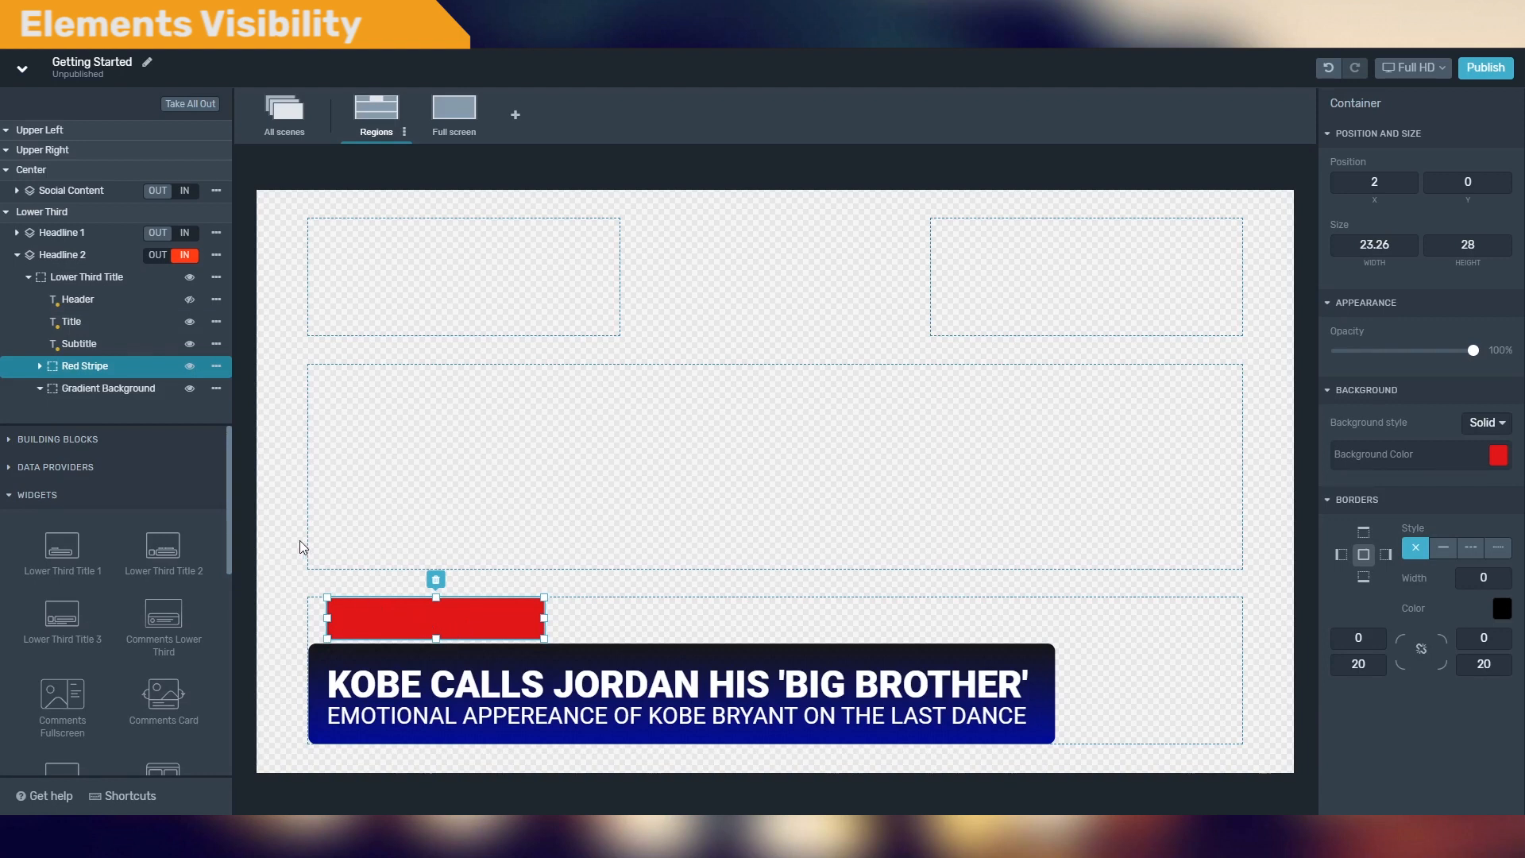
pyautogui.click(190, 300)
pyautogui.click(442, 622)
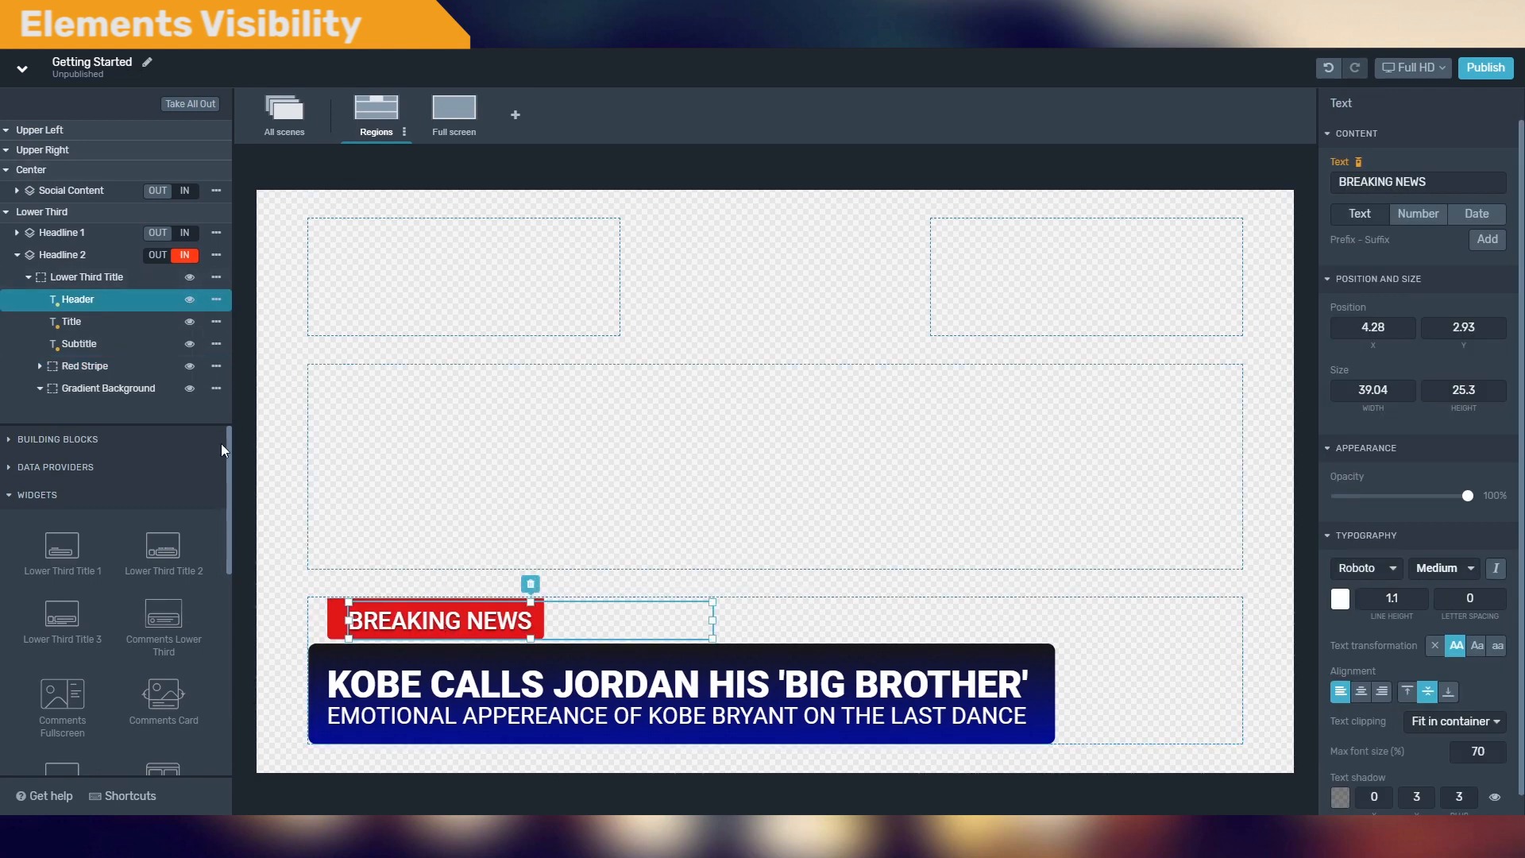
# Step: Switch the Headline 2 overlay to OUT and the Social Content overlay to IN
pyautogui.click(158, 254)
pyautogui.click(24, 194)
pyautogui.click(179, 191)
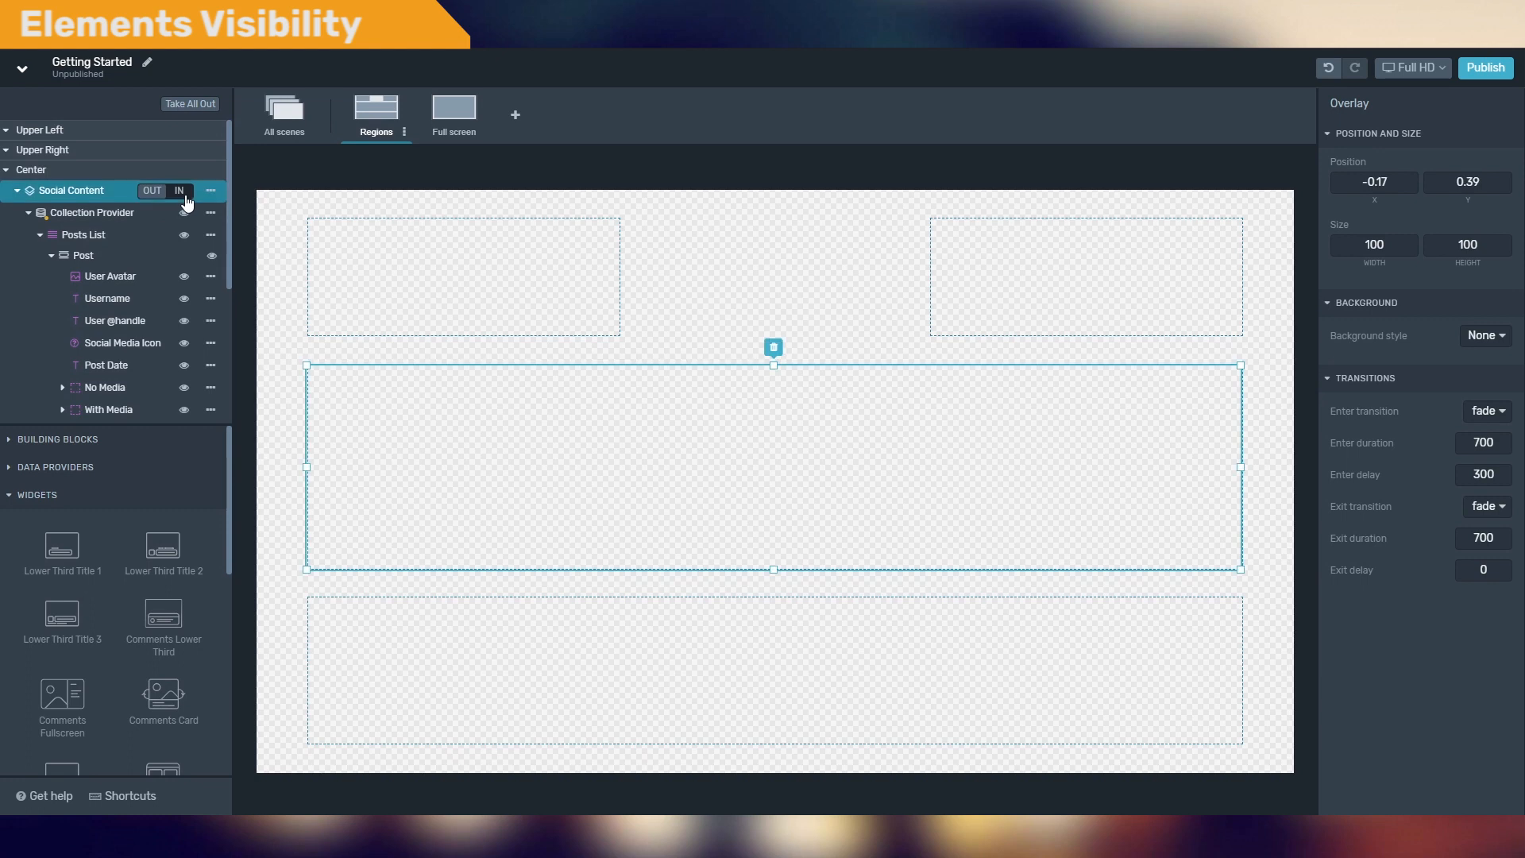
# Step: Assign the first listed collection to the Collection Provider in Social Content
pyautogui.click(91, 213)
pyautogui.click(1417, 189)
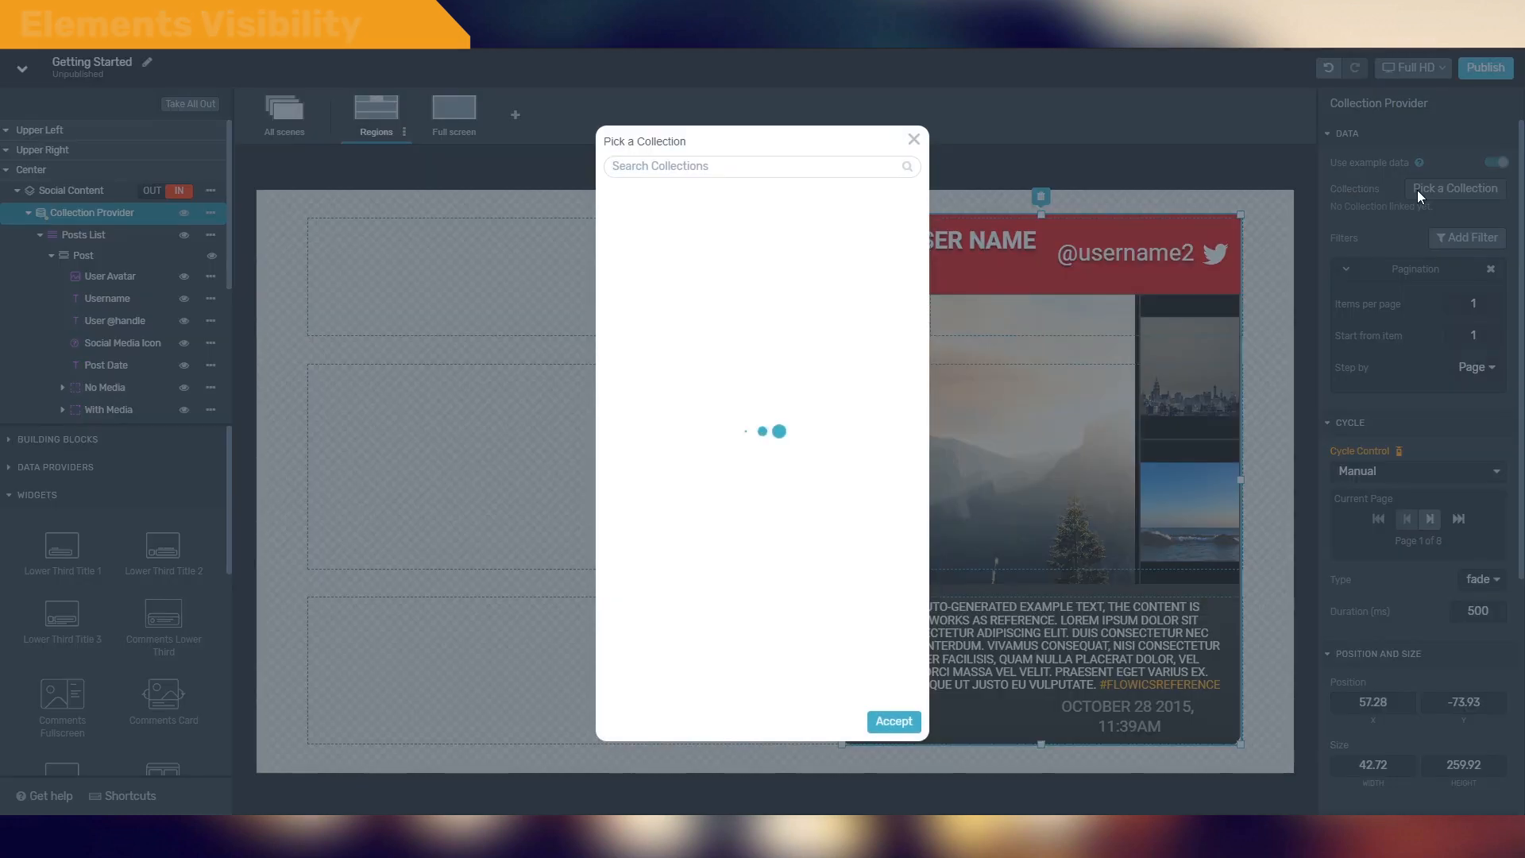
pyautogui.click(623, 203)
pyautogui.click(888, 721)
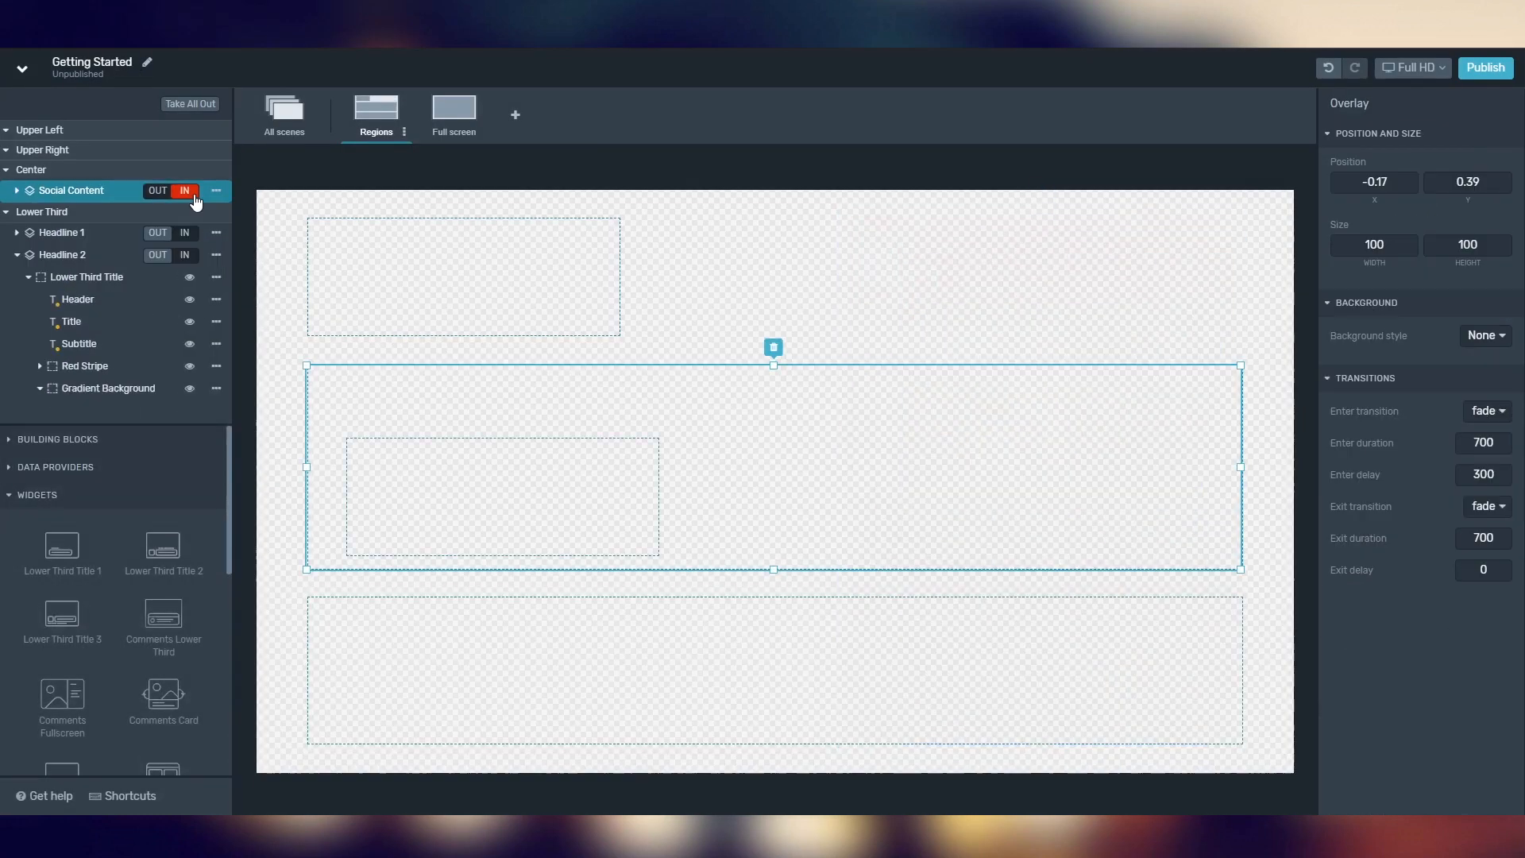
# Step: Switch the Social Content overlay to OUT and bring the Headline 2 overlay back IN
pyautogui.click(157, 191)
pyautogui.click(184, 234)
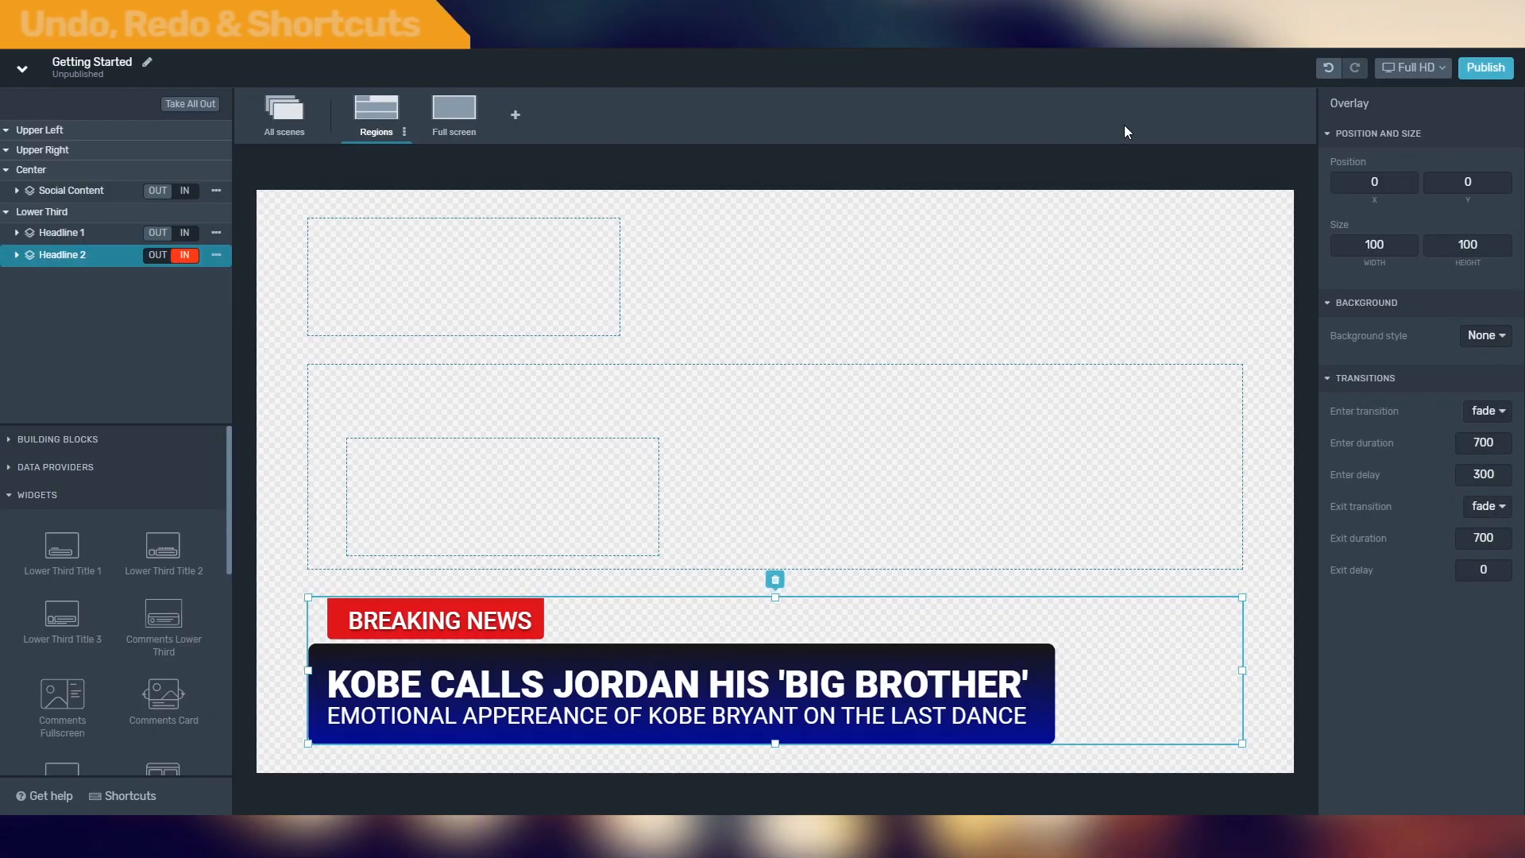
# Step: Undo and redo the last change, and view the list of keyboard shortcuts
pyautogui.click(1326, 70)
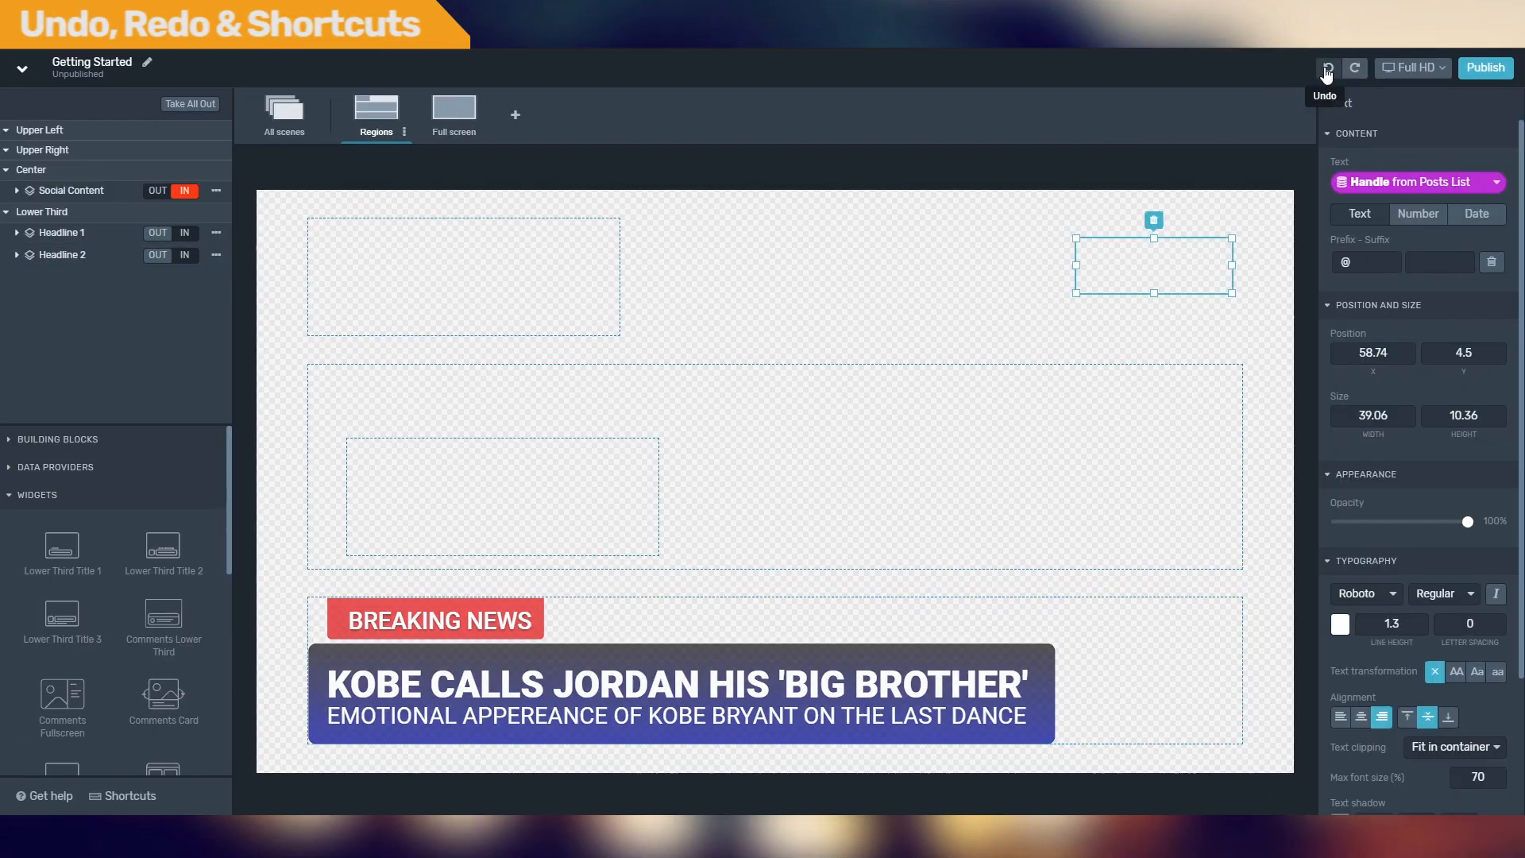
pyautogui.click(1348, 70)
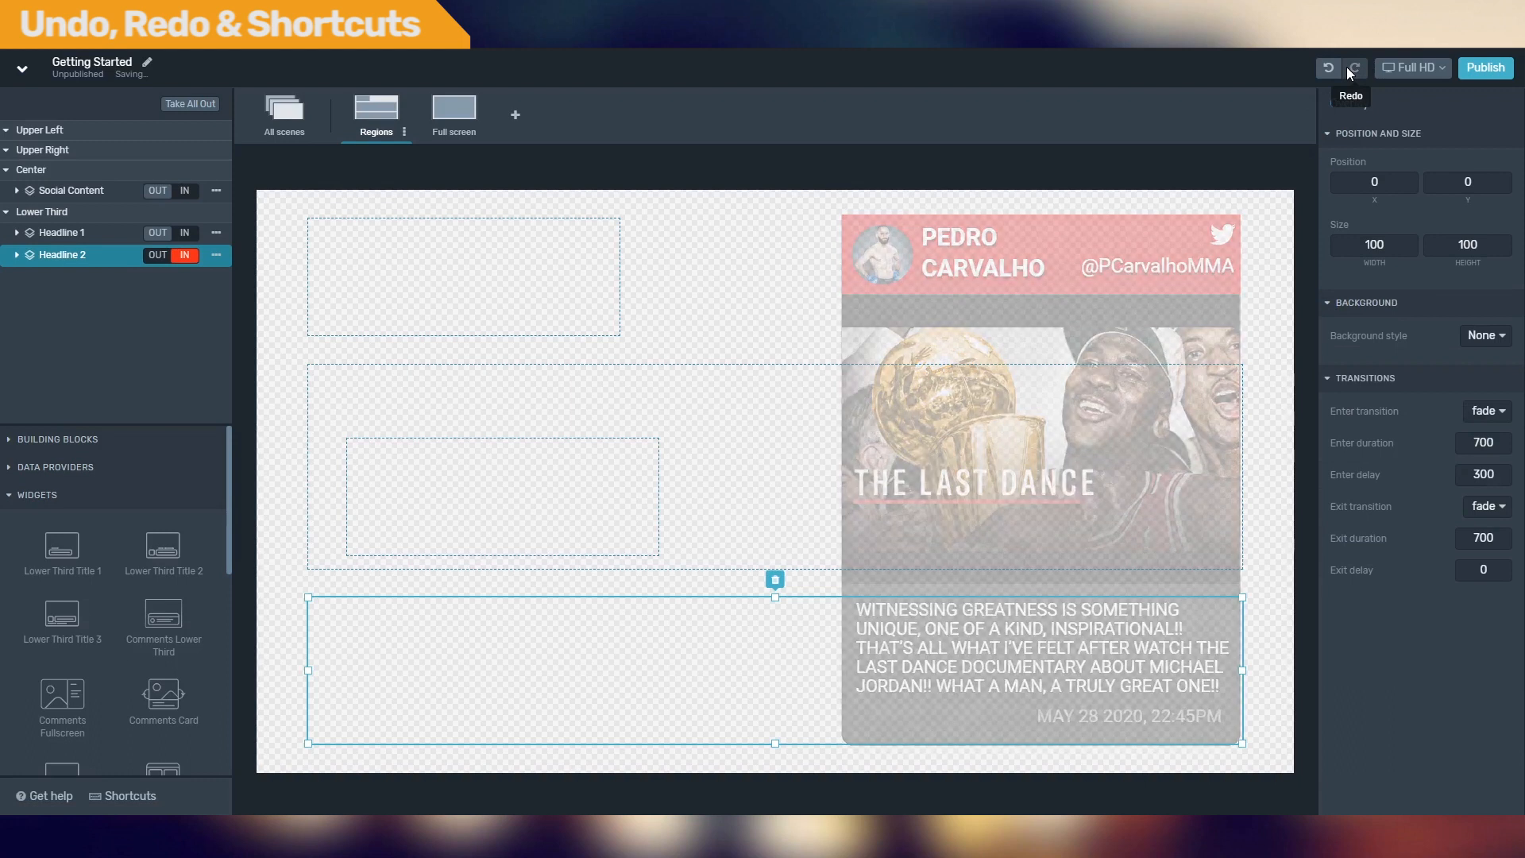
pyautogui.click(127, 804)
pyautogui.click(967, 519)
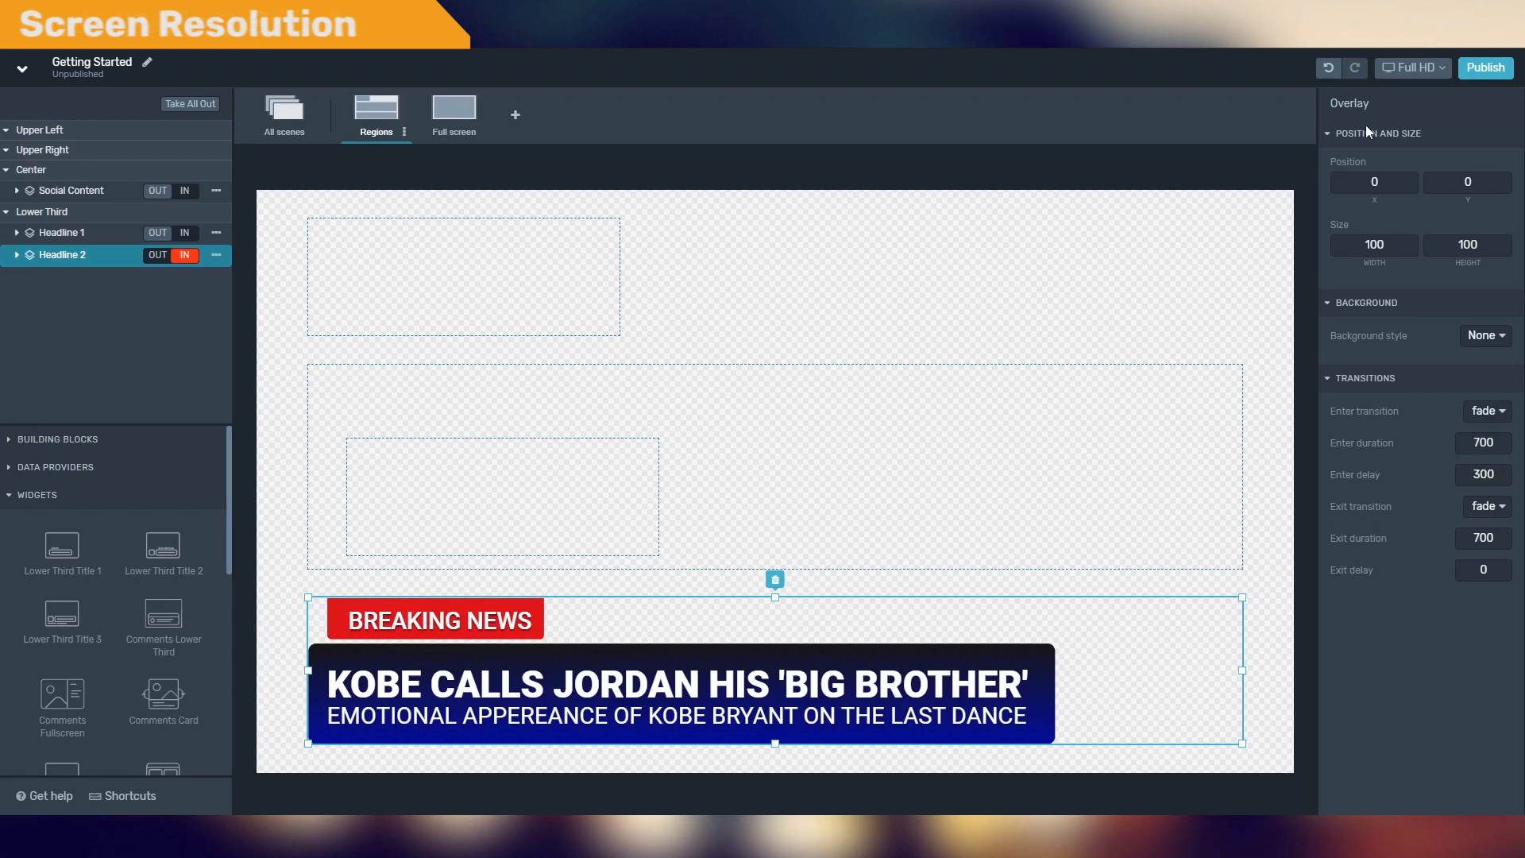
# Step: Start adding a new screen size and name it Vertical Screen
pyautogui.click(1418, 70)
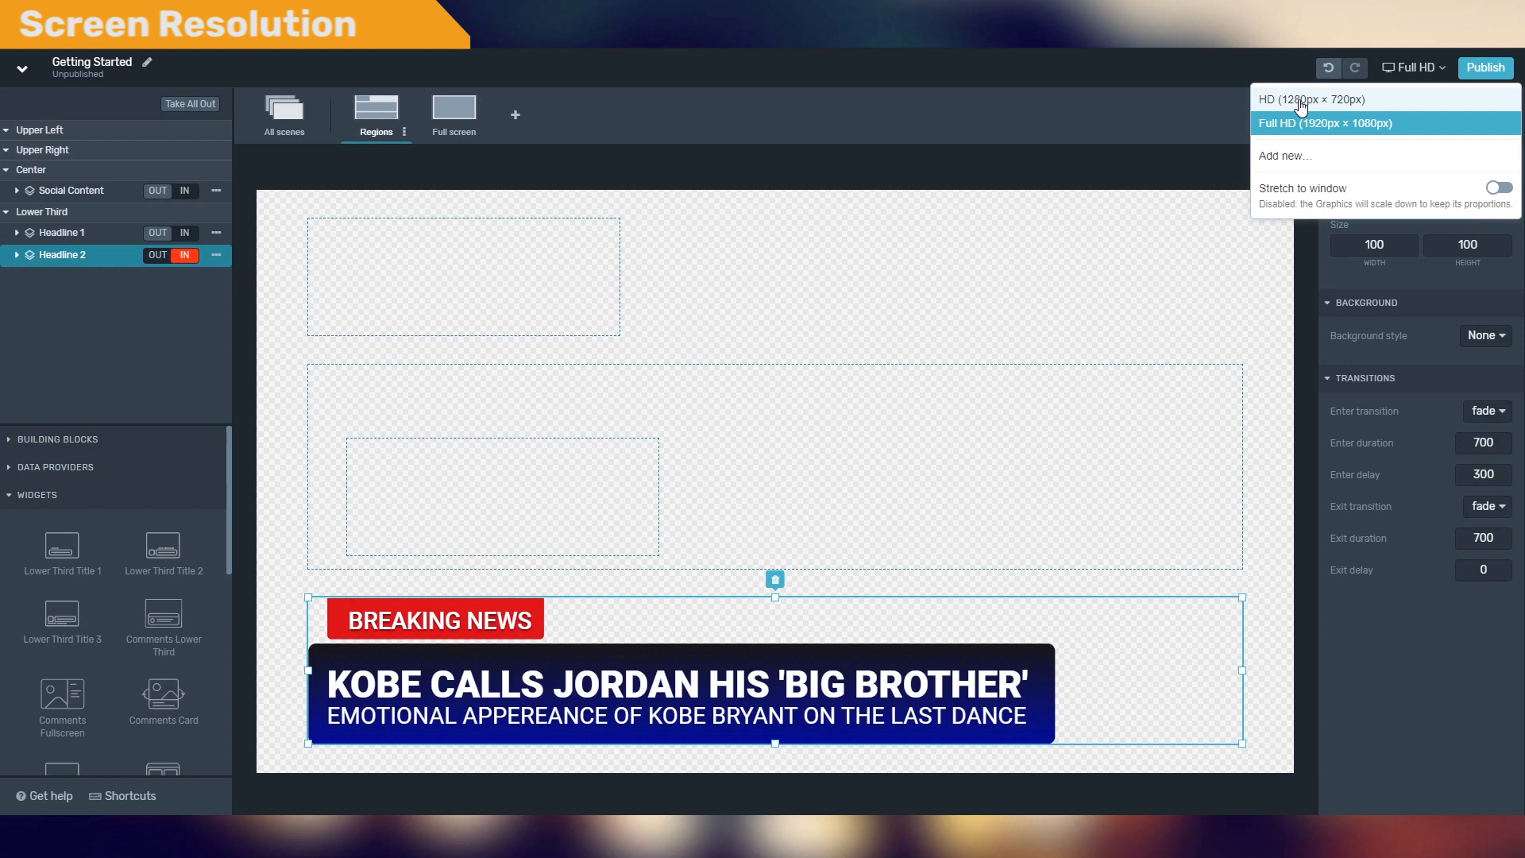
pyautogui.click(1288, 165)
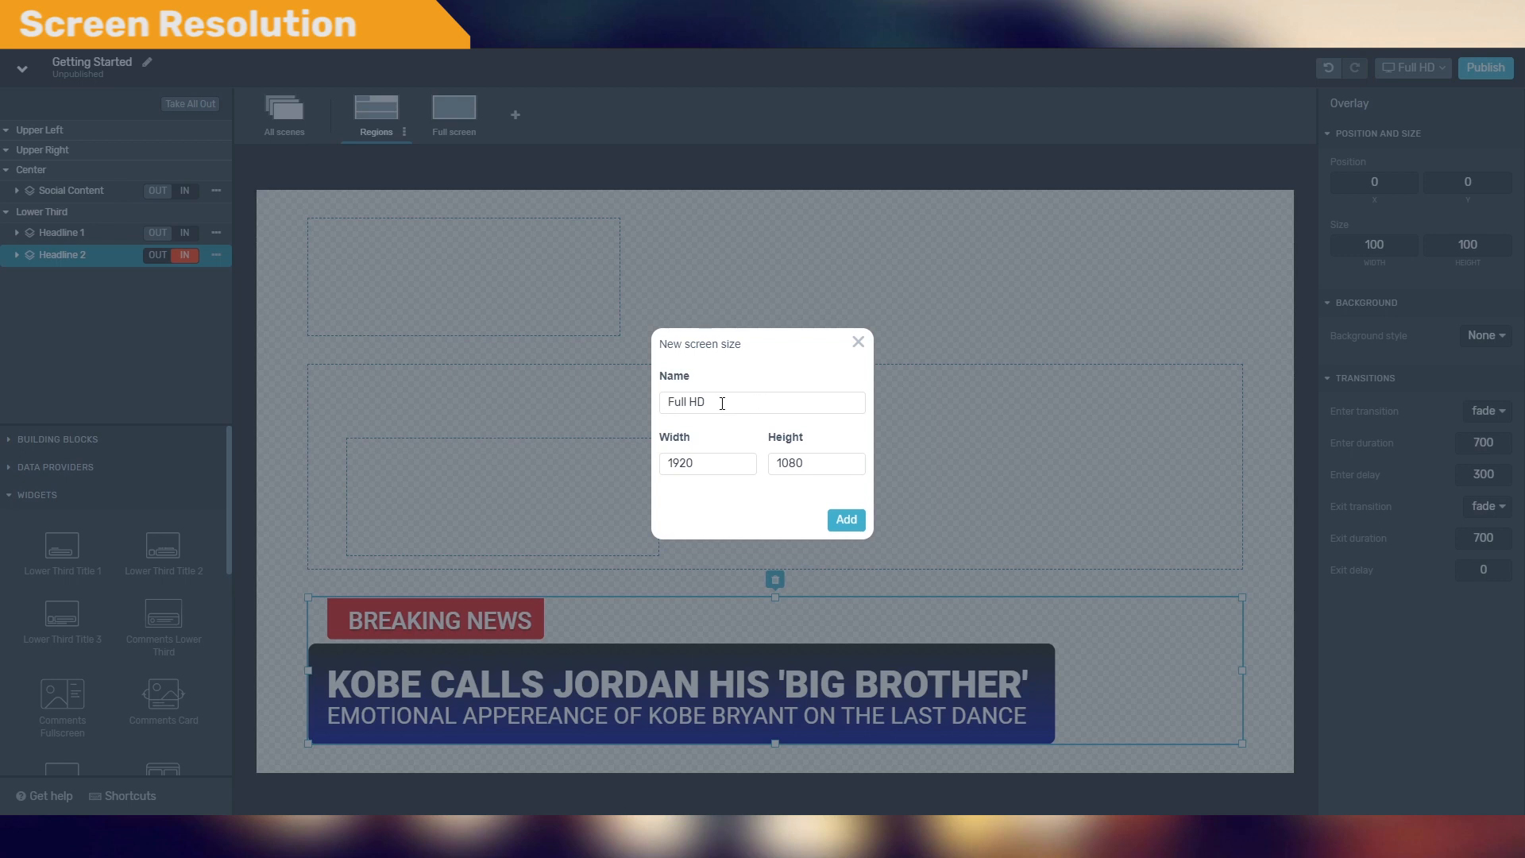
pyautogui.click(717, 403)
pyautogui.press('BackSpace')
pyautogui.press('BackSpace')
pyautogui.press('BackSpace')
pyautogui.press('BackSpace')
pyautogui.press('BackSpace')
pyautogui.press('BackSpace')
pyautogui.press('BackSpace')
pyautogui.write('Vertical Screen')
# Step: Add the Vertical Screen size with width 1080 and height 1920, and undo the resolution change
pyautogui.click(696, 462)
pyautogui.press('BackSpace')
pyautogui.press('BackSpace')
pyautogui.press('BackSpace')
pyautogui.write('080')
pyautogui.click(805, 462)
pyautogui.press('BackSpace')
pyautogui.press('BackSpace')
pyautogui.write('920')
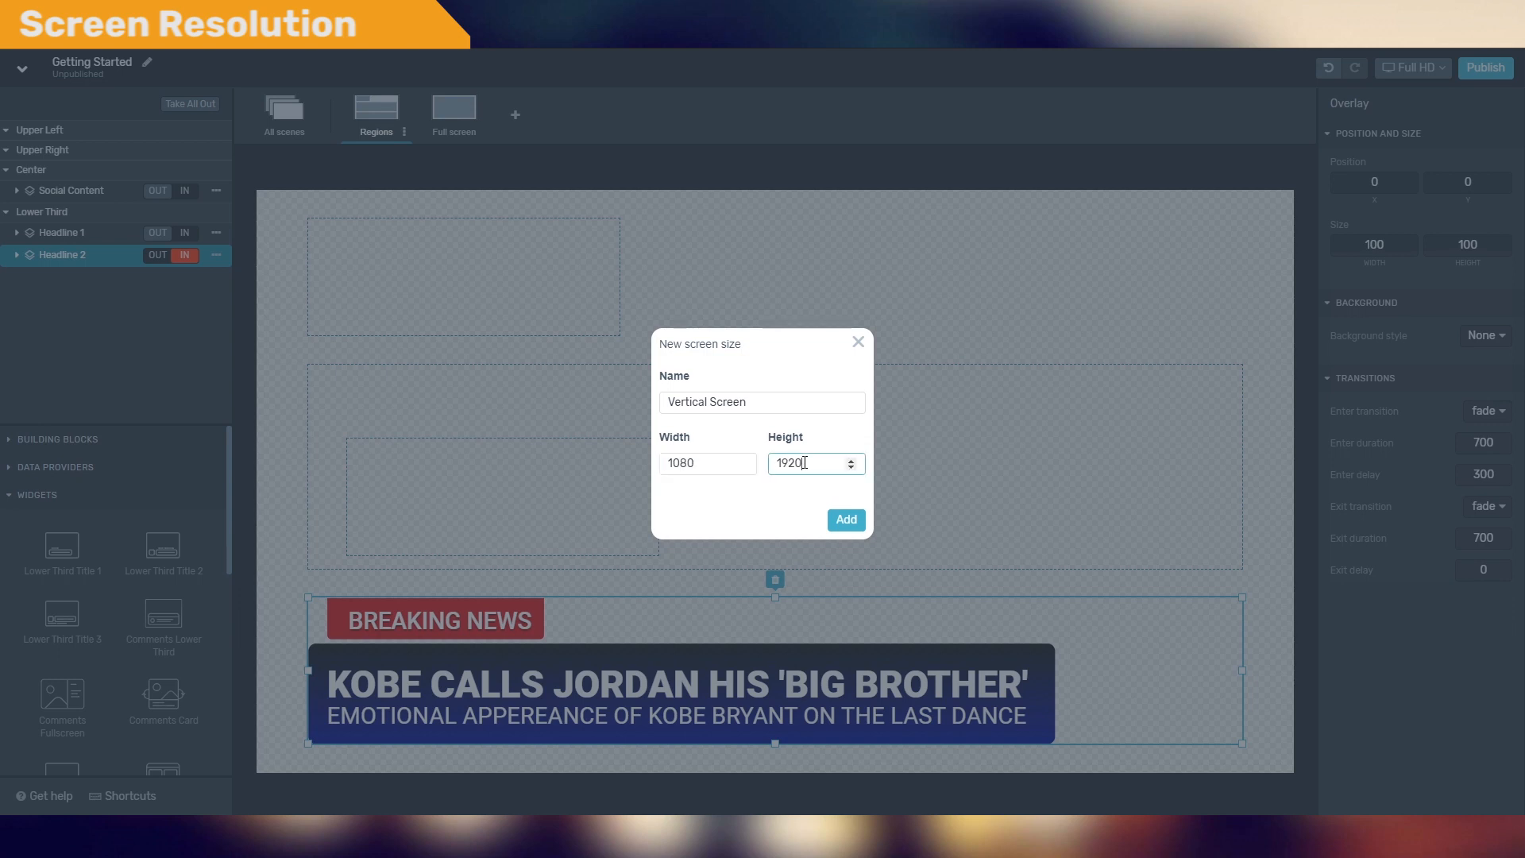
pyautogui.click(846, 520)
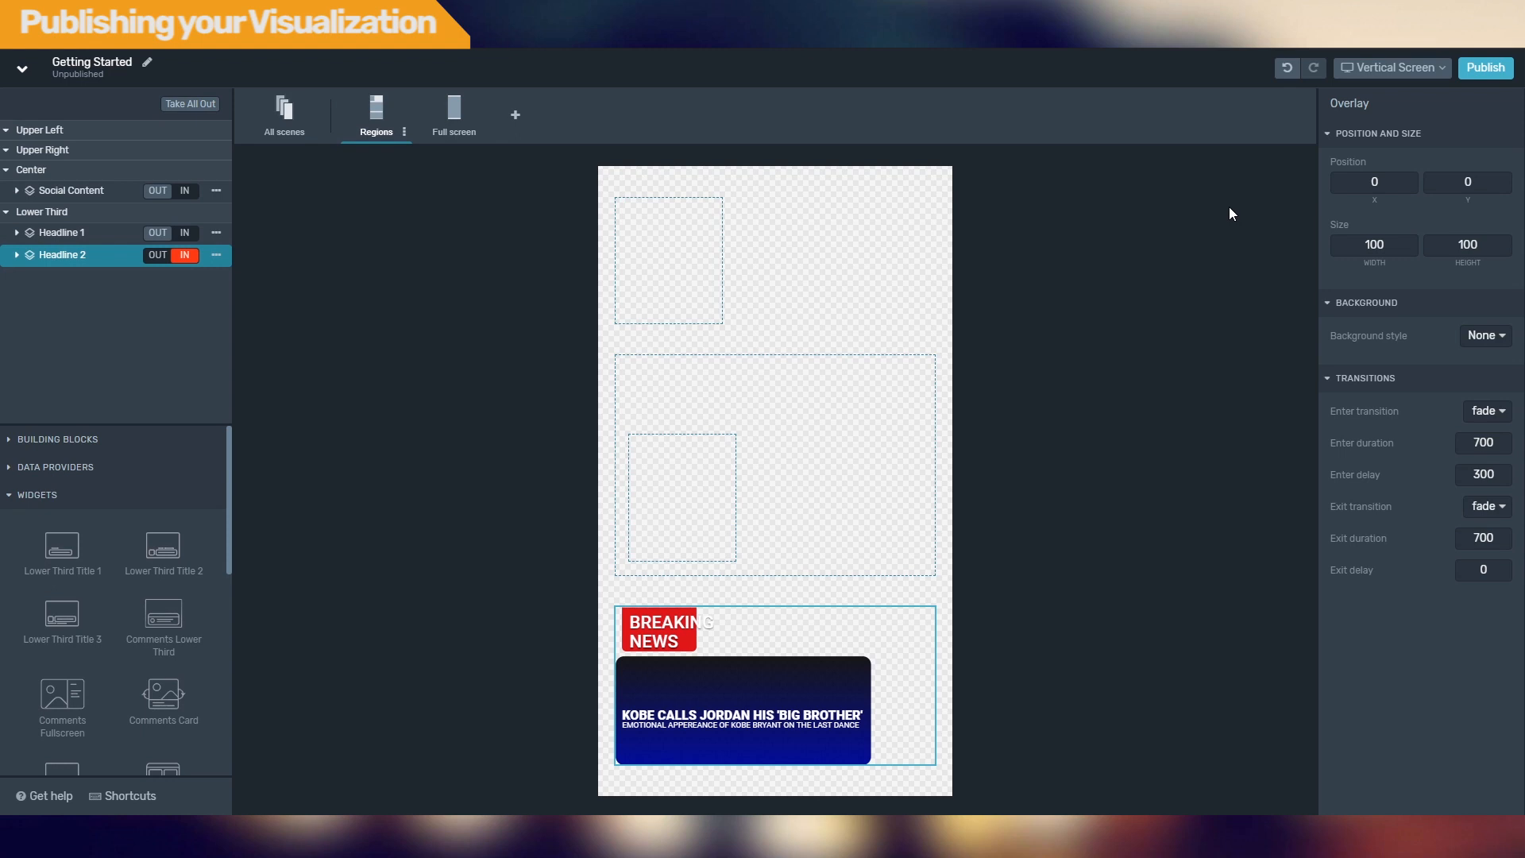
pyautogui.click(1286, 68)
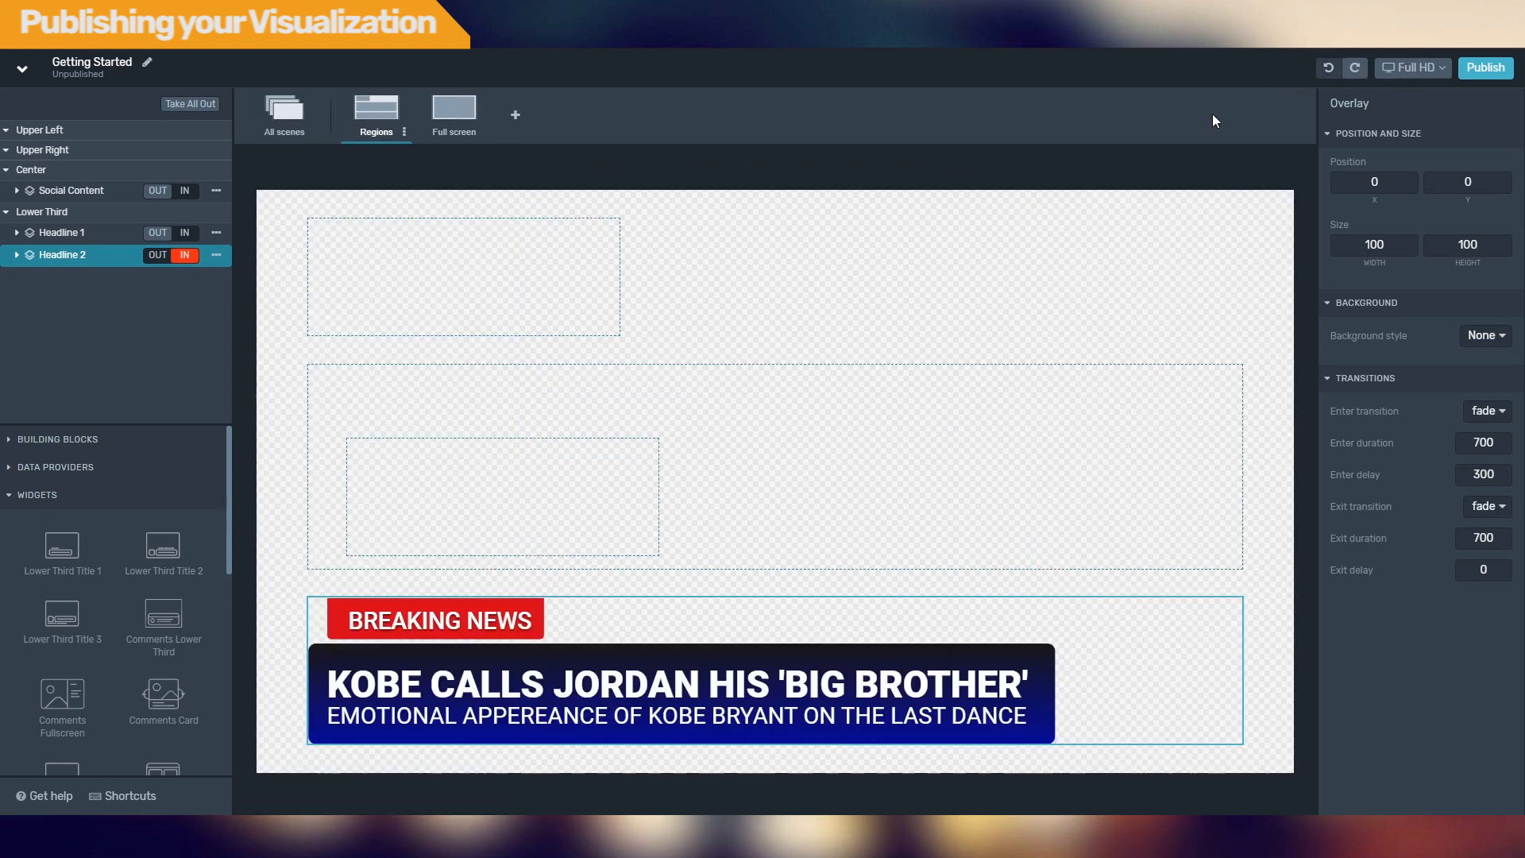
# Step: Publish the Getting Started visualization and open its remote control
pyautogui.click(1484, 67)
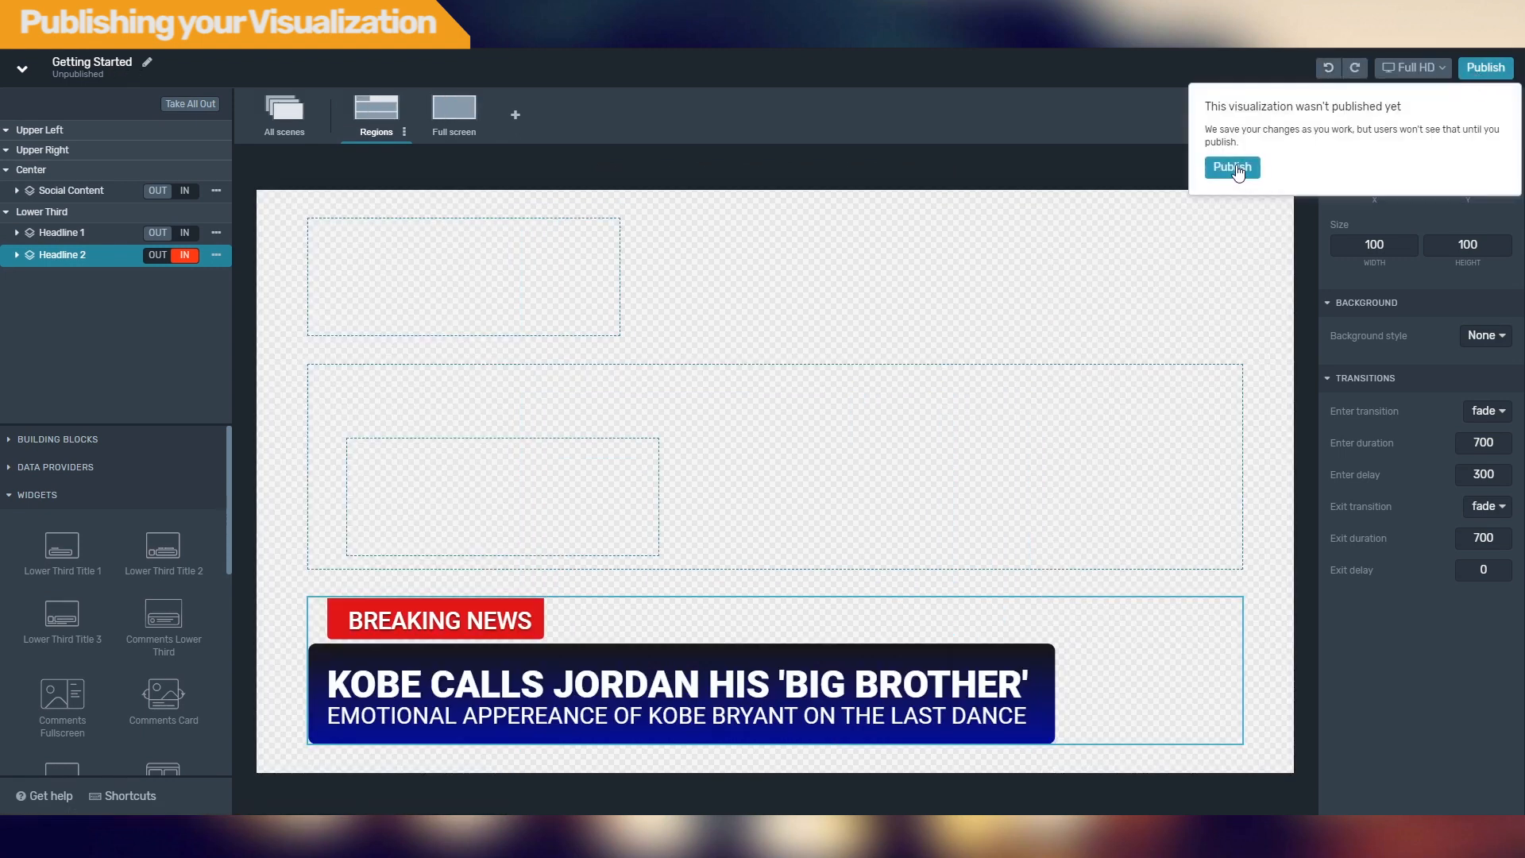
pyautogui.click(1233, 167)
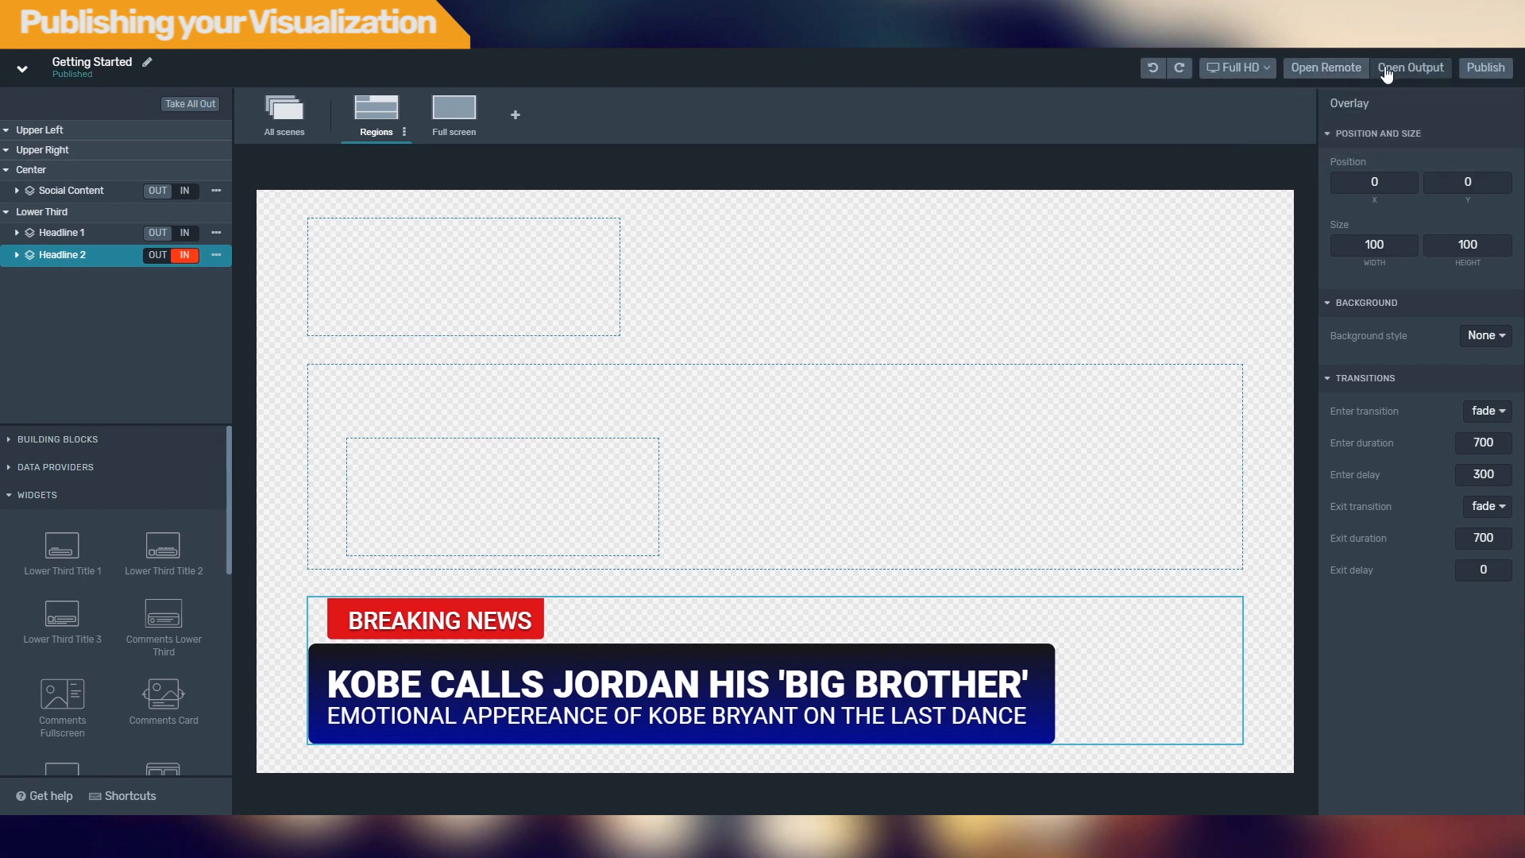
pyautogui.click(1350, 70)
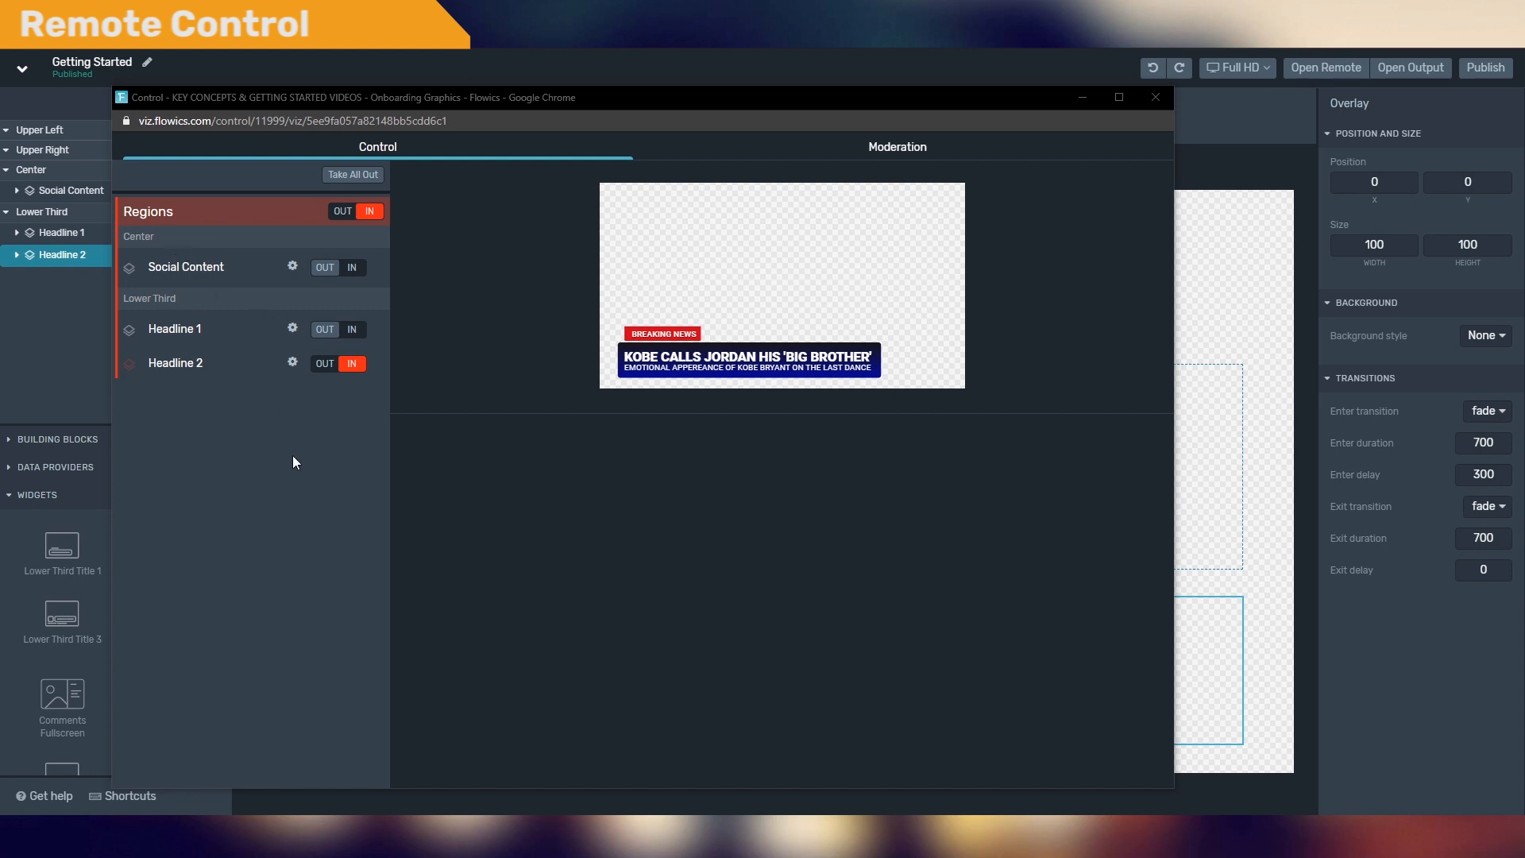
# Step: Bring the Headline 1 overlay IN from the remote control and switch back to Headline 2
pyautogui.click(353, 337)
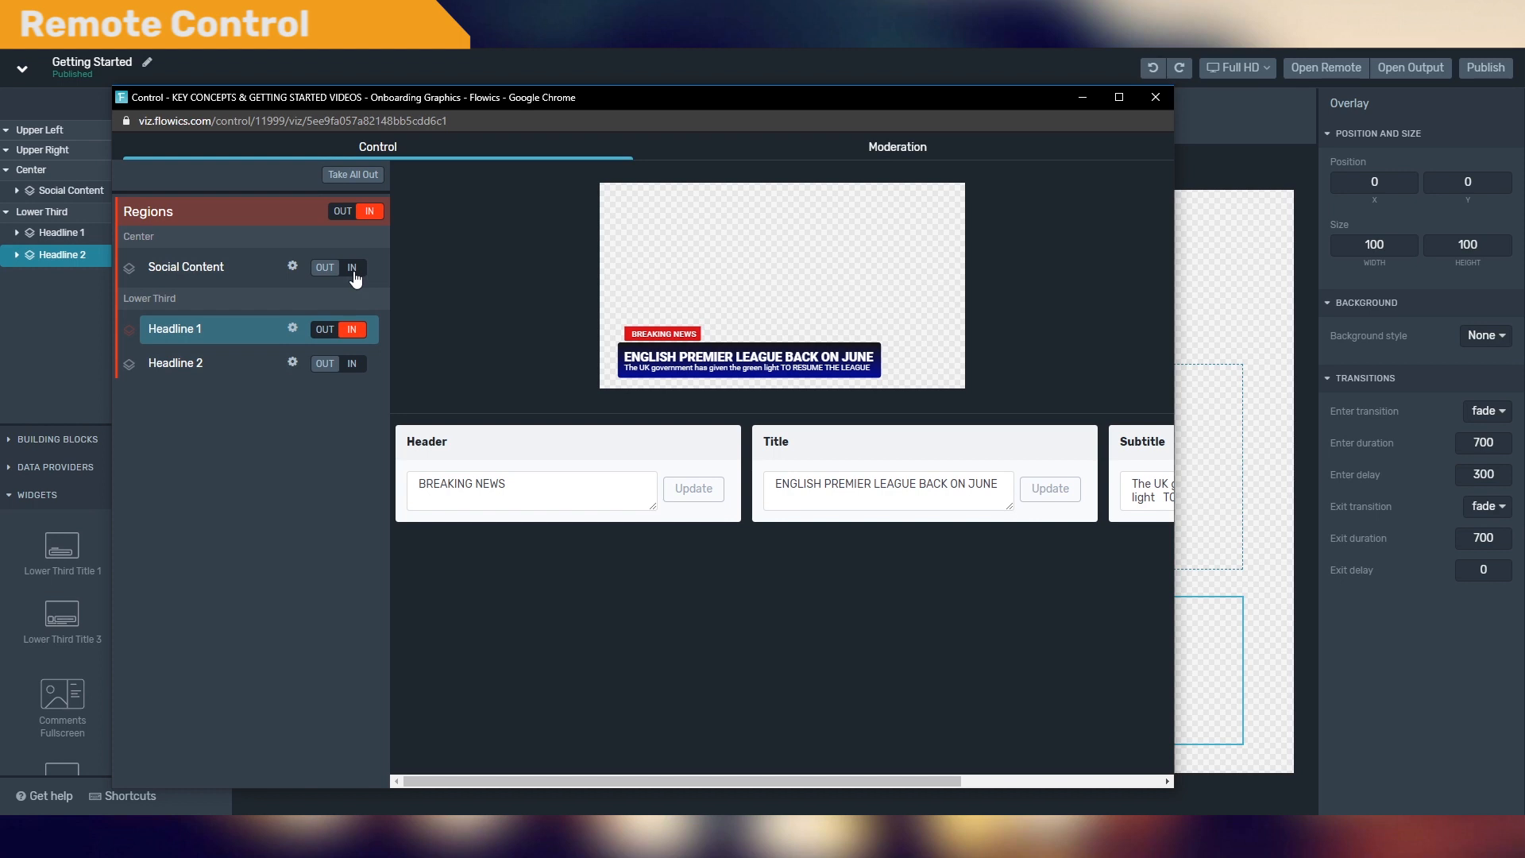
pyautogui.click(358, 368)
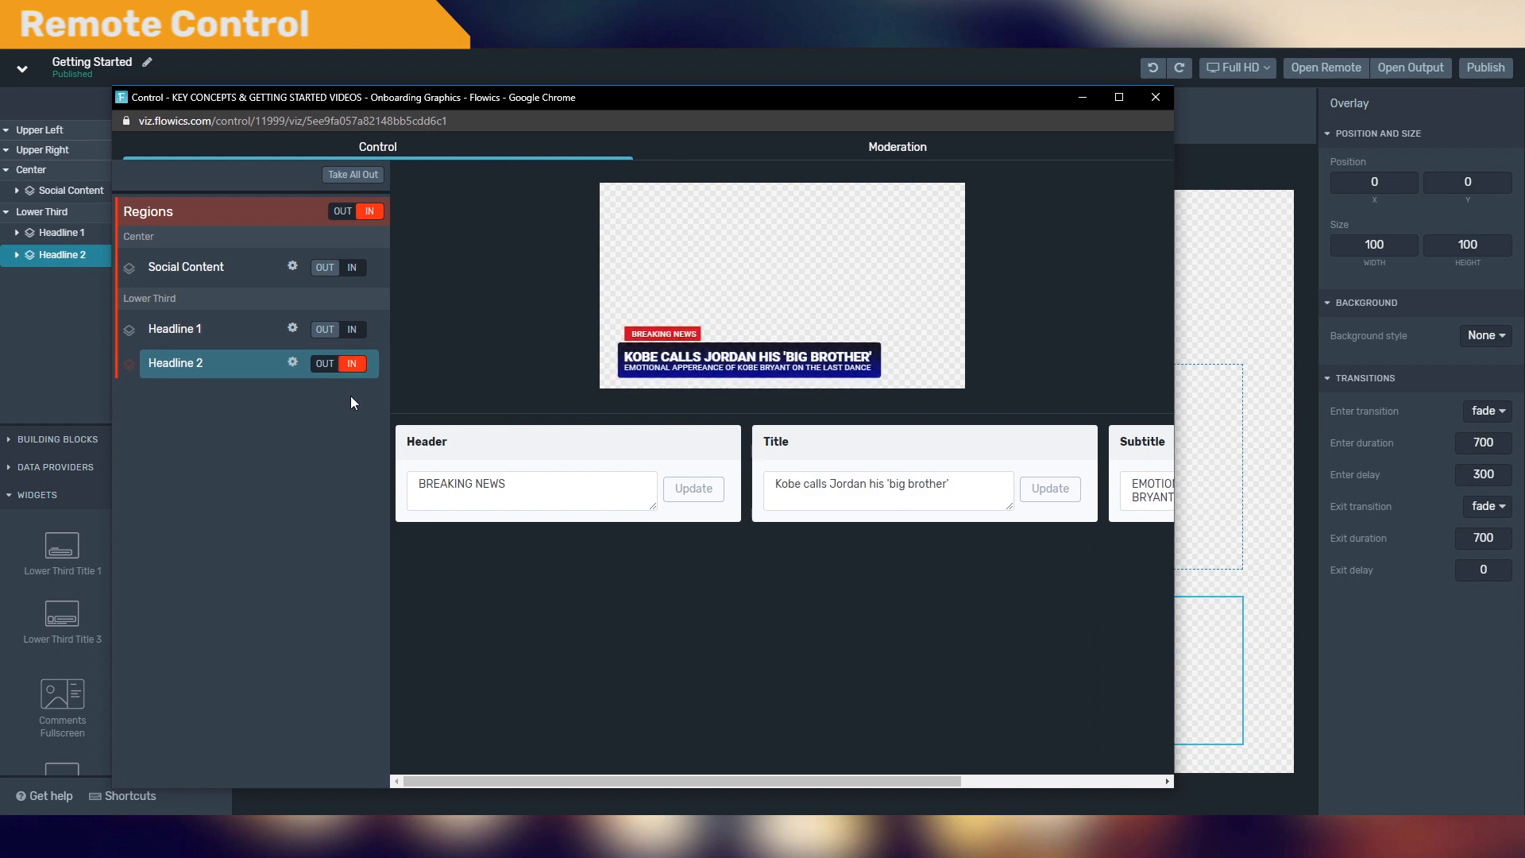
# Step: Examine the remote's moderation area, including its collections list and social network search, with the collections hidden
pyautogui.click(898, 158)
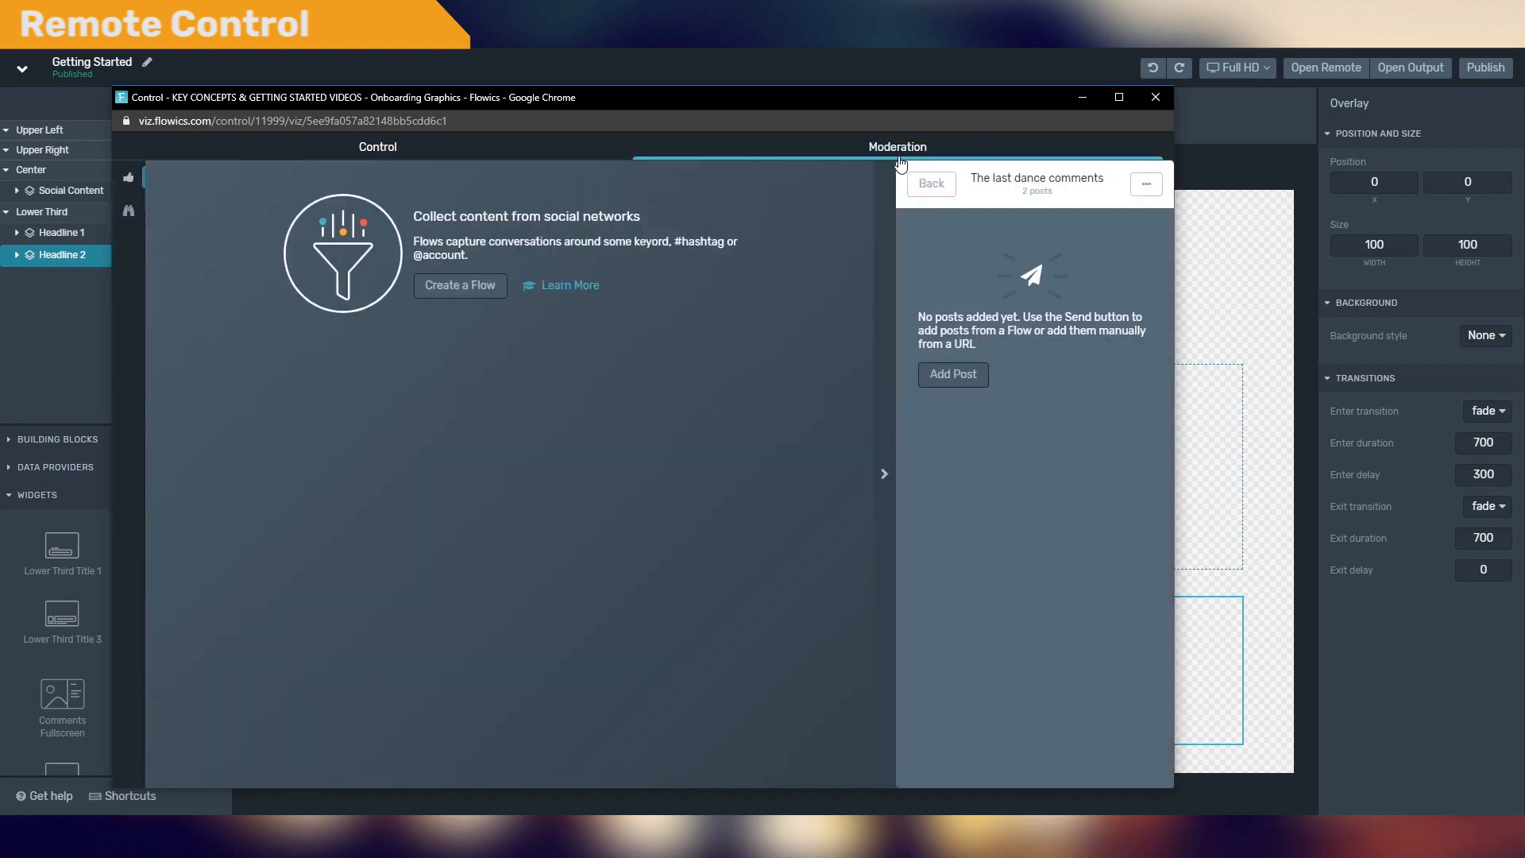
pyautogui.click(910, 194)
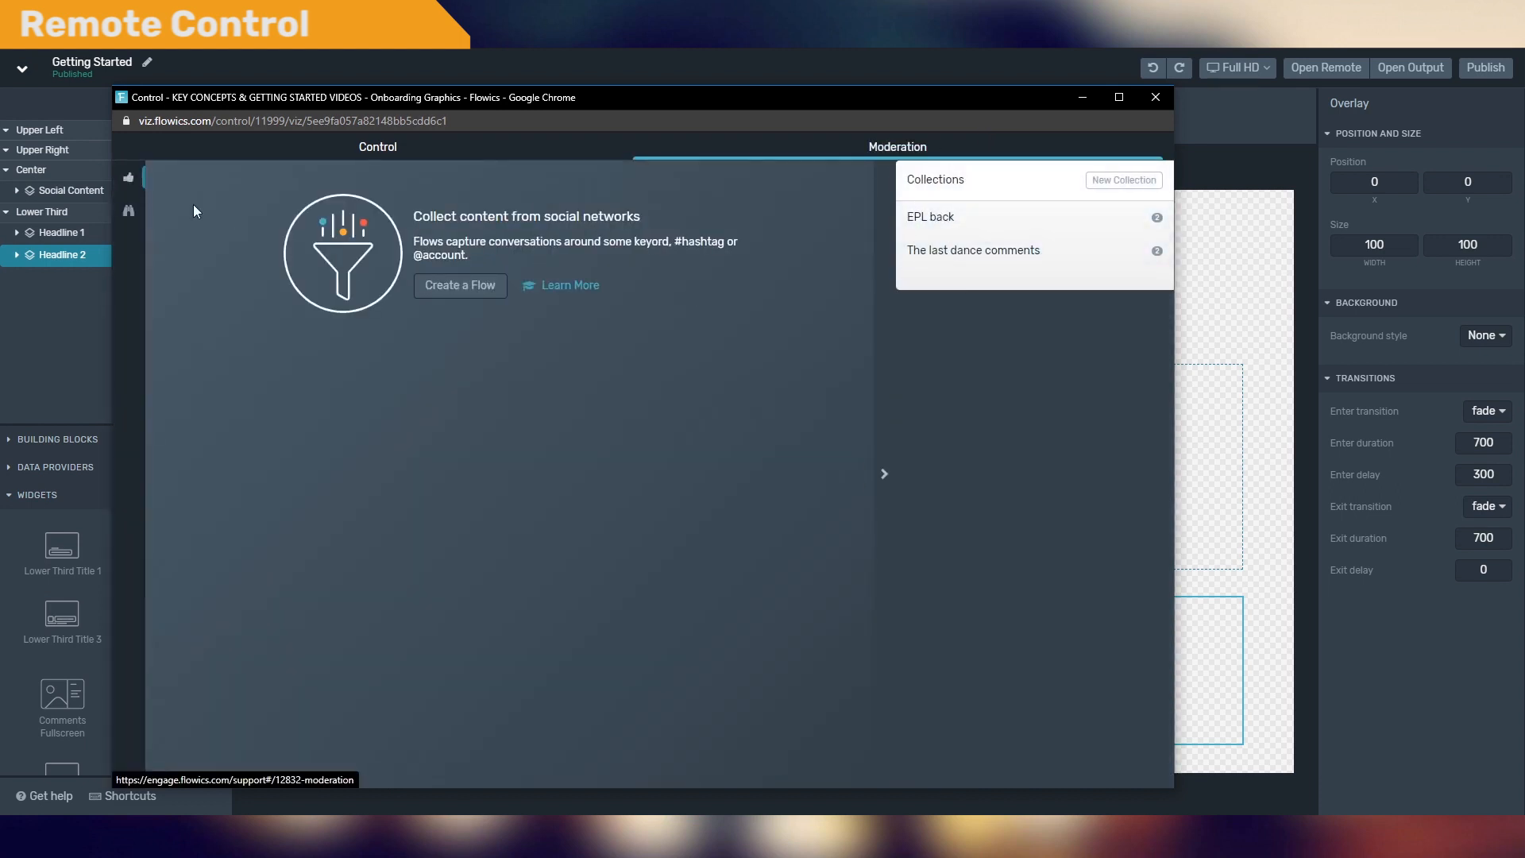
pyautogui.click(128, 211)
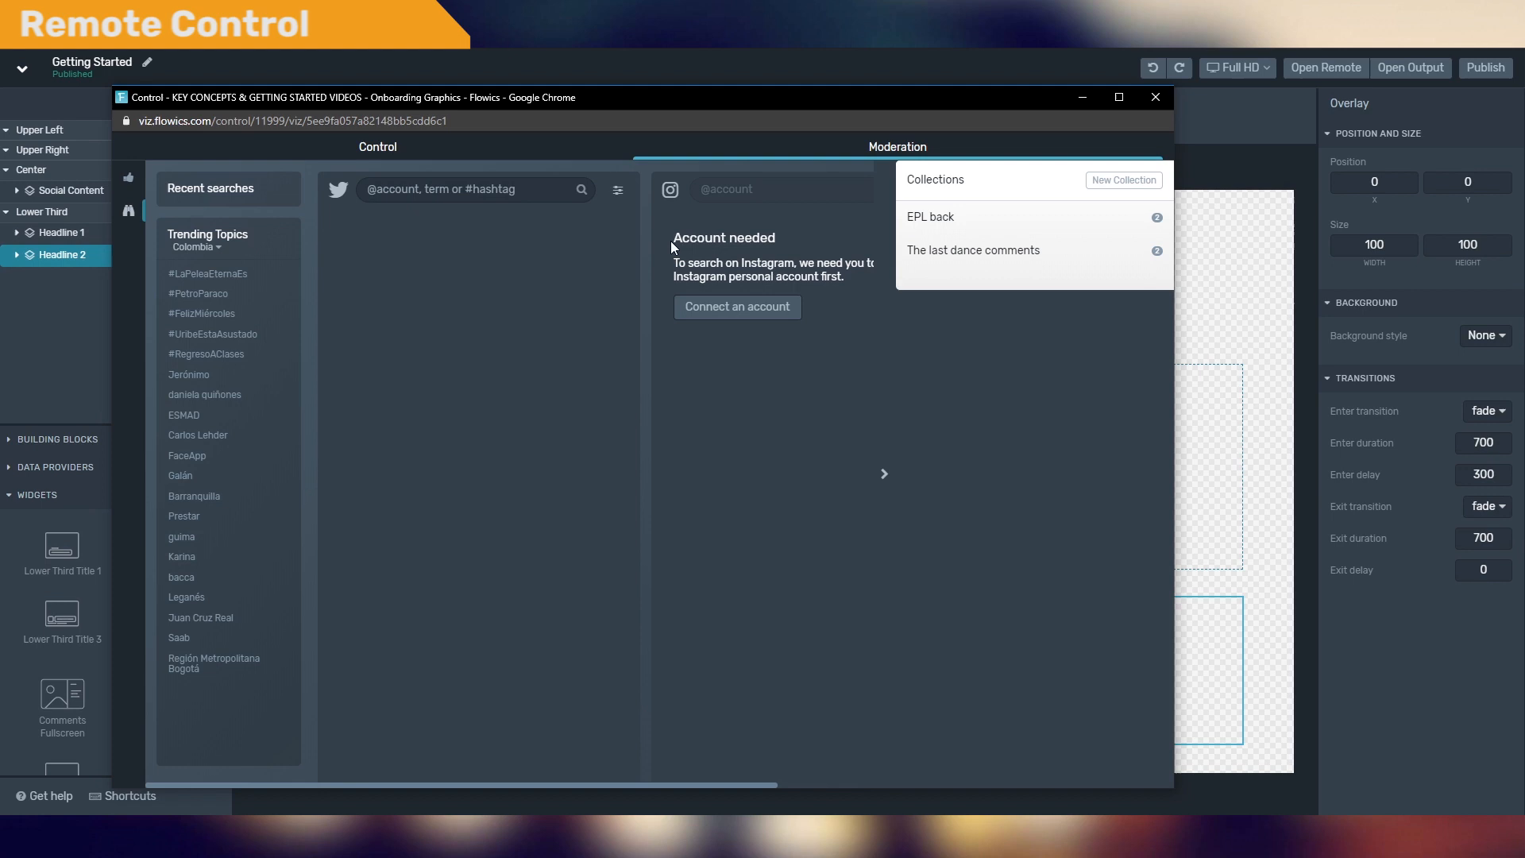
pyautogui.click(885, 474)
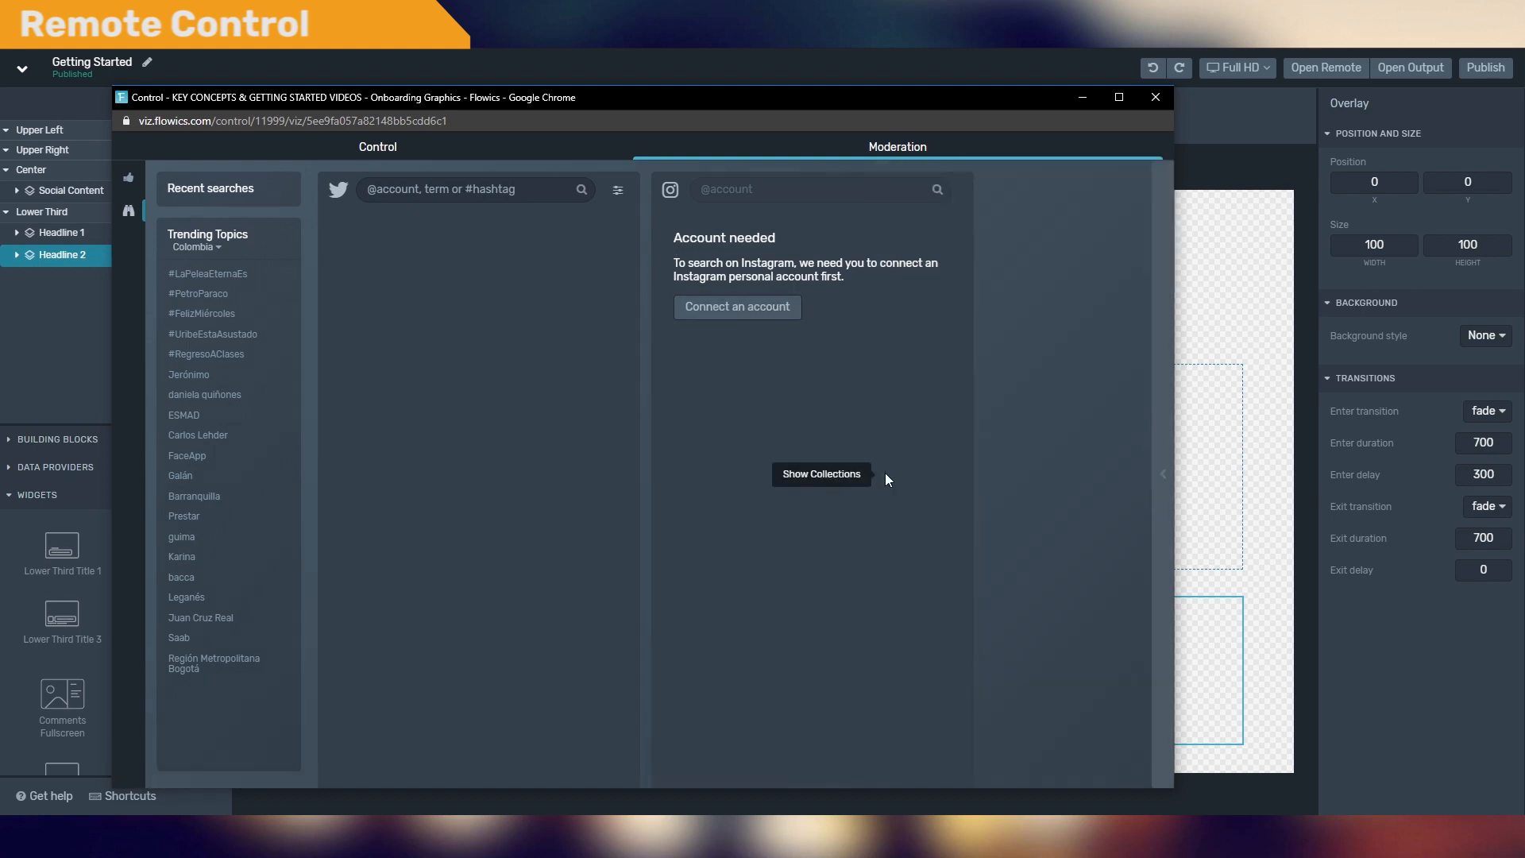
pyautogui.click(355, 162)
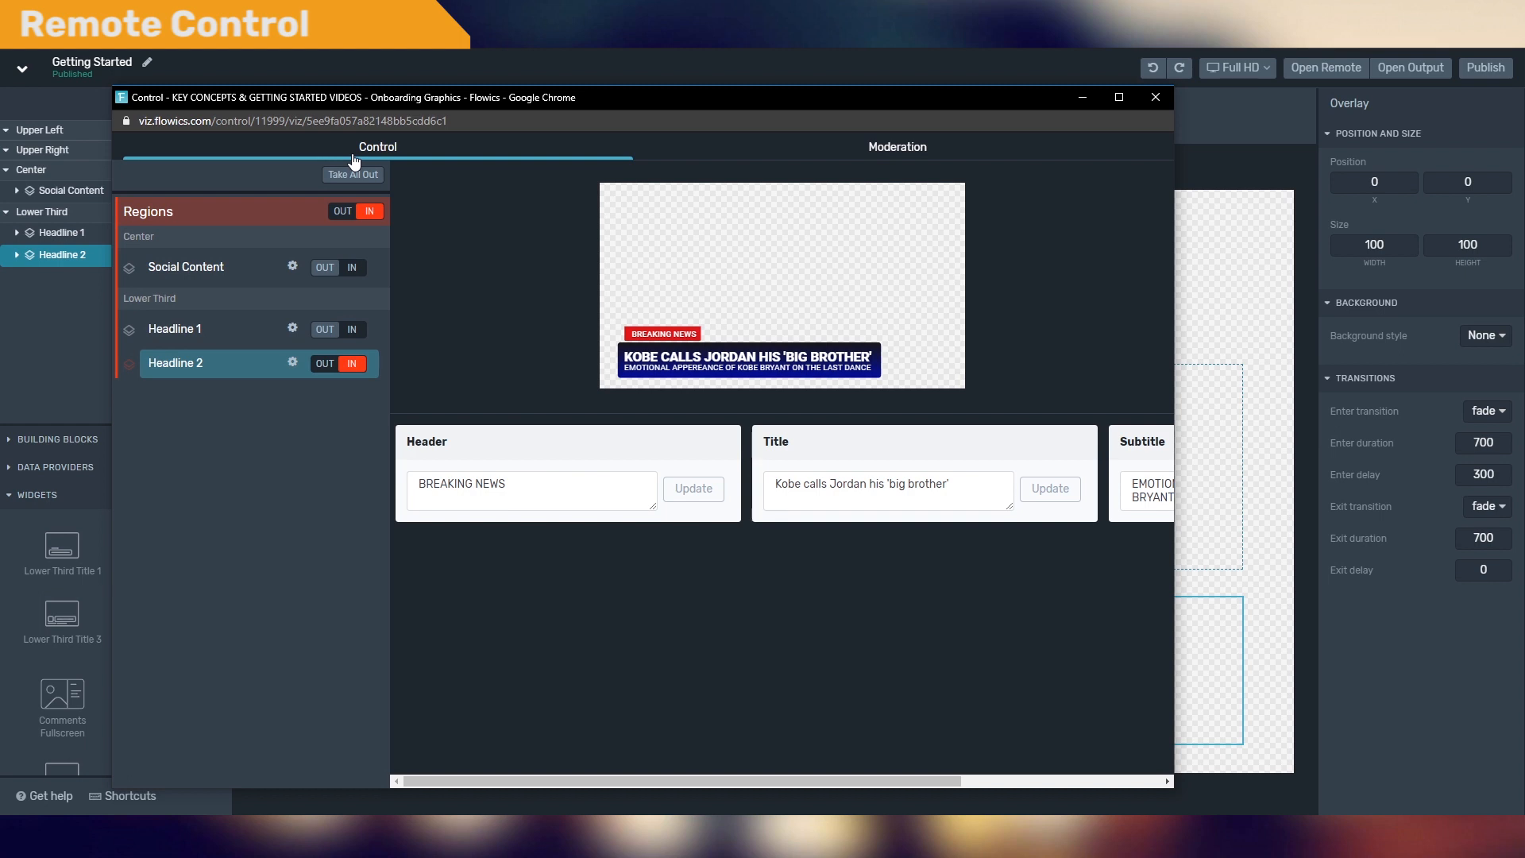
# Step: Review the collection choices and cycle control modes of the Social Content overlay in the remote control
pyautogui.click(294, 271)
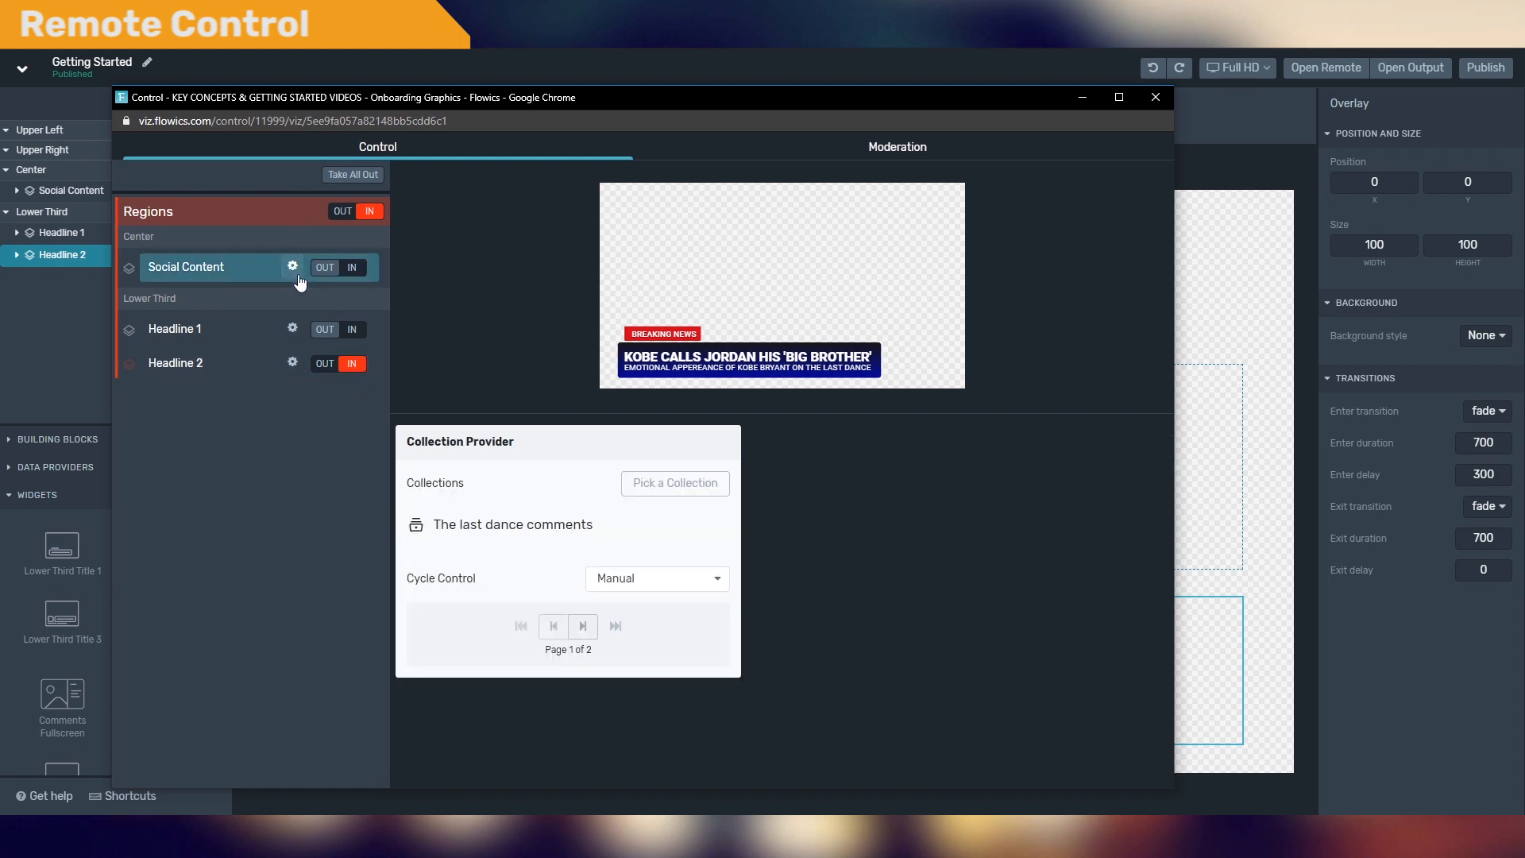
pyautogui.click(655, 492)
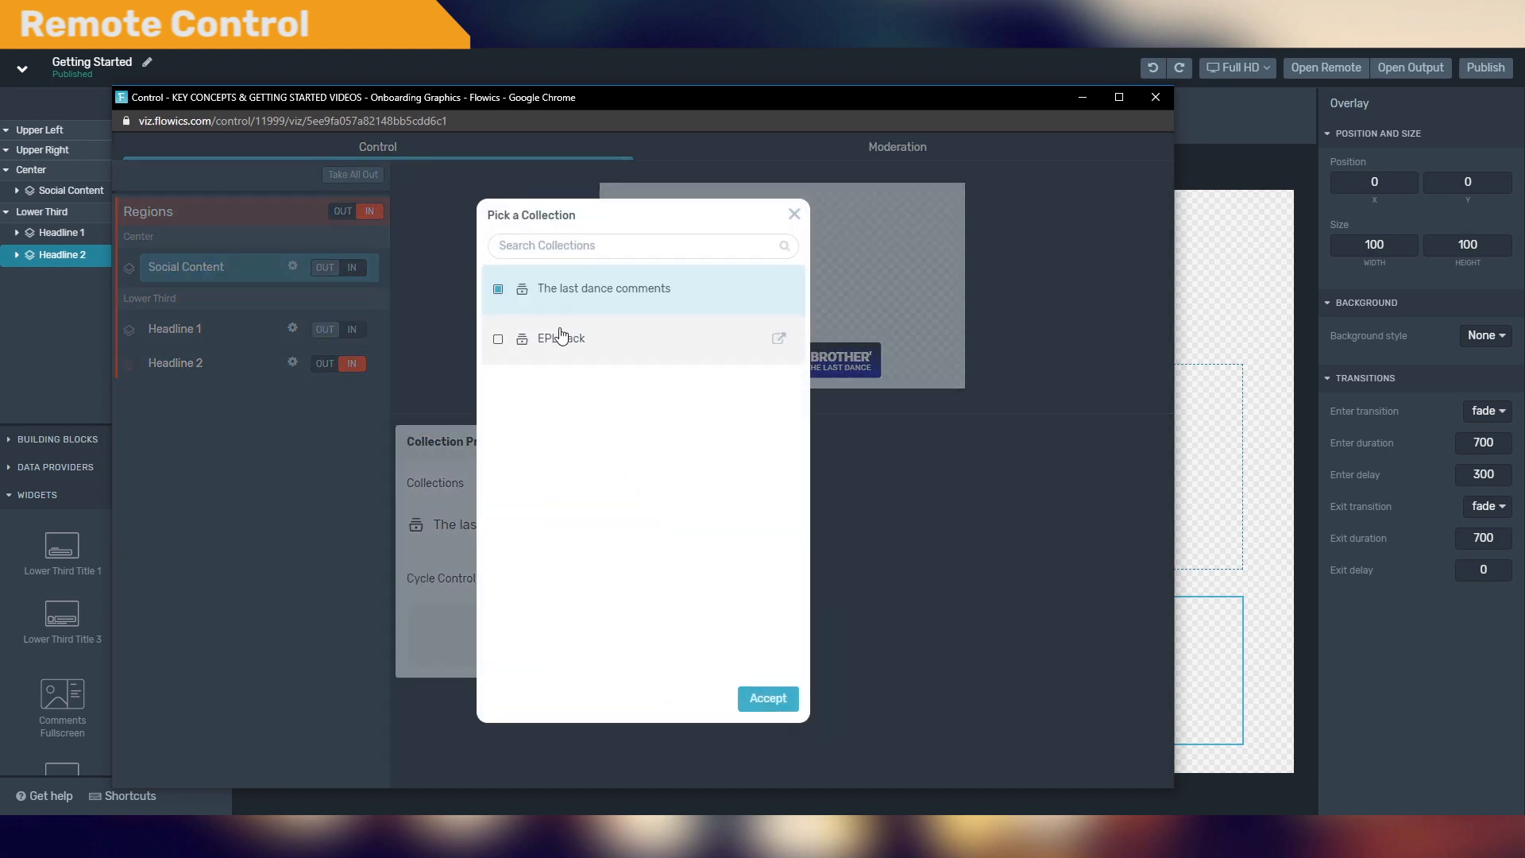
pyautogui.click(794, 213)
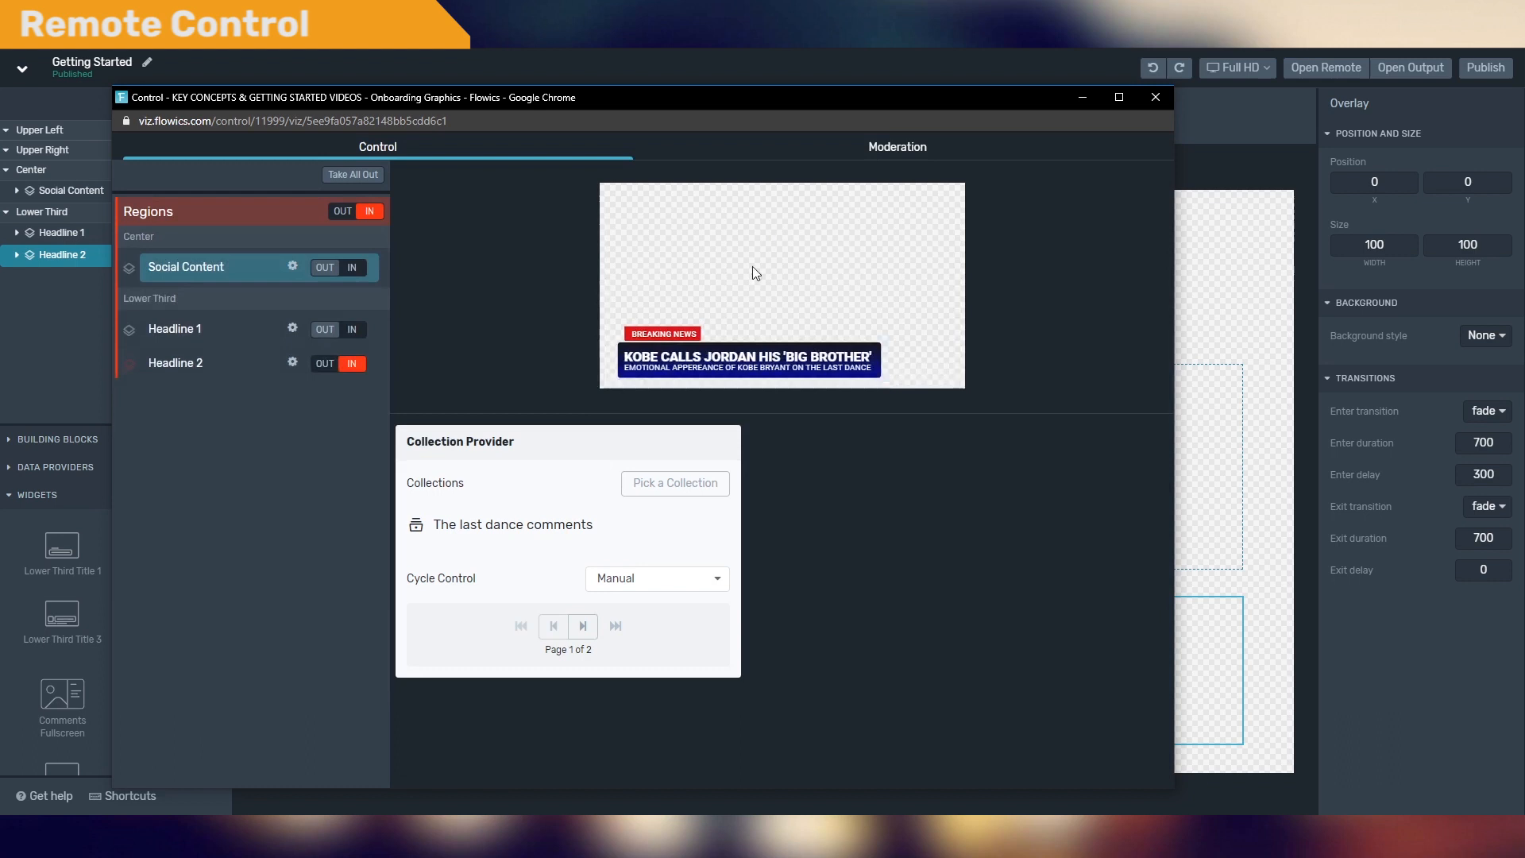
pyautogui.click(685, 588)
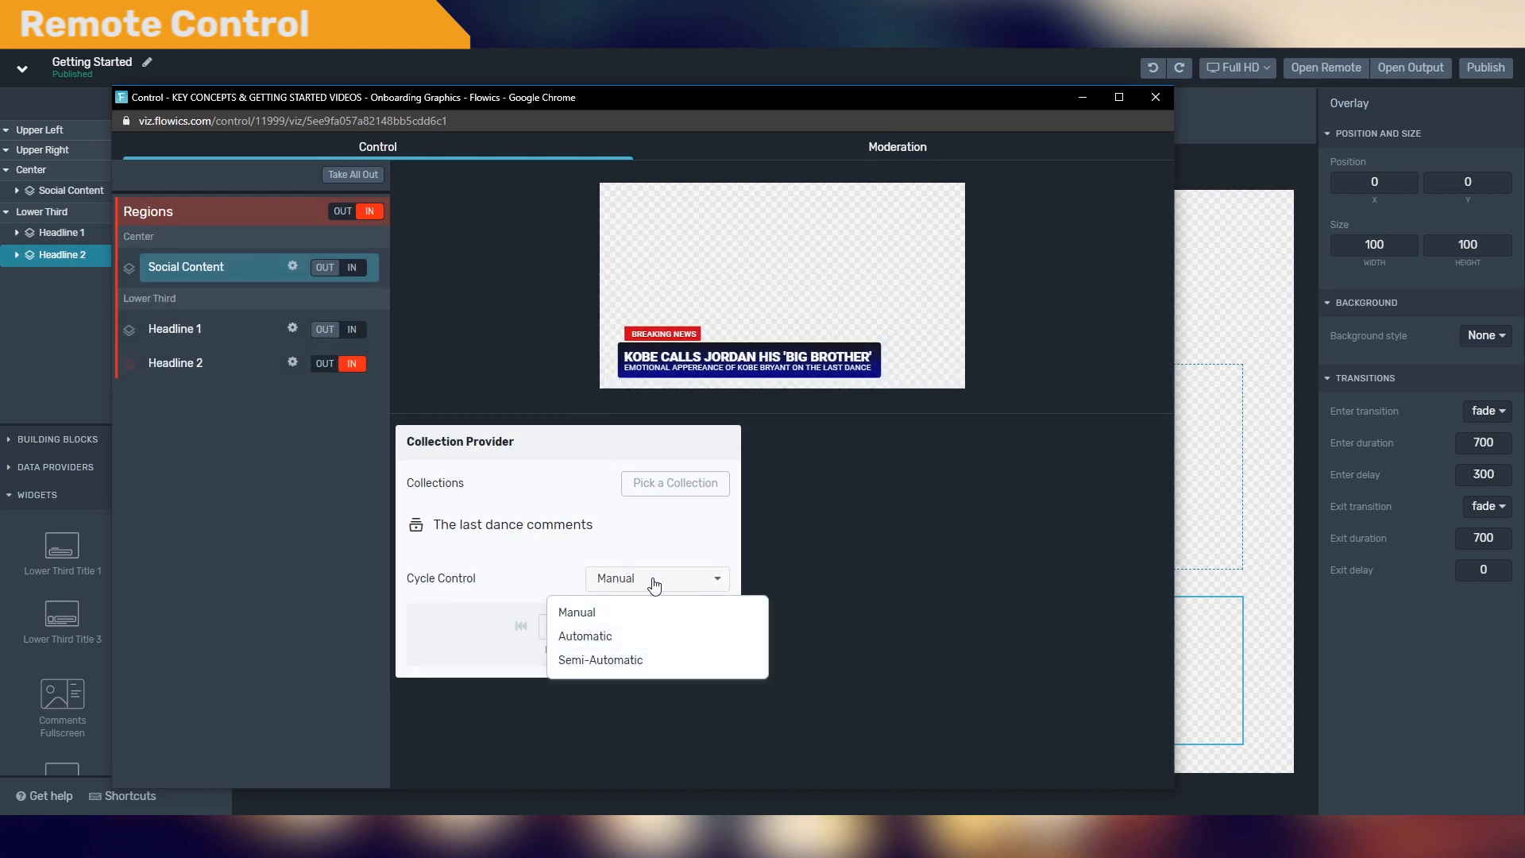
pyautogui.click(655, 584)
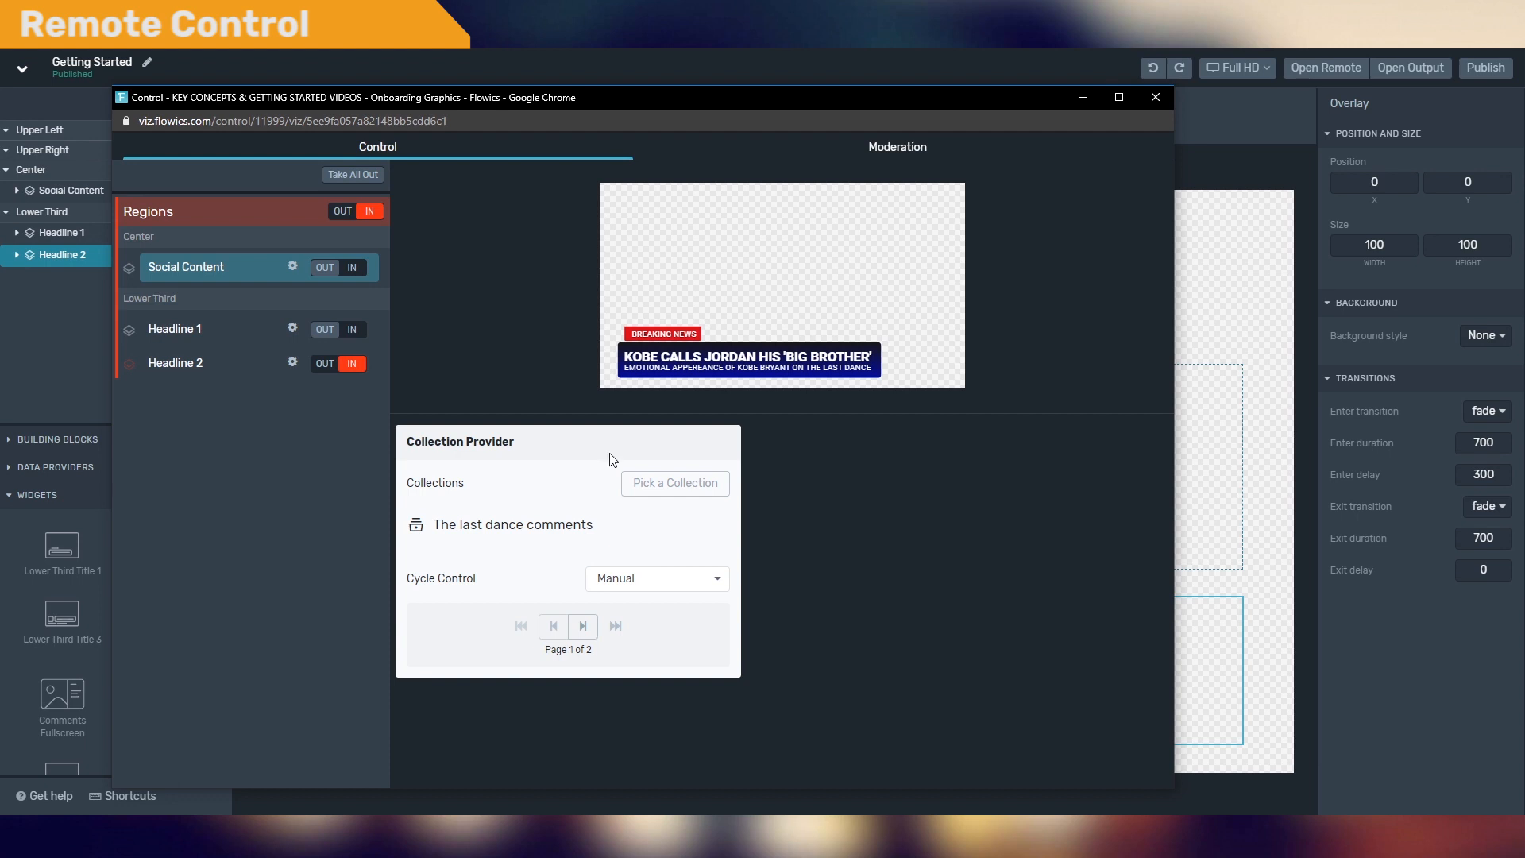
# Step: Open the visualization's output and test it by bringing Headline 1 IN and returning to Headline 2
pyautogui.click(1396, 73)
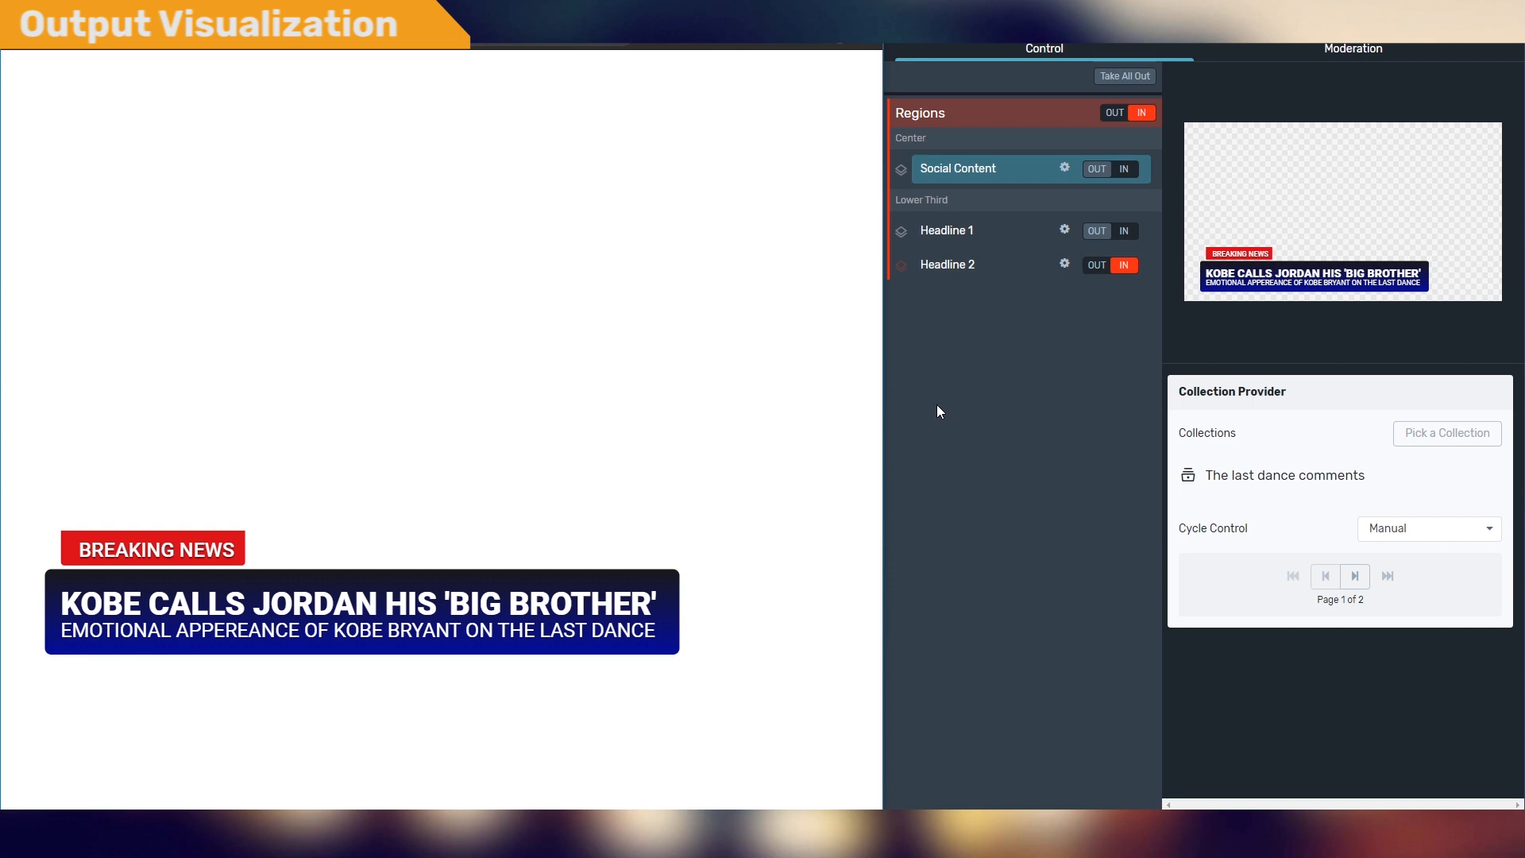
pyautogui.click(1122, 240)
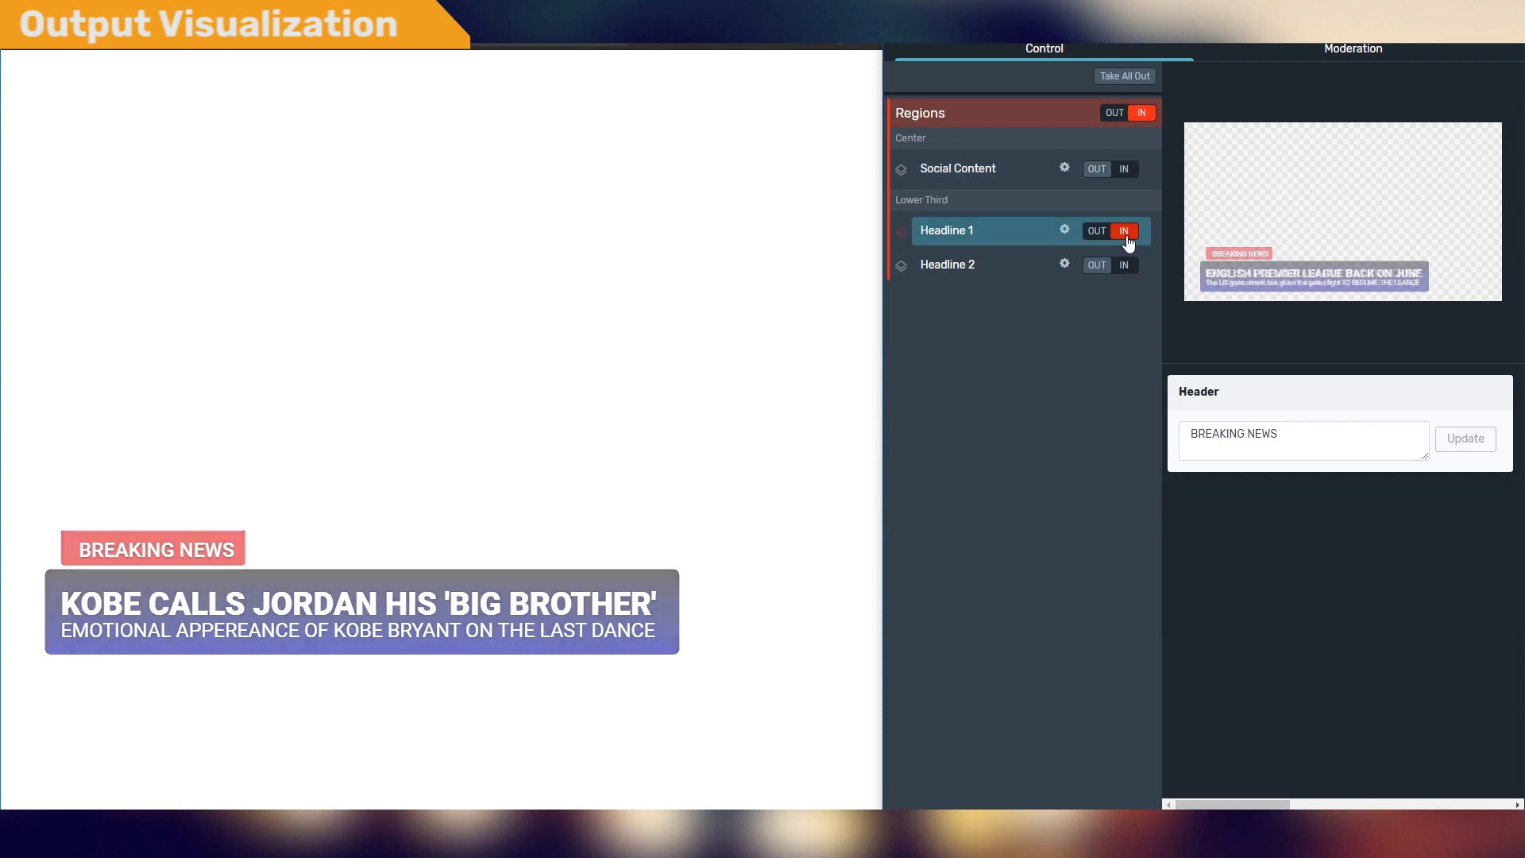
pyautogui.click(1125, 265)
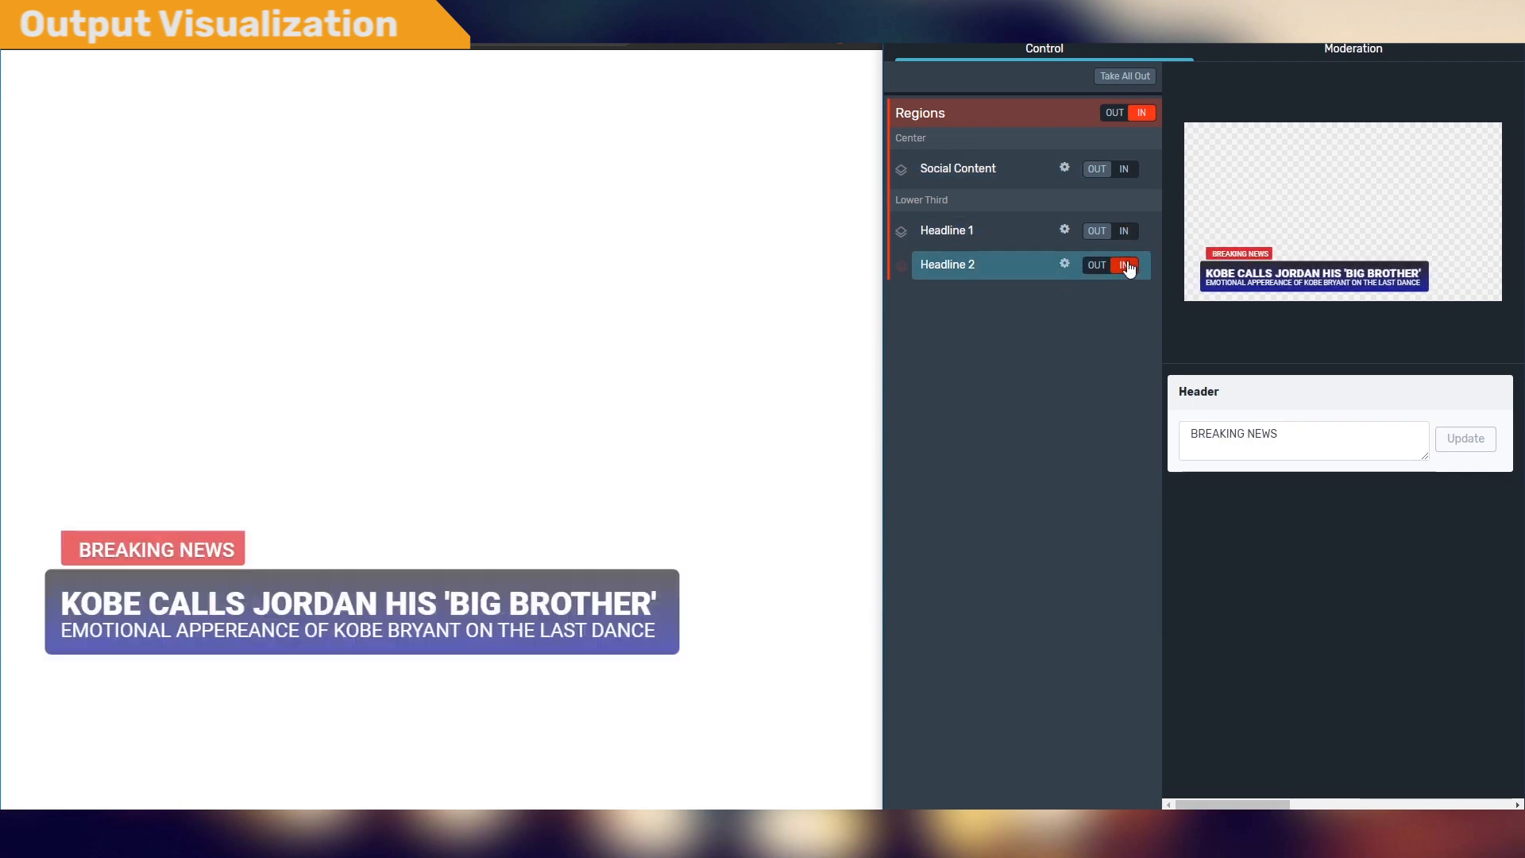
# Step: Shorten the Headline 2 header text to BREAKING in the remote control and update the output
pyautogui.click(1064, 269)
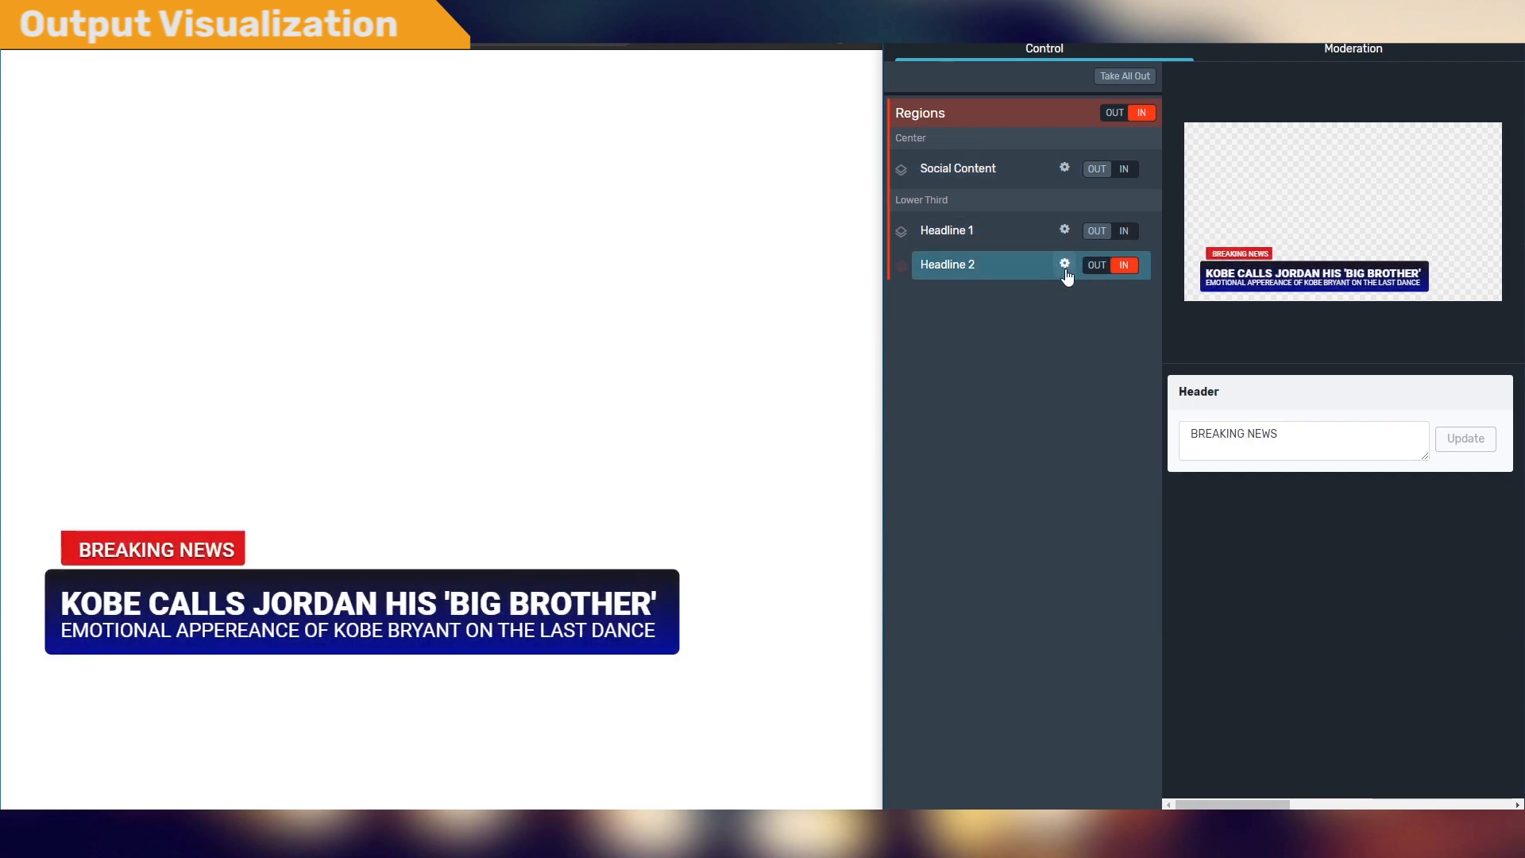
pyautogui.doubleClick(1263, 444)
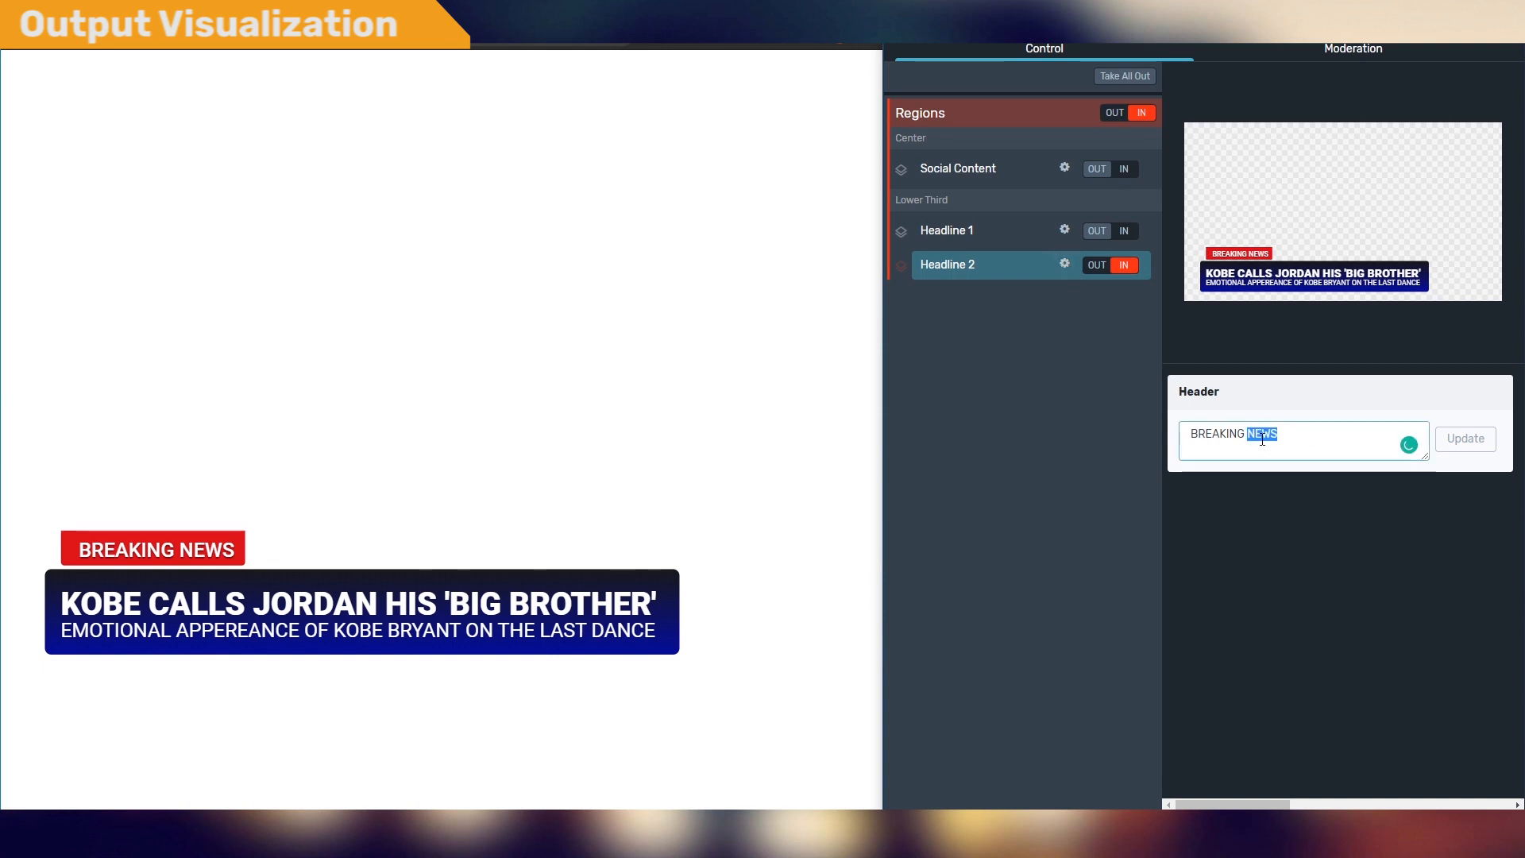
pyautogui.press('BackSpace')
pyautogui.click(1438, 443)
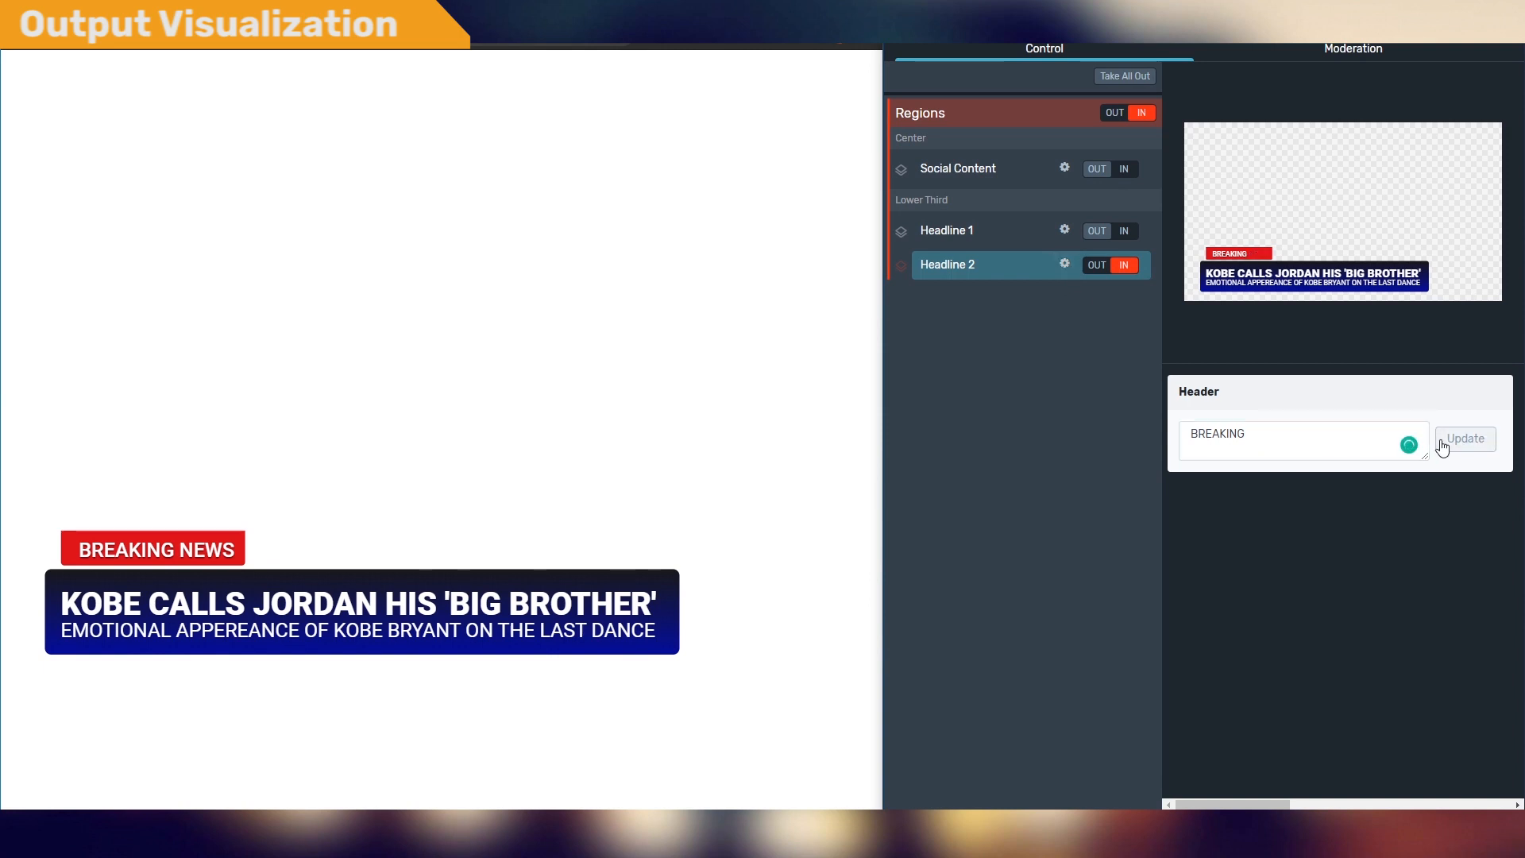
# Step: Change the Headline 2 header text to "BREAKING news" and update the output
pyautogui.click(1295, 437)
pyautogui.write('news')
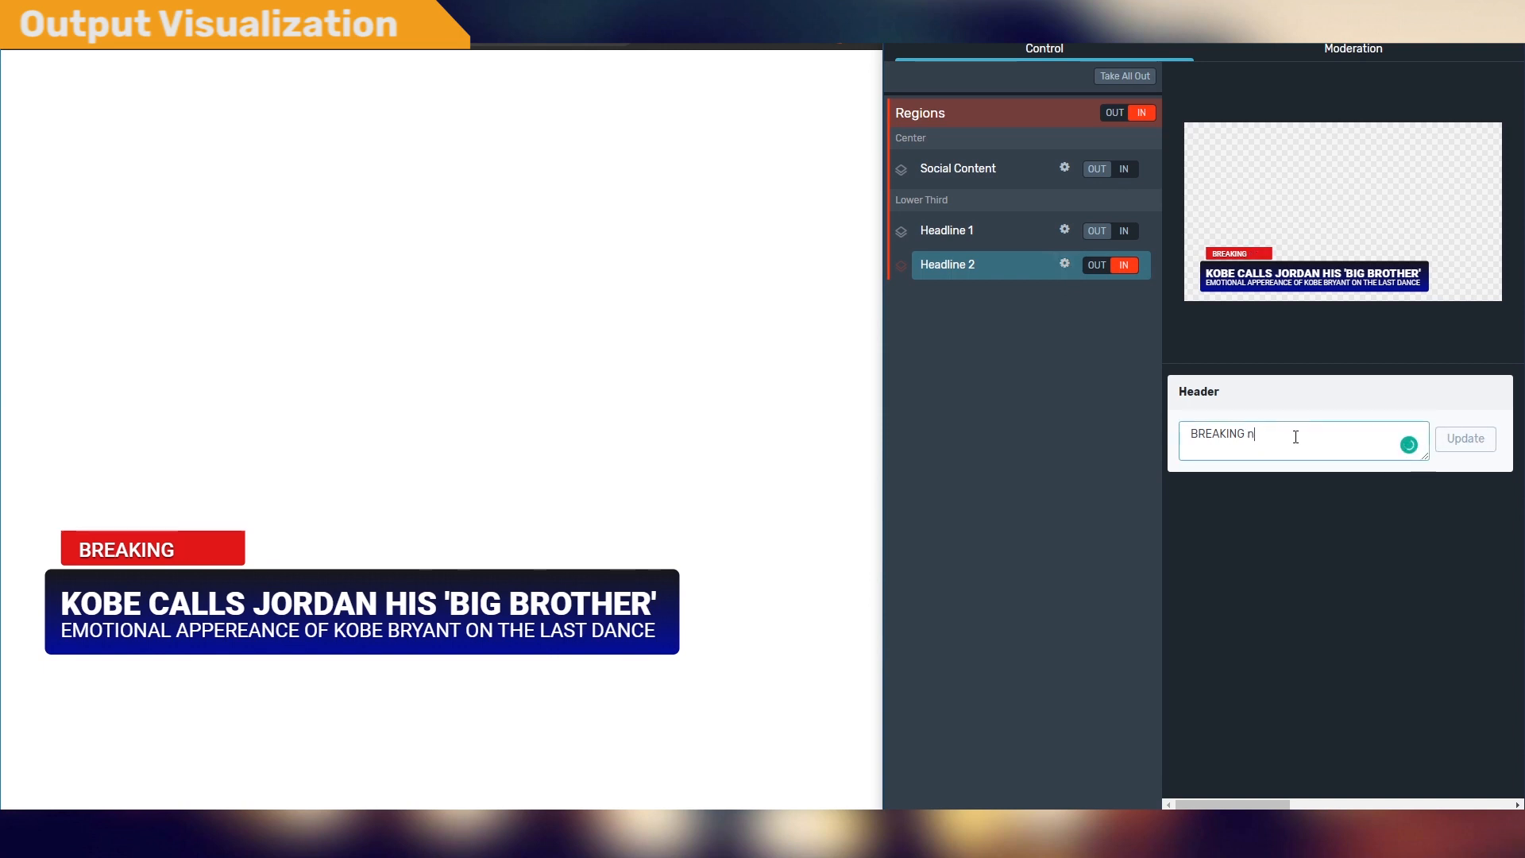
pyautogui.click(1462, 441)
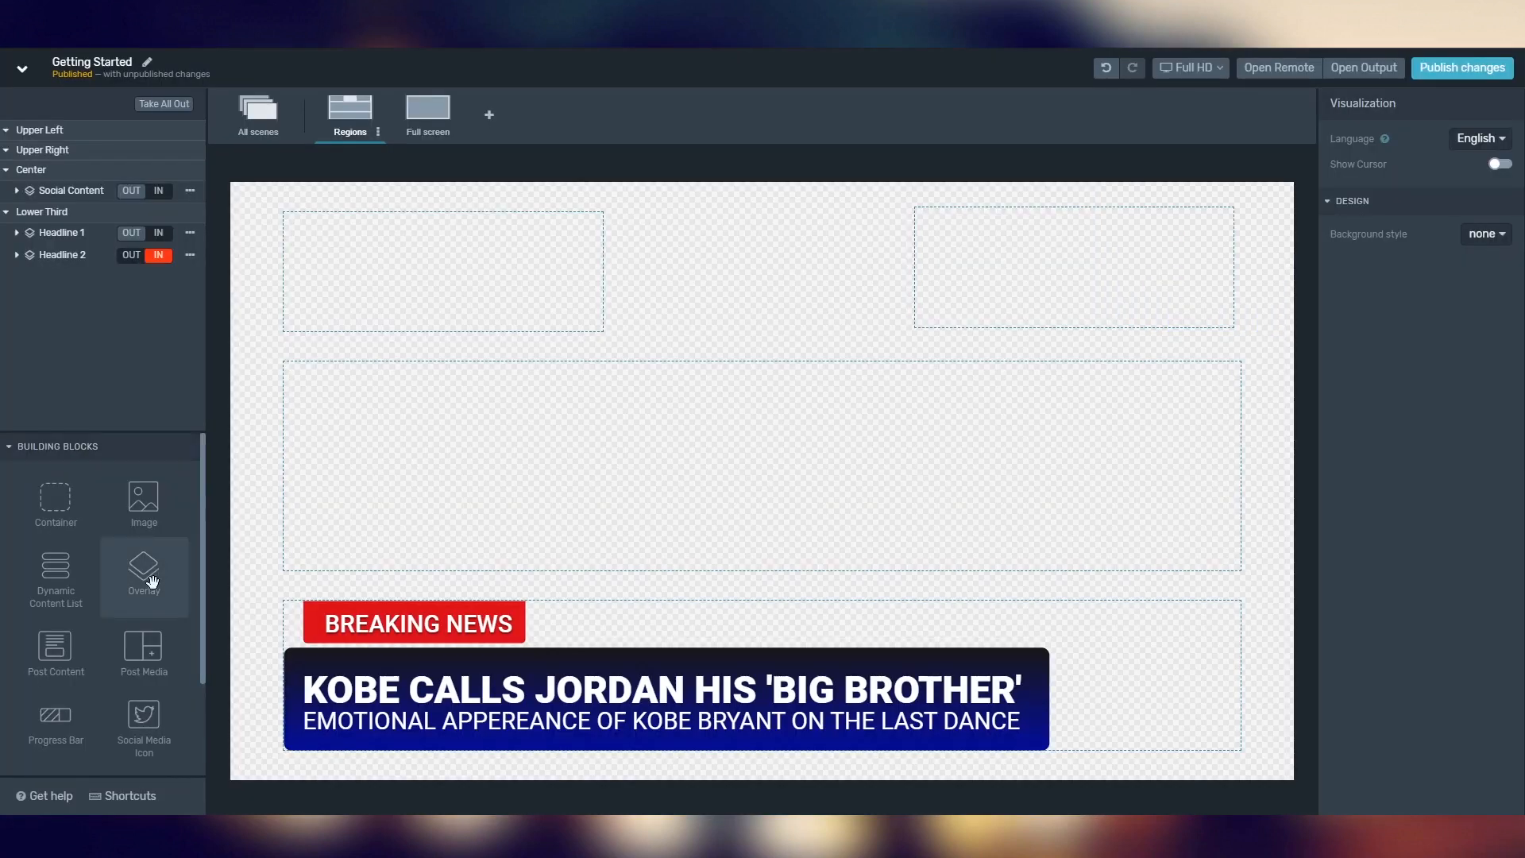
# Step: Add an overlay named Channel Logo to the Upper Left region and place it beside the headline, at about X 245, Y 367
pyautogui.moveTo(147, 579); pyautogui.dragTo(67, 136)
pyautogui.moveTo(603, 270); pyautogui.dragTo(1148, 703)
pyautogui.doubleClick(56, 151)
pyautogui.write('Channel Logo')
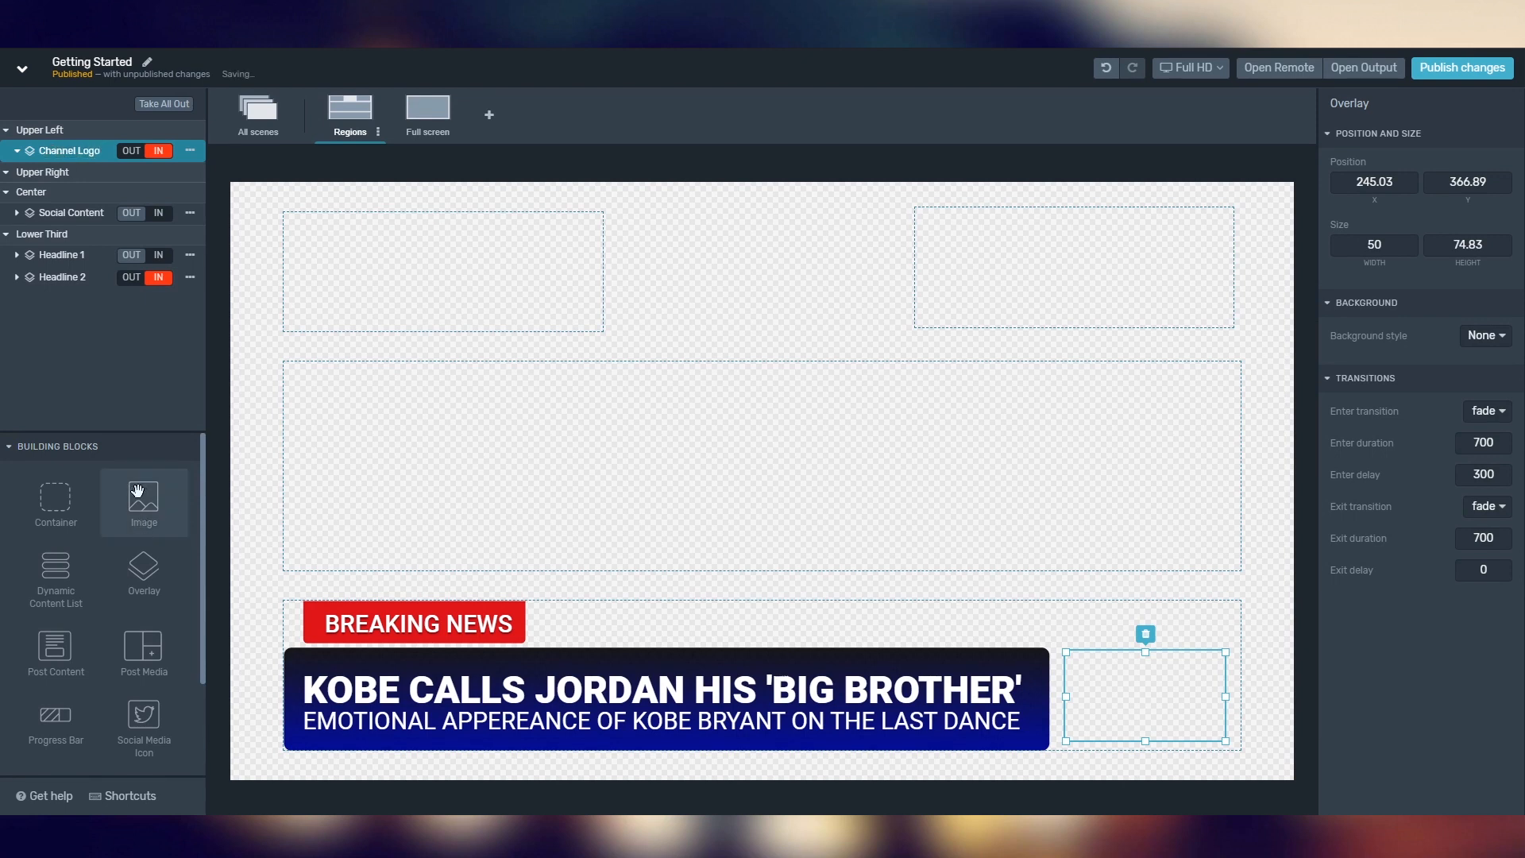
# Step: Add an image to the Channel Logo overlay and use the purple TV channel logo as its source
pyautogui.moveTo(144, 497); pyautogui.dragTo(78, 165)
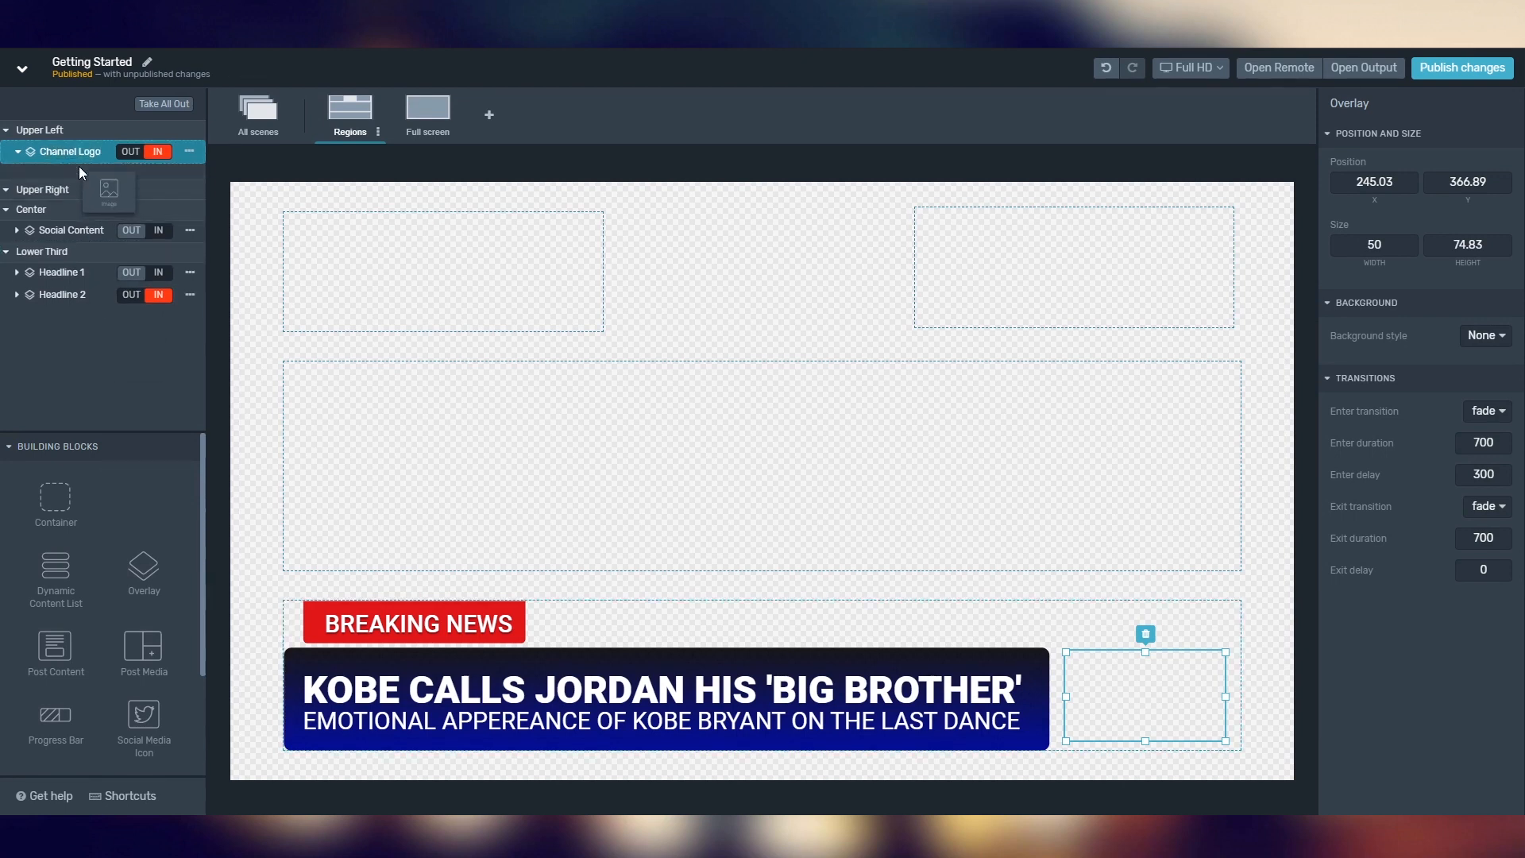
pyautogui.click(1497, 170)
pyautogui.click(184, 191)
pyautogui.click(372, 507)
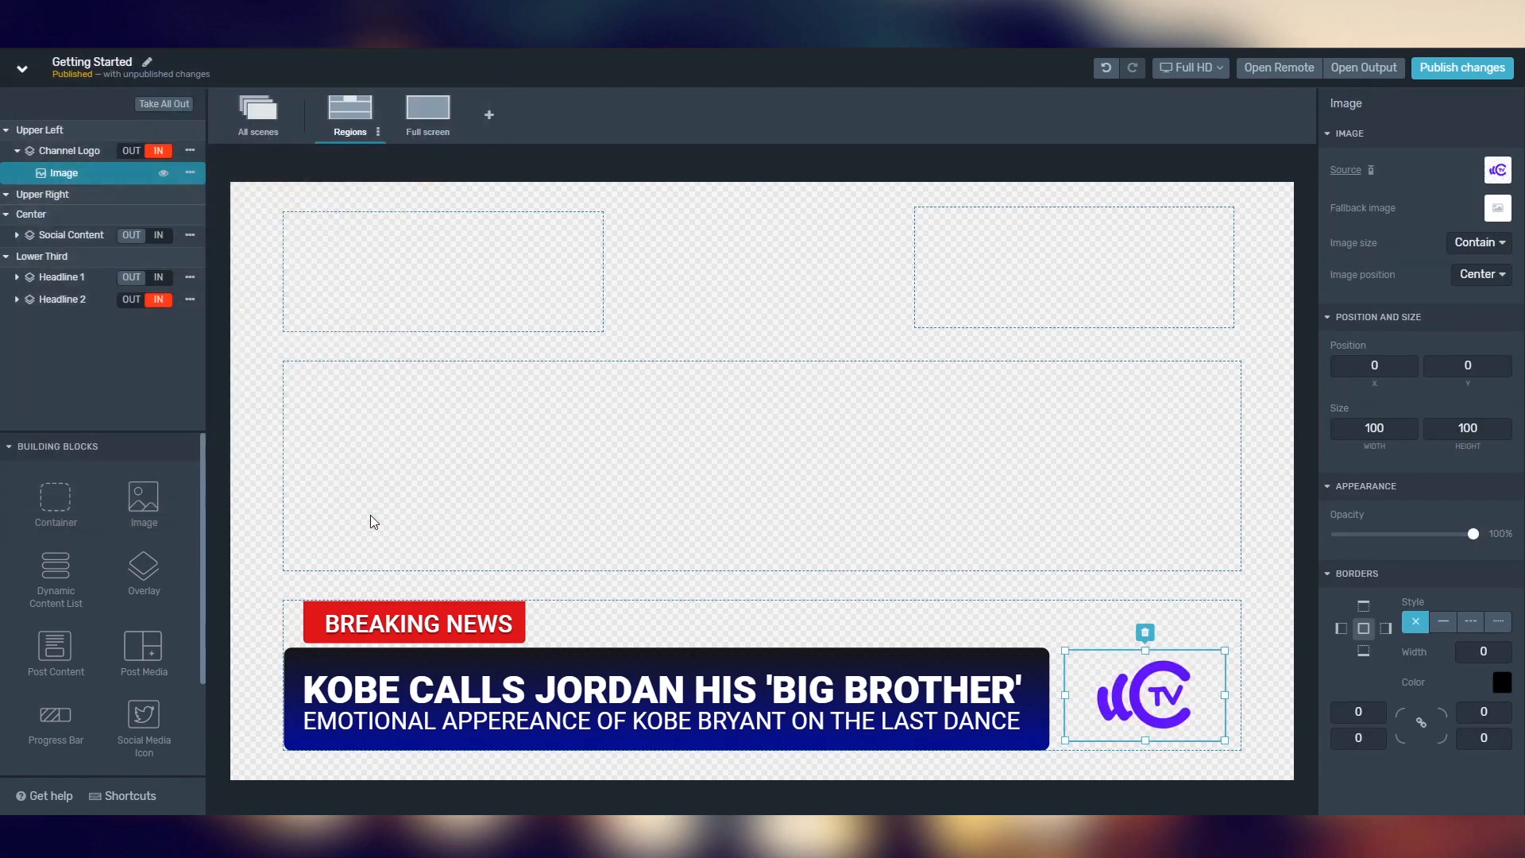
# Step: Publish the visualization changes and apply the available update in the remote control
pyautogui.click(1453, 74)
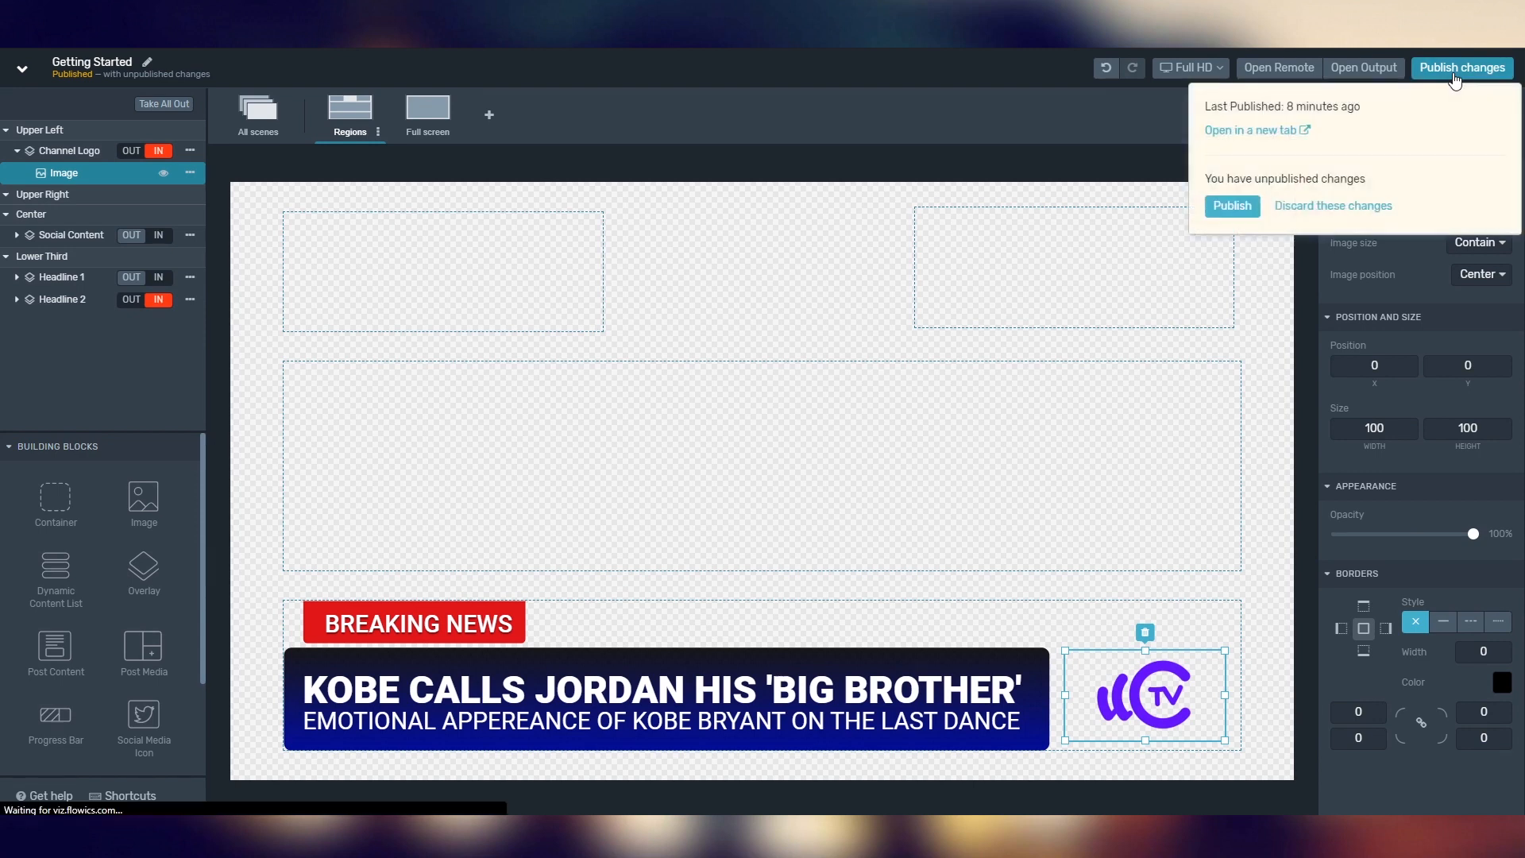
pyautogui.click(1231, 210)
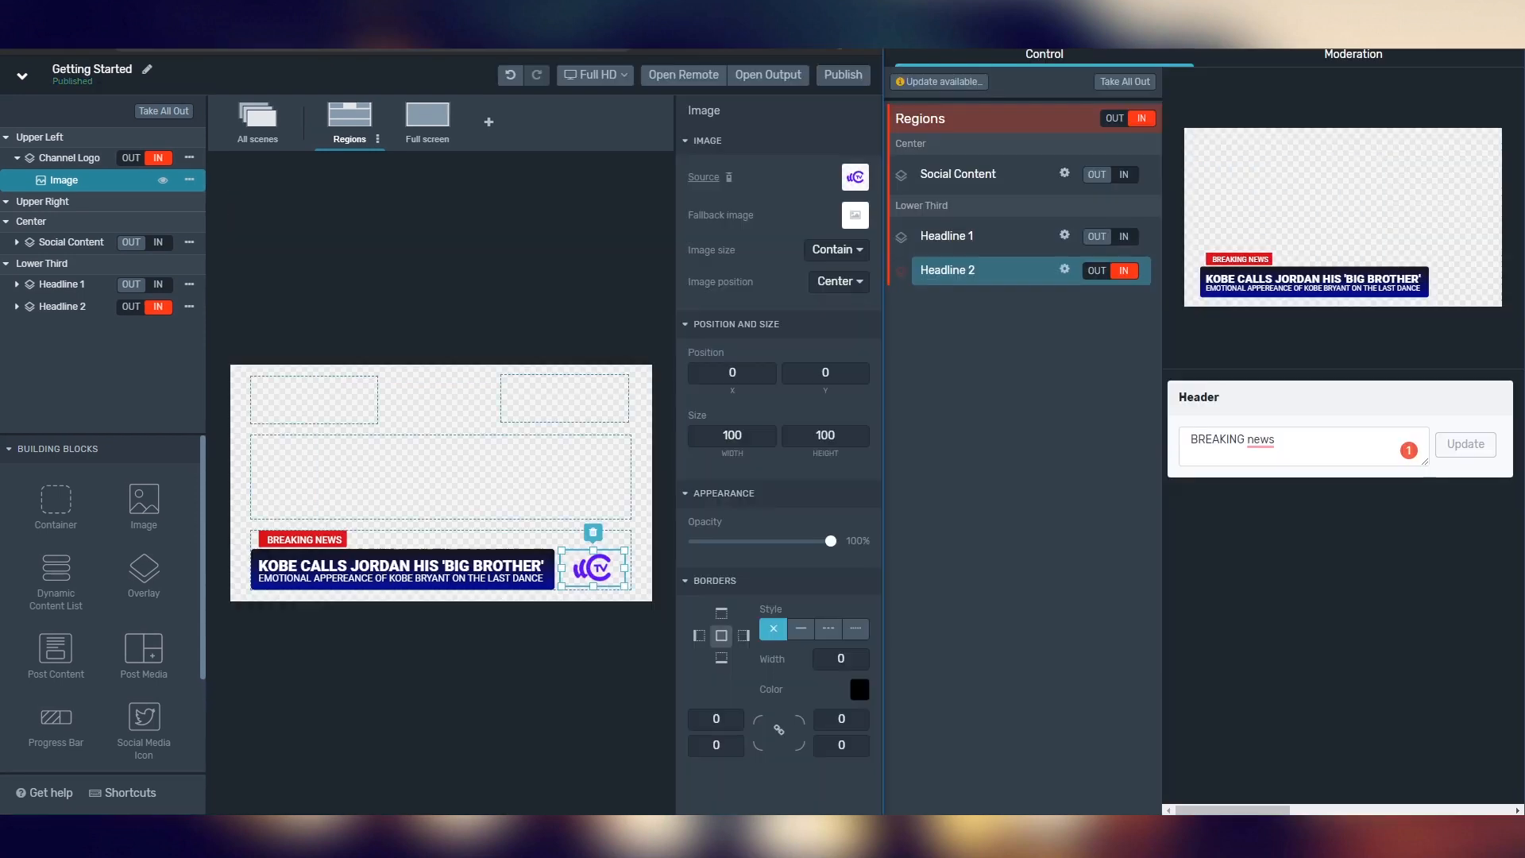
pyautogui.click(939, 82)
pyautogui.click(1347, 488)
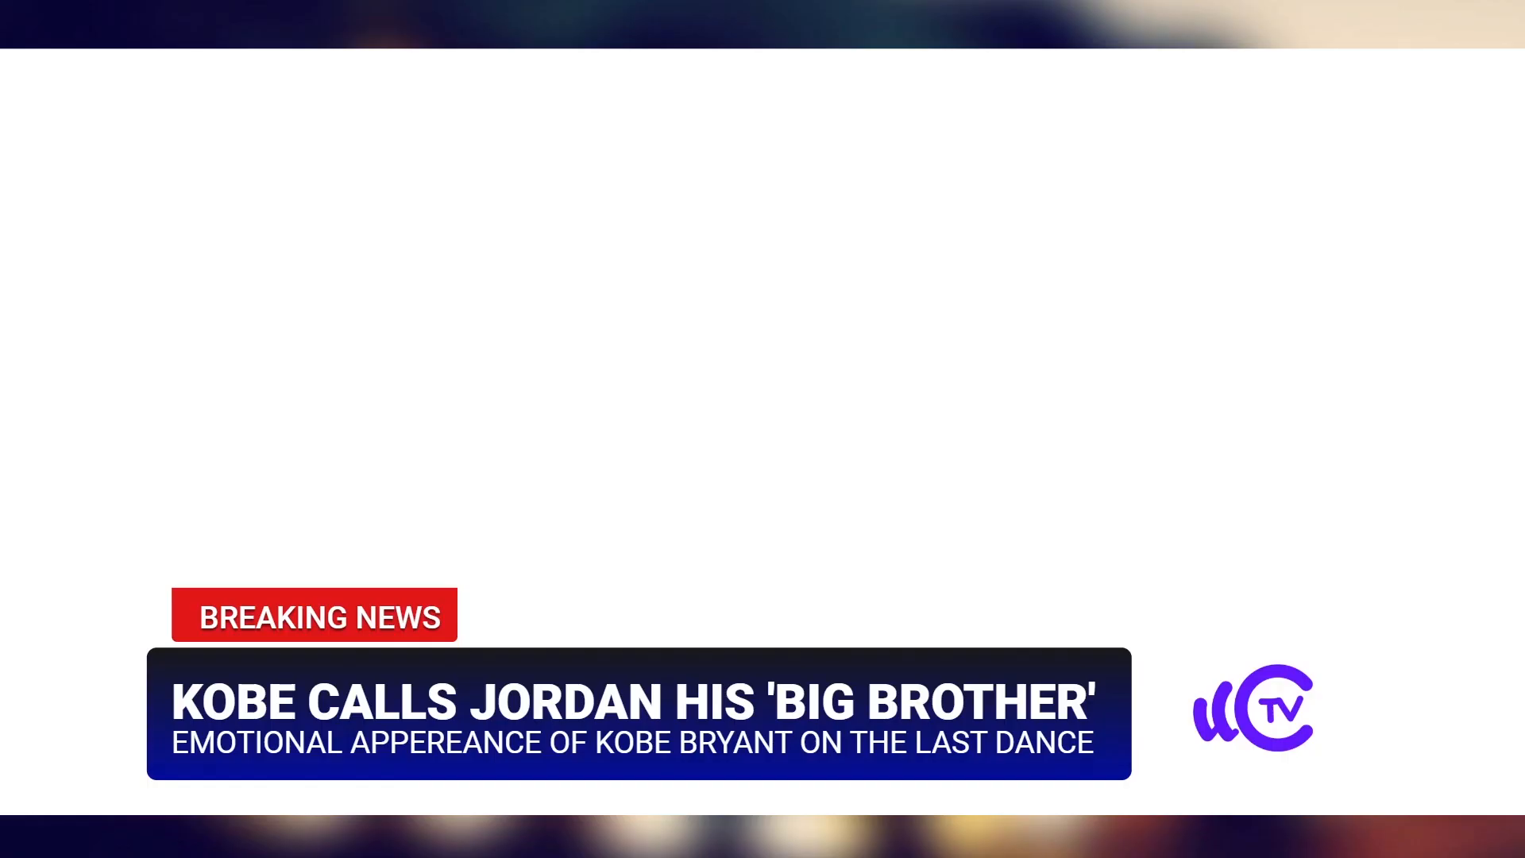
# Step: Select the full URL of the live output page
pyautogui.click(471, 38)
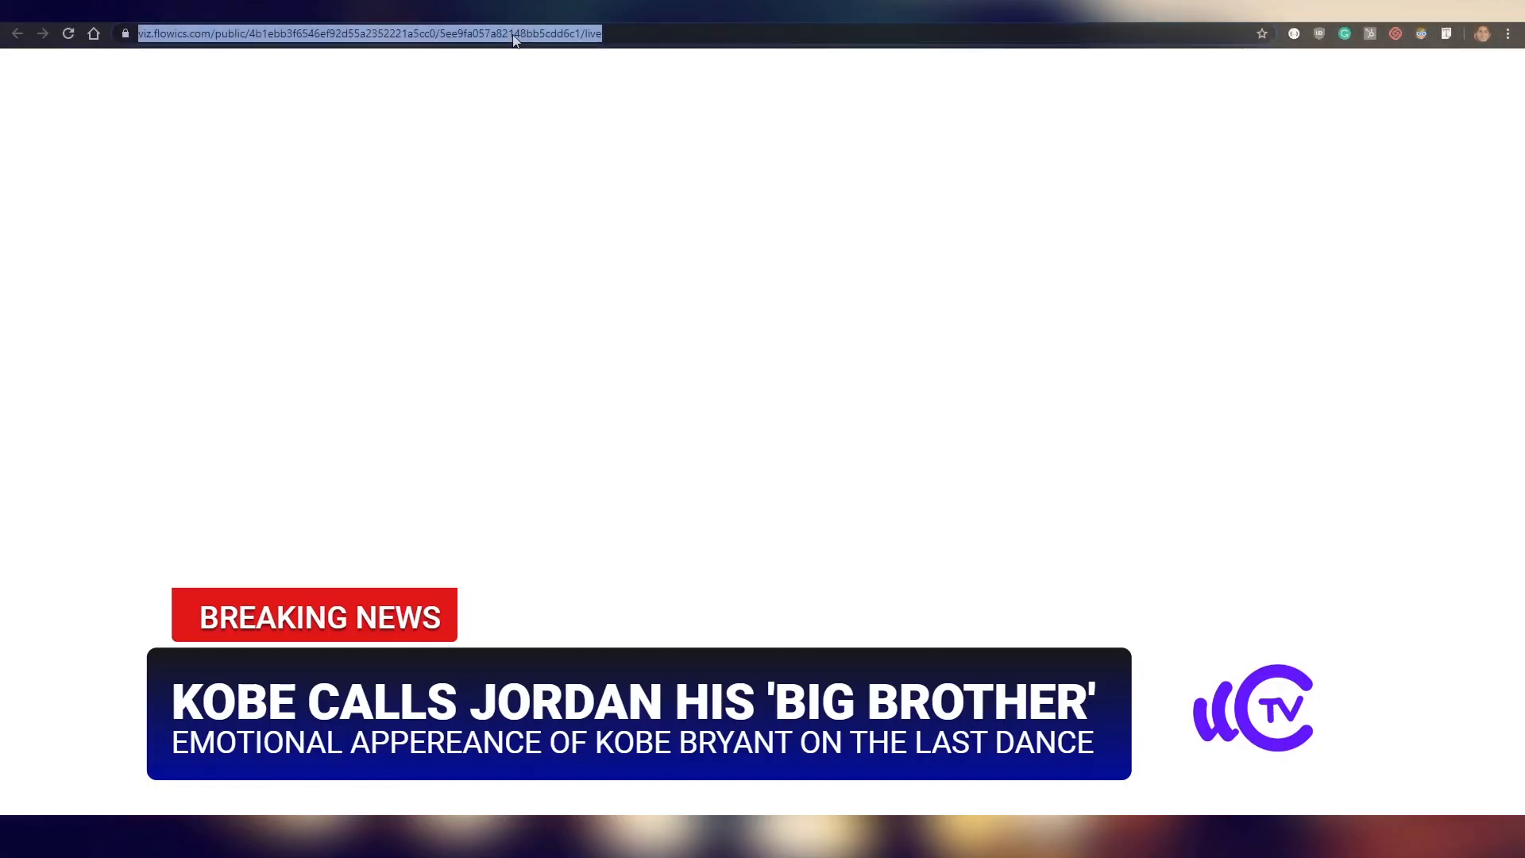